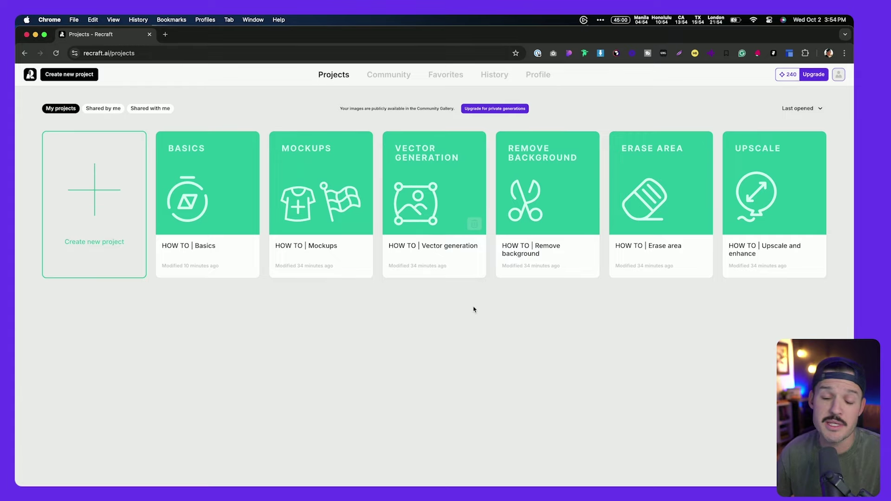
Browse the Community gallery, then open the HOW TO | Basics tutorial project from Projects
left_click(386, 78)
scroll(380, 218, "down", 15)
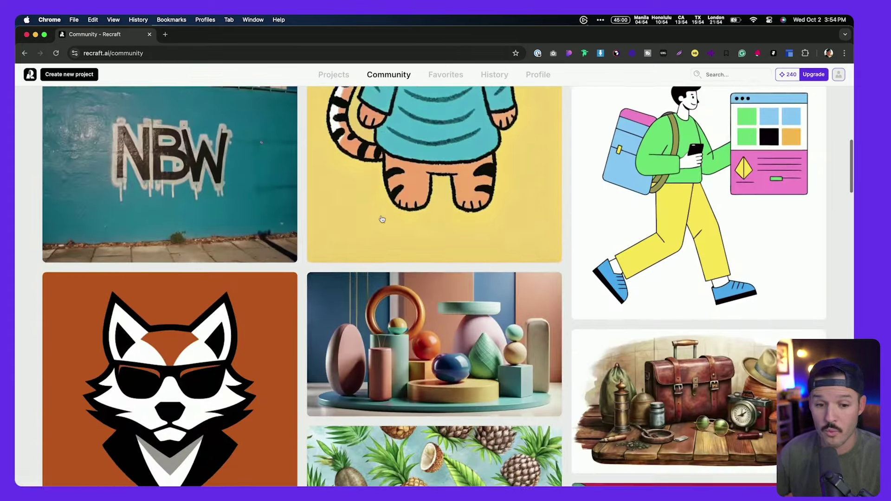
scroll(380, 219, "down", 10)
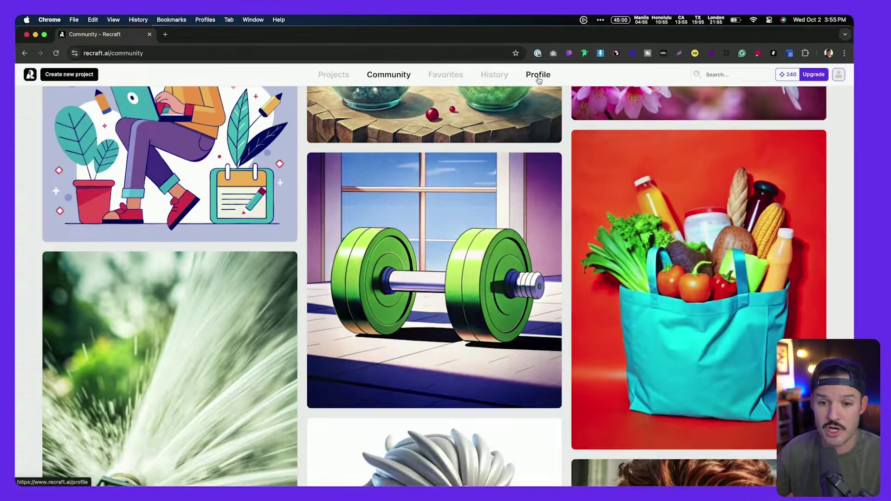
left_click(336, 75)
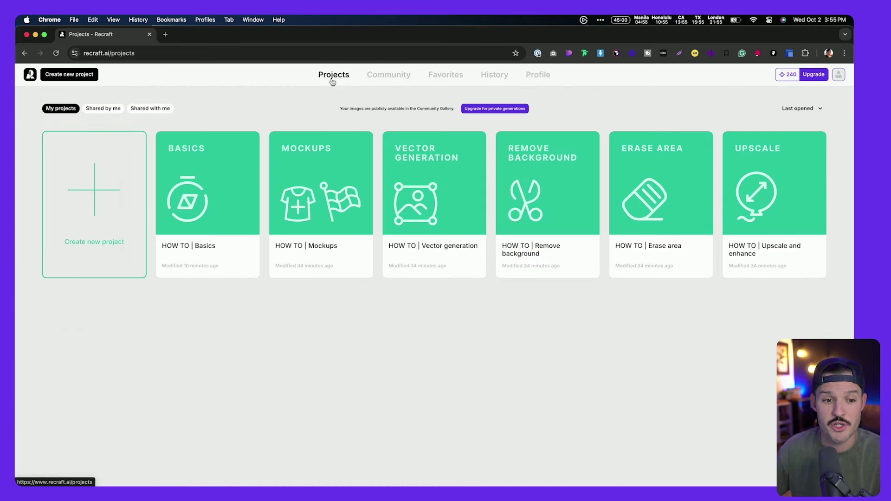
left_click(205, 183)
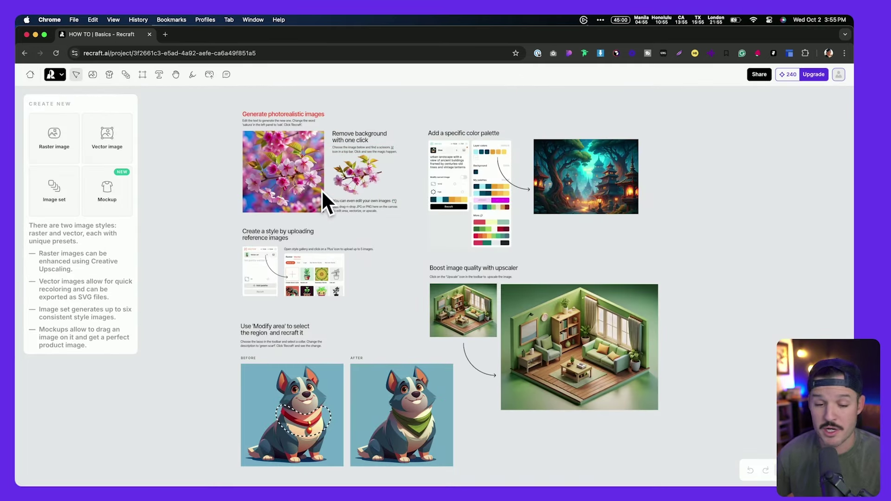
scroll(280, 132, "up", 5)
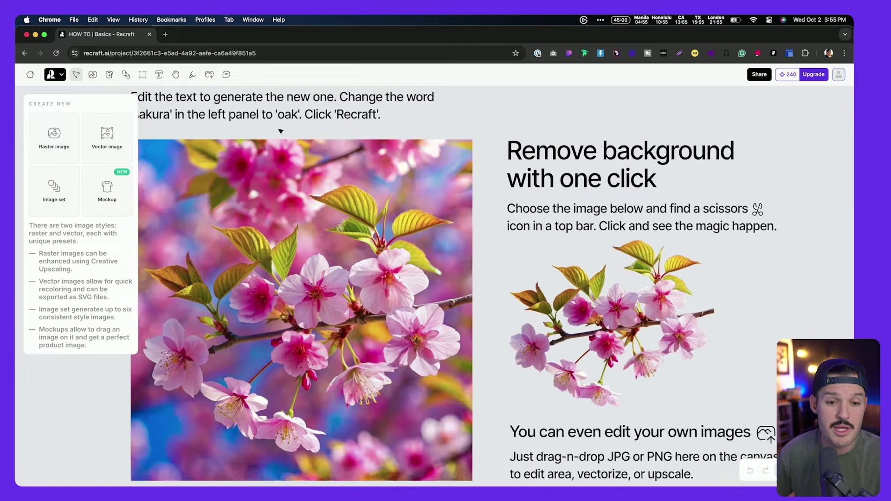
scroll(279, 132, "down", 3)
scroll(325, 172, "up", 2)
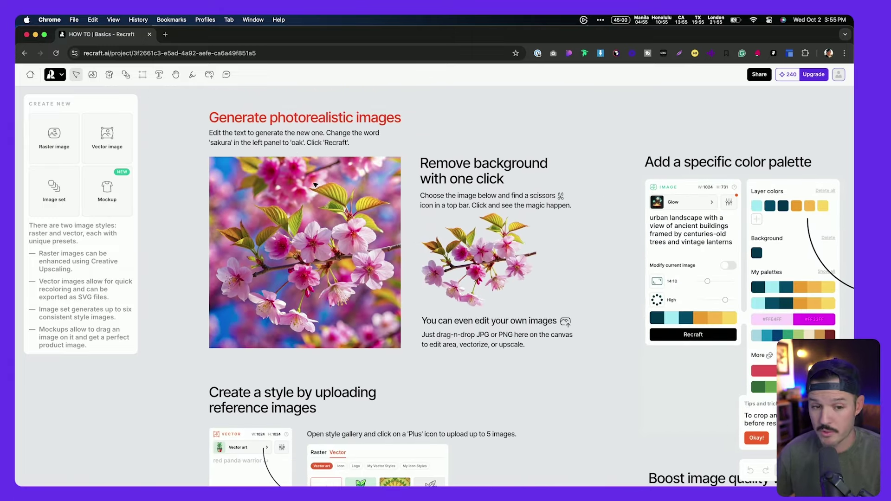
scroll(466, 264, "right", 10)
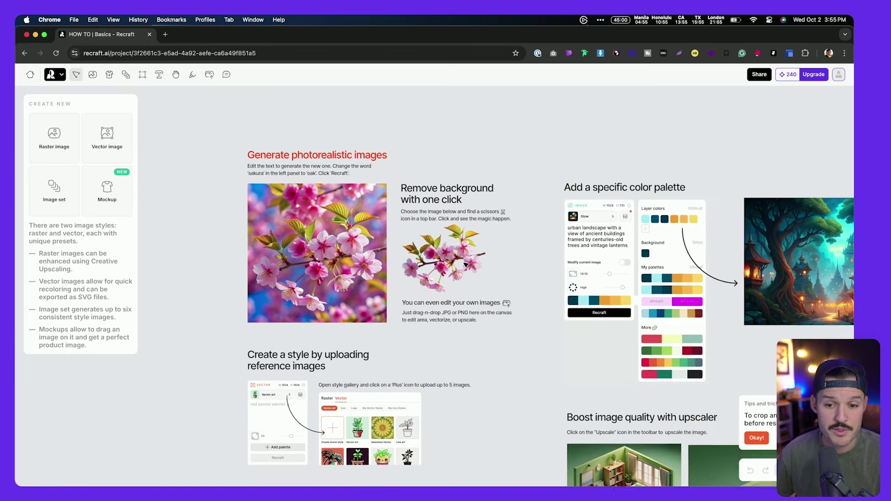
scroll(740, 226, "up", 2)
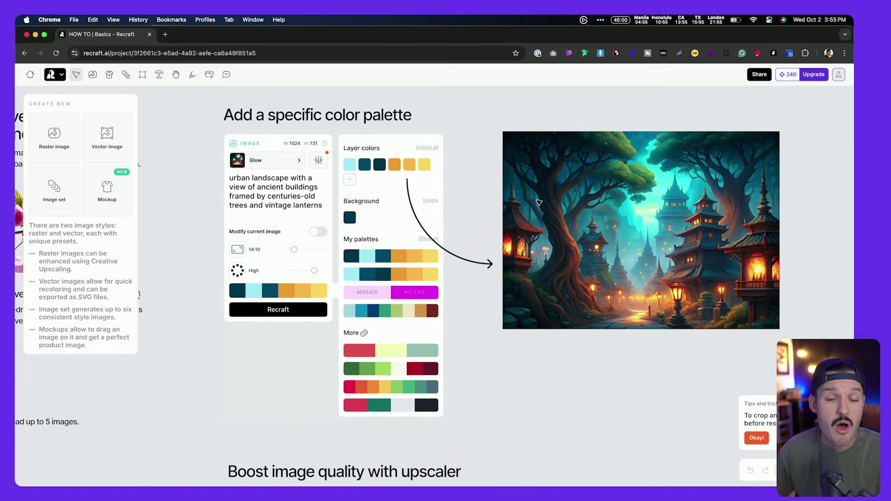
scroll(539, 202, "down", 5)
scroll(538, 202, "down", 2)
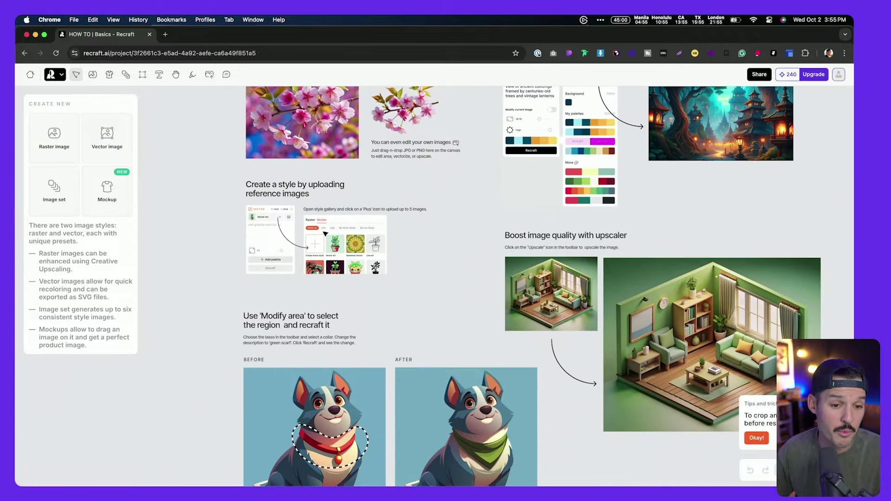
scroll(258, 235, "up", 5)
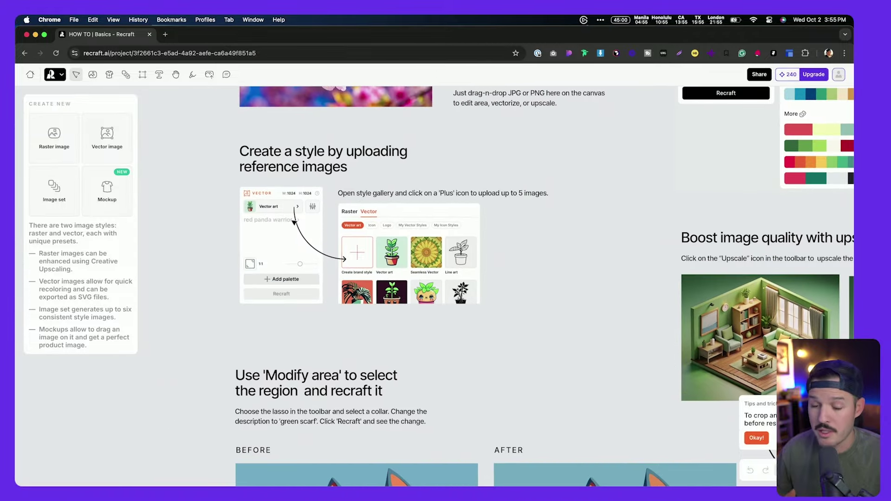
scroll(303, 227, "down", 4)
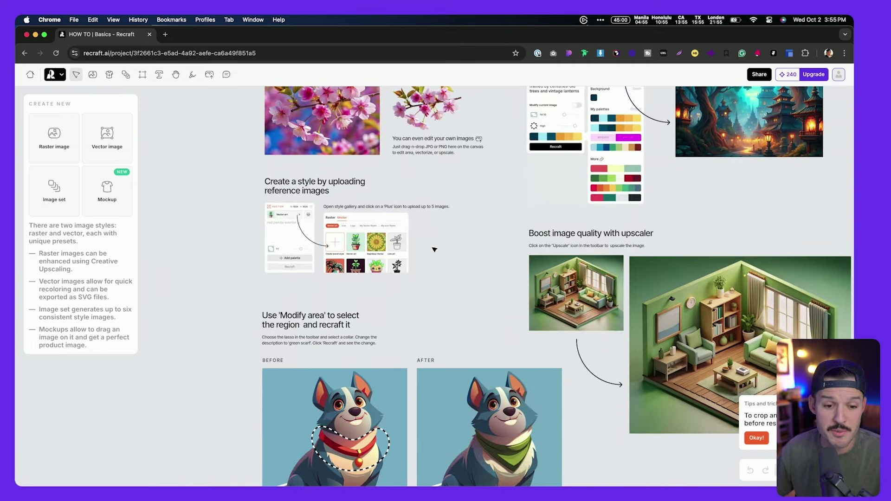
scroll(435, 250, "down", 5)
scroll(349, 338, "up", 6)
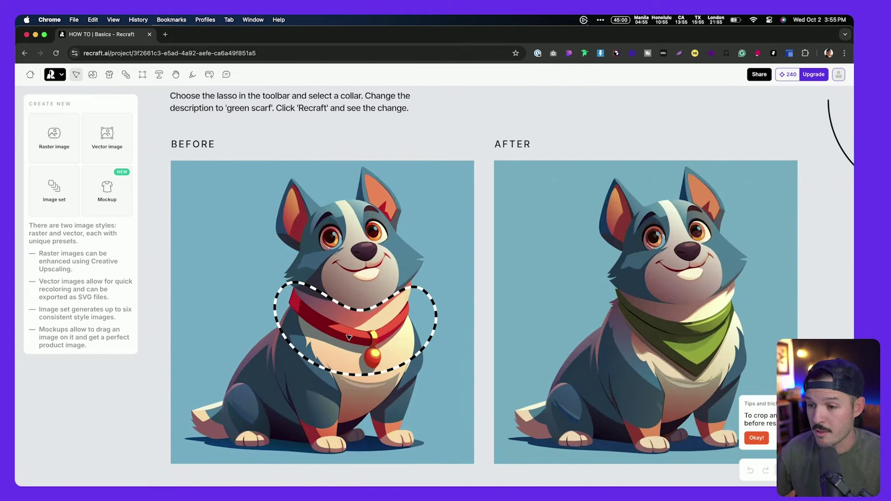
scroll(570, 352, "down", 2)
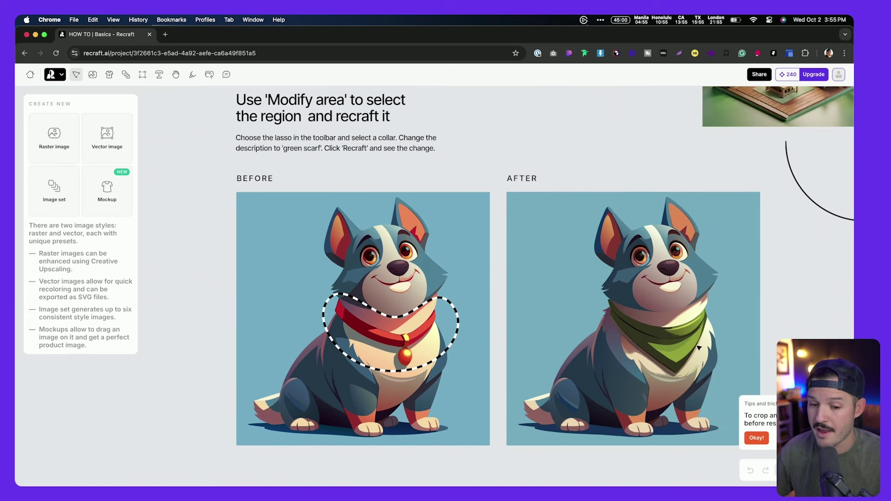
scroll(622, 341, "down", 3)
scroll(622, 339, "right", 3)
scroll(622, 338, "up", 1)
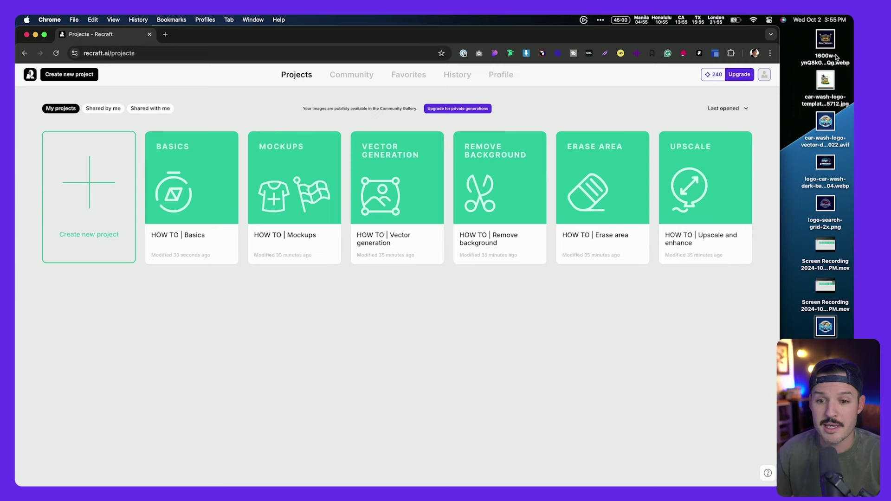
Quick Look through the car-wash logo images on the desktop, ending on the blue car logo
left_click(834, 48)
key("space")
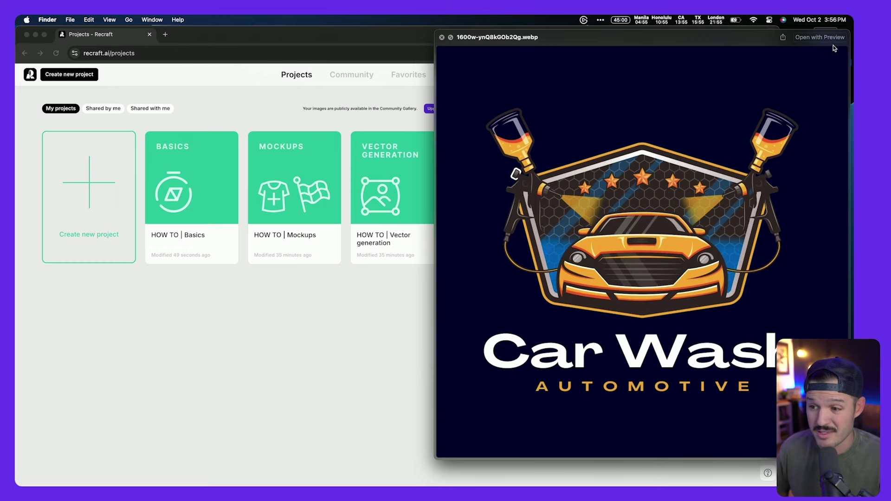
key("Down")
key("Down")
key("Down")
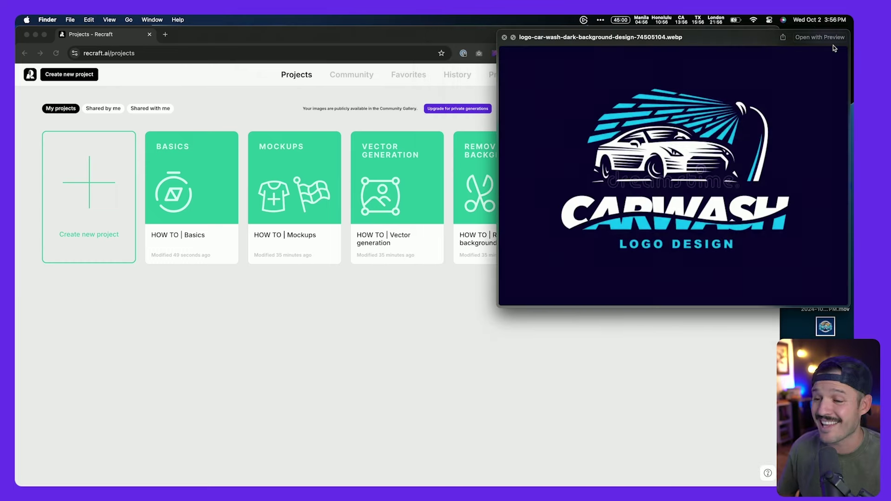
key("Down")
key("Up")
key("Up")
key("Up")
key("Up")
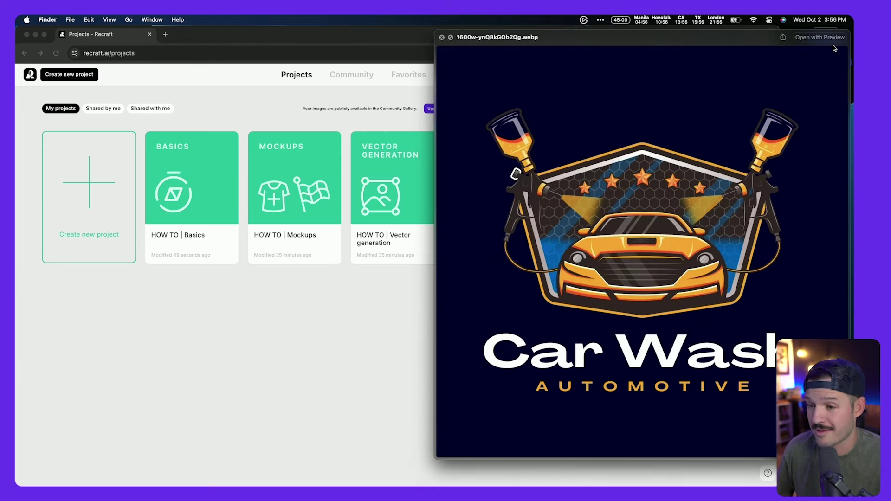
key("Down")
key("Down")
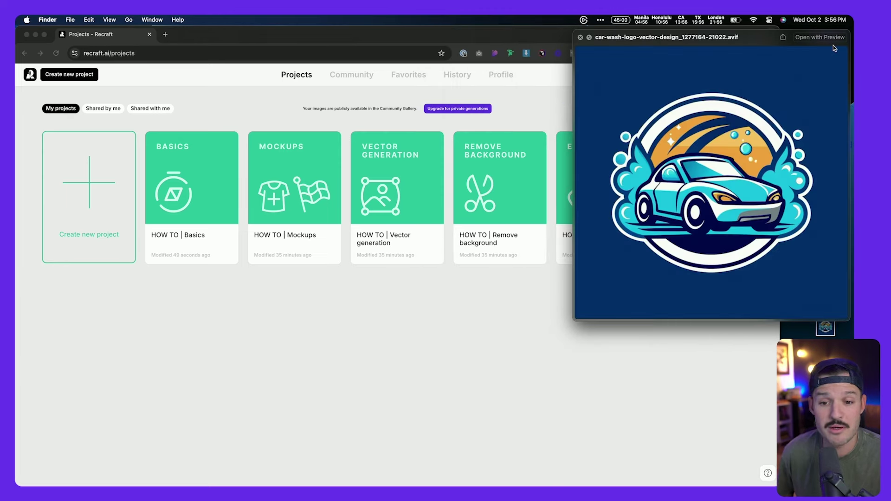
key("Down")
key("Up")
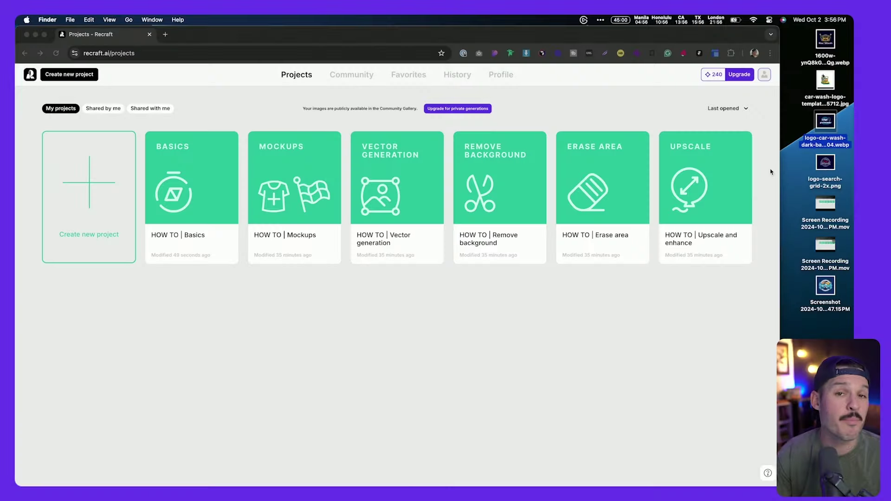
left_click(85, 193)
Start a new Recraft project and trash the two desktop screen recordings
left_click(87, 192)
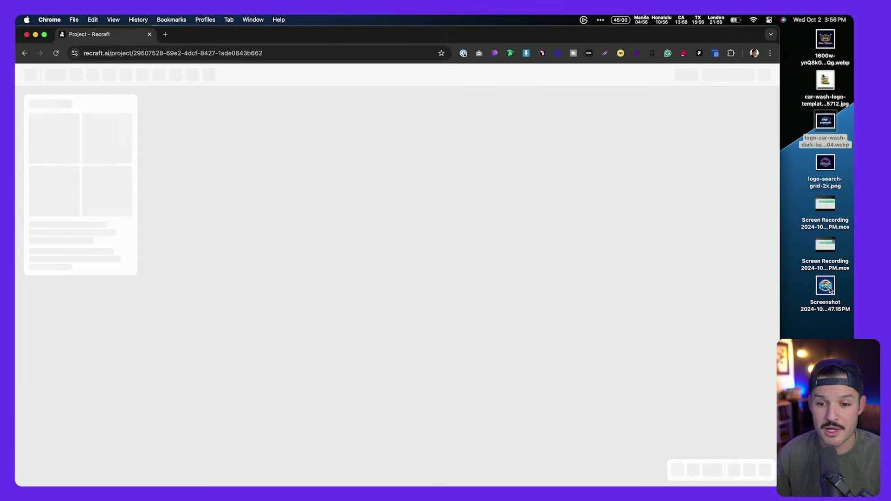
left_click_drag(793, 259, 837, 213)
right_click(836, 213)
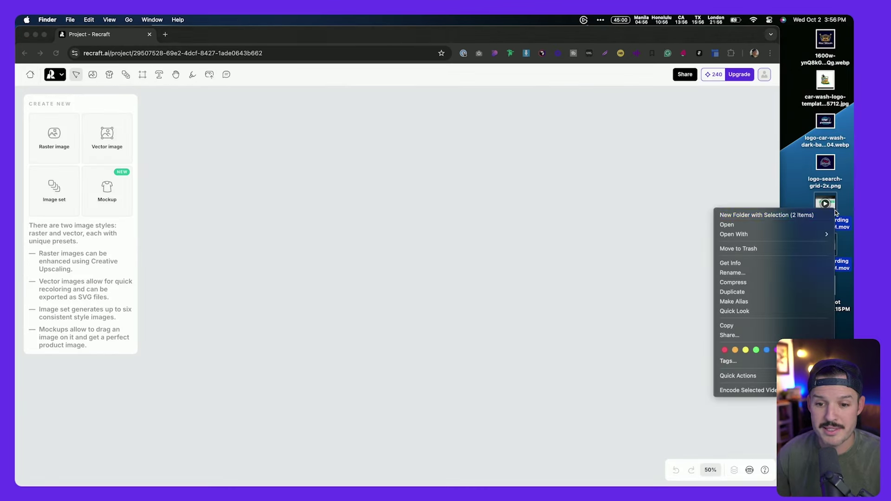
left_click(791, 248)
Drag the car-wash logo images from the desktop onto the canvas and maximize the browser
left_click_drag(839, 301, 404, 200)
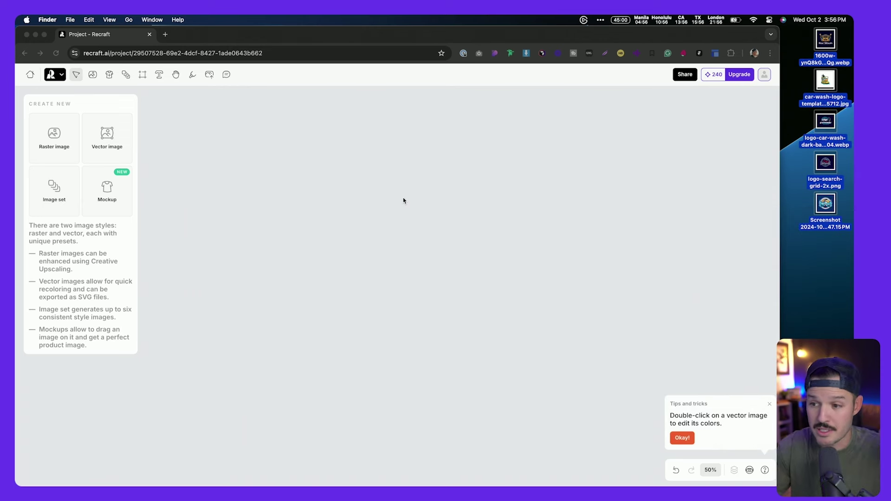
left_click(494, 28)
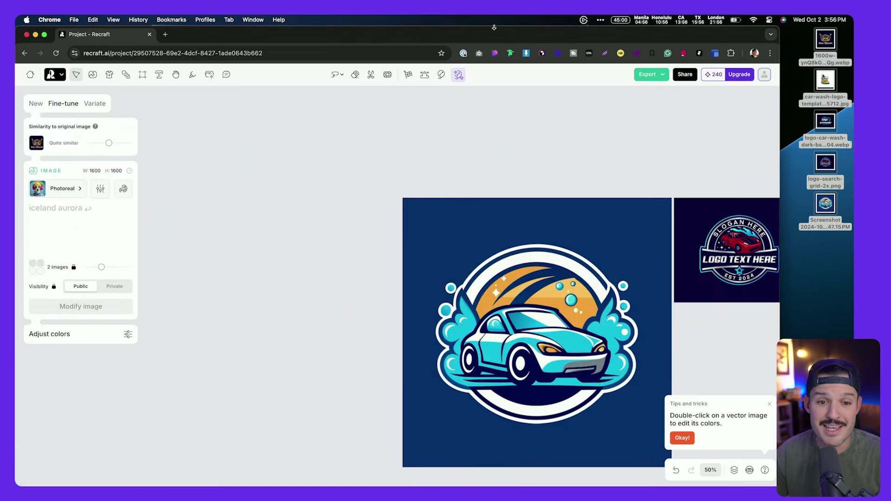
double_click(494, 33)
left_click(525, 104)
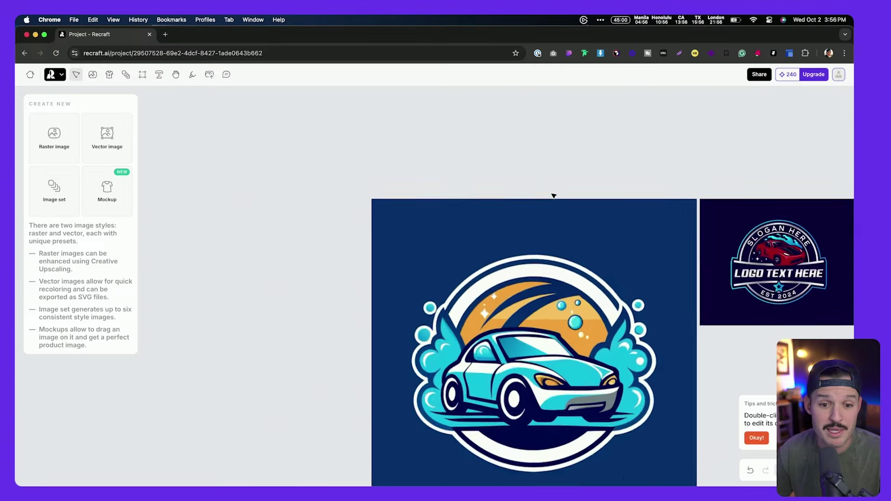
scroll(553, 195, "down", 5)
Pan the canvas to bring all five reference logos into view
key("h")
left_click_drag(631, 169, 389, 148)
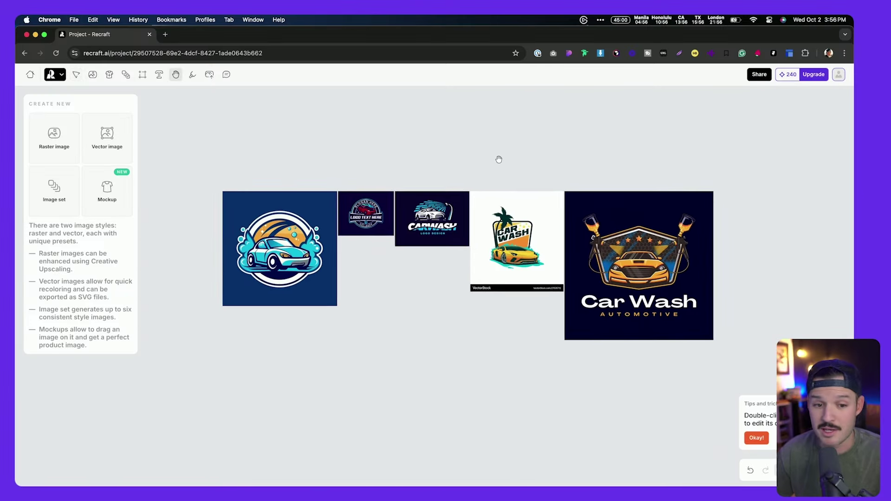
left_click_drag(499, 159, 483, 147)
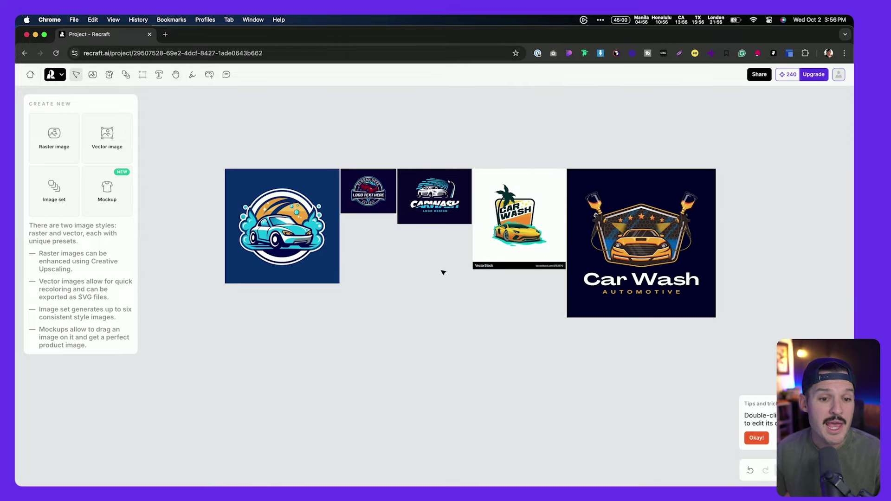
Inspect the blue car-wash logo and the dark CARWASH design, then leave nothing selected
left_click(296, 211)
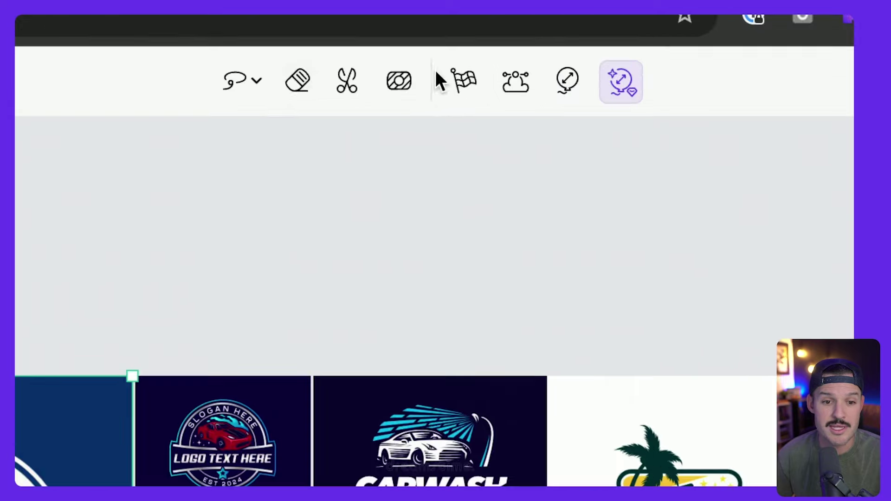
left_click(478, 319)
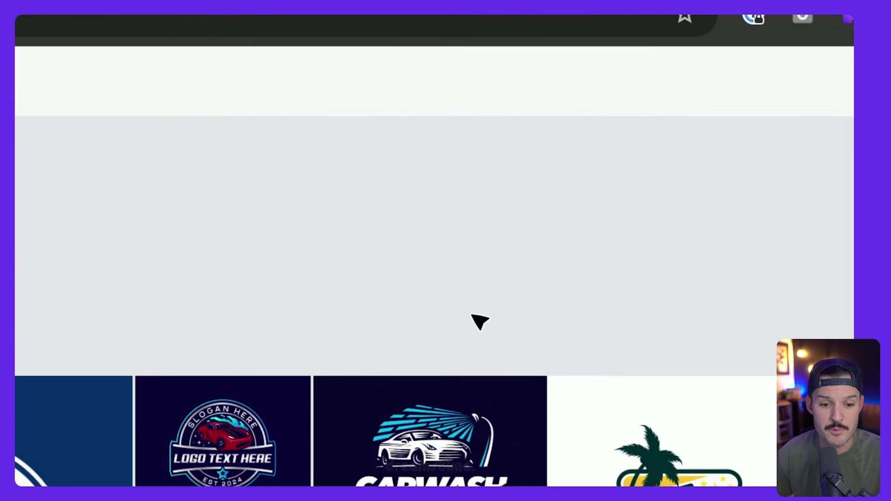
left_click(463, 396)
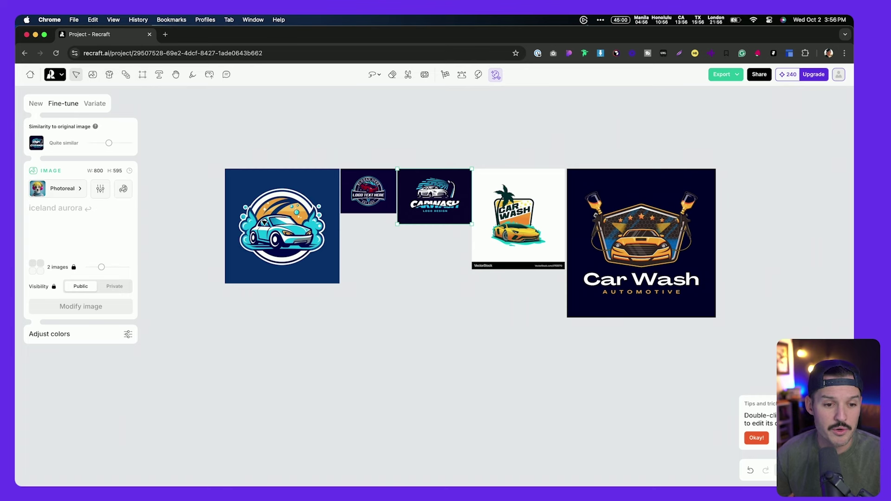
scroll(230, 209, "up", 5)
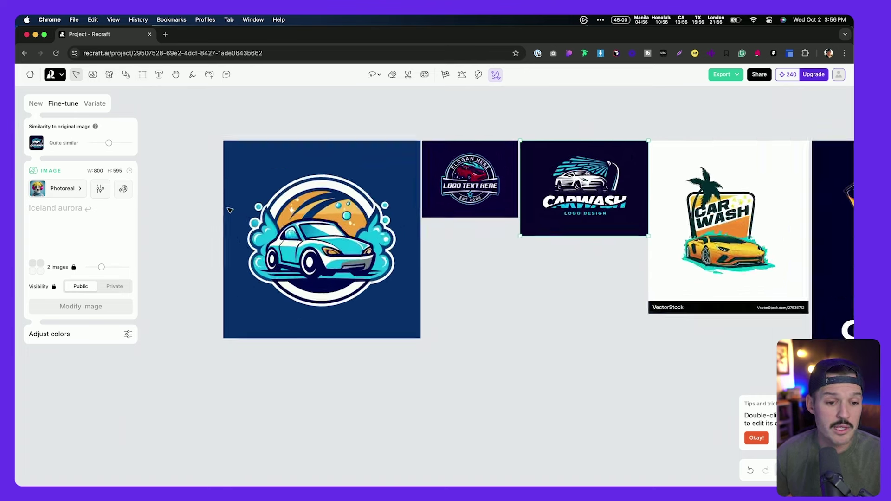
left_click(381, 164)
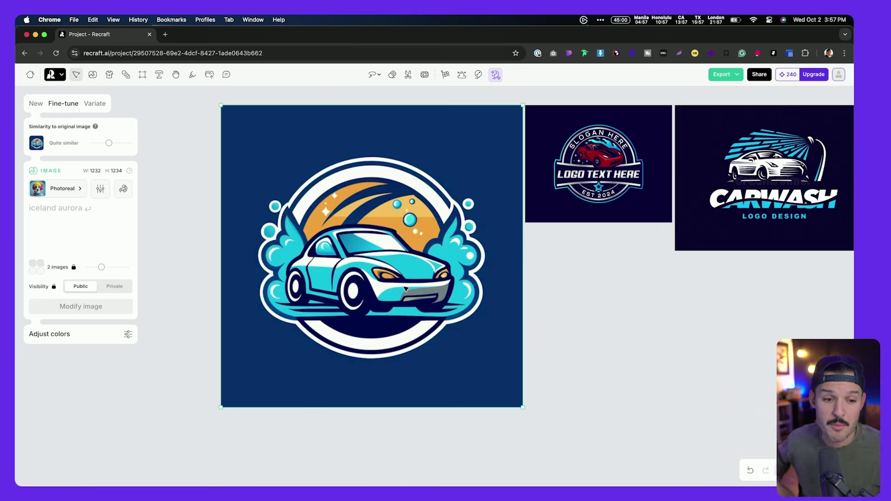
left_click(168, 202)
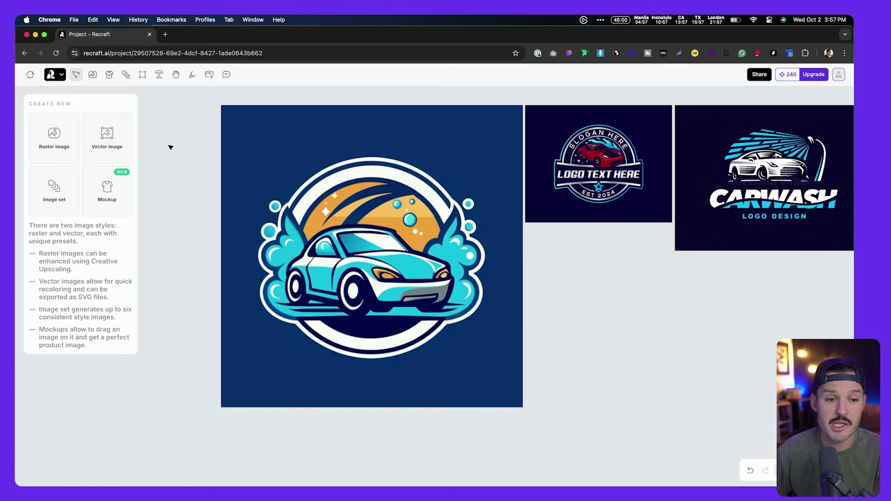
left_click(260, 158)
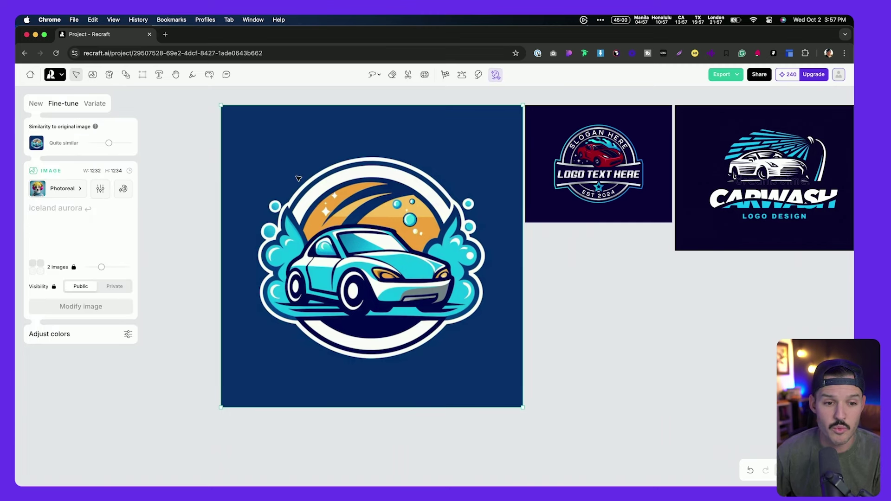
left_click(204, 168)
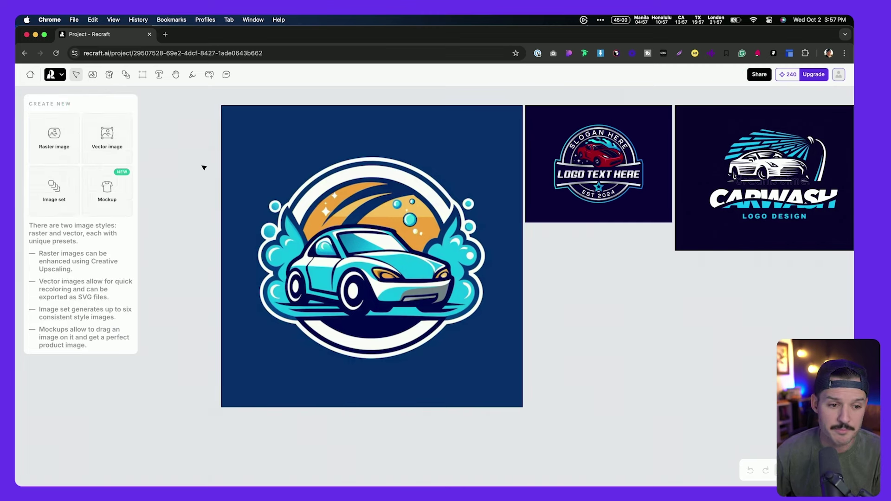
Add a 1024×1024 vector image frame and move it off the logo into empty space
left_click(104, 142)
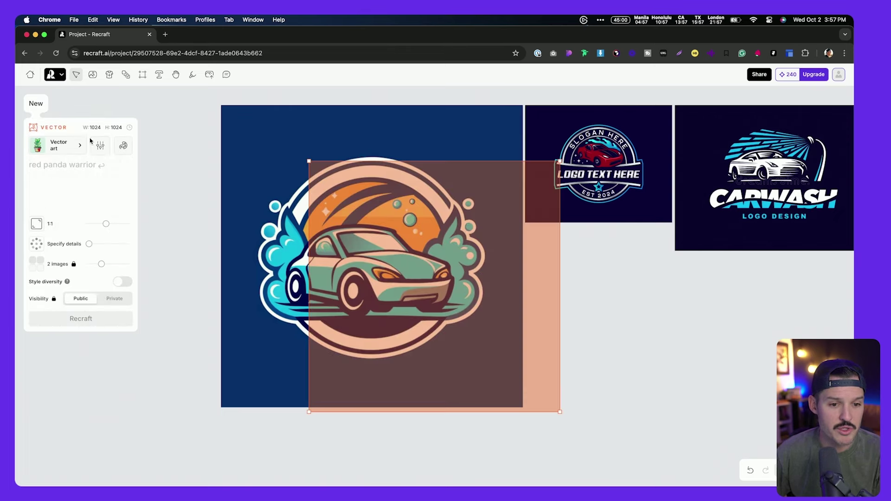
left_click_drag(381, 223, 206, 180)
scroll(610, 341, "down", 5)
scroll(177, 172, "down", 2)
scroll(177, 171, "up", 10)
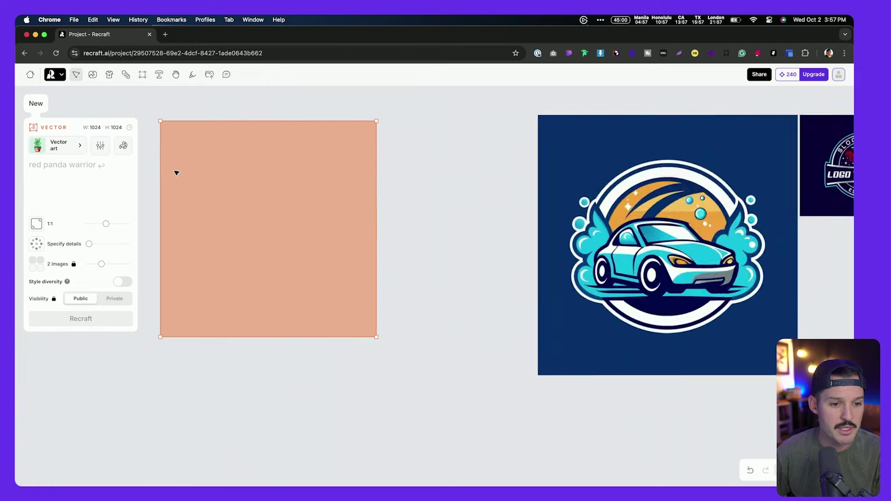
scroll(179, 176, "up", 2)
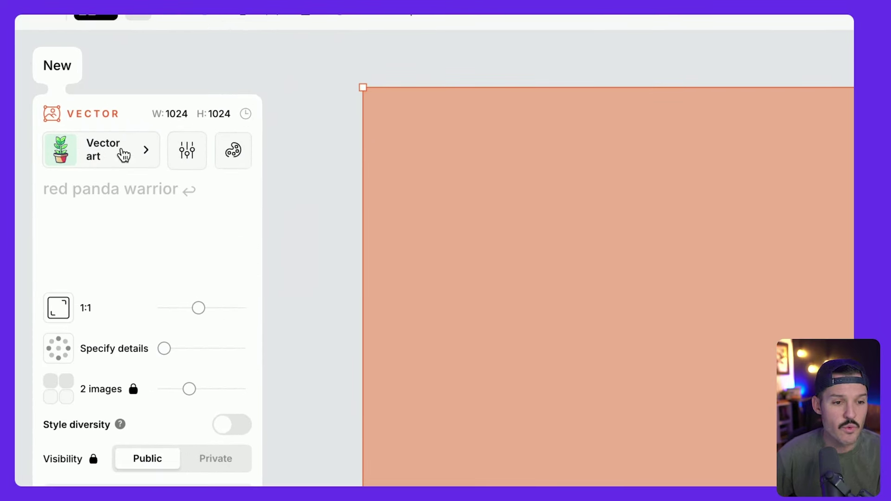
scroll(504, 172, "down", 3)
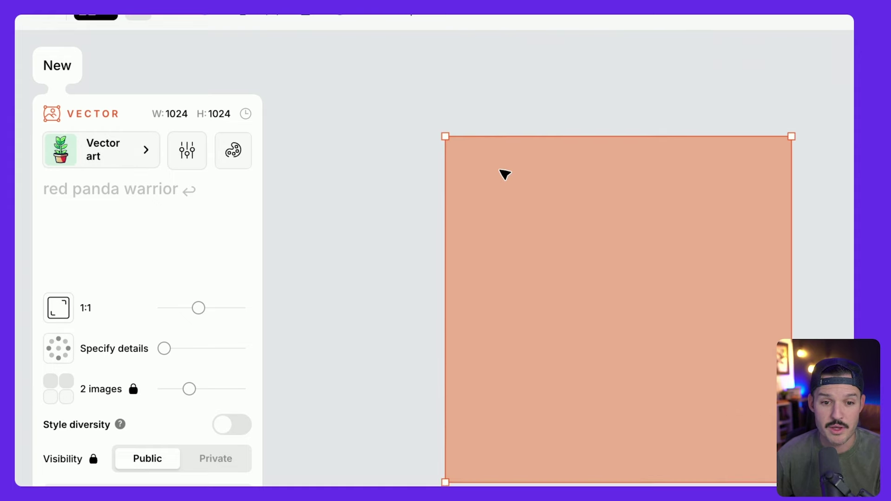
scroll(503, 173, "down", 2)
scroll(503, 173, "up", 2)
scroll(503, 174, "right", 3)
scroll(504, 174, "down", 1)
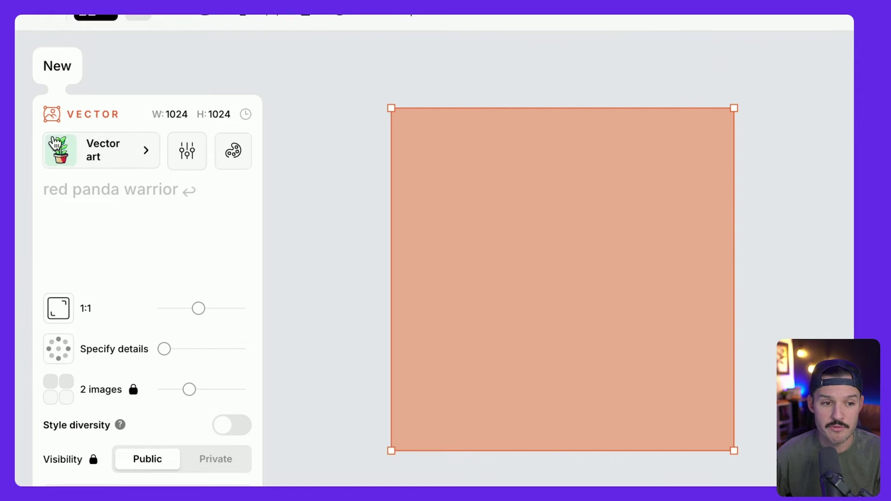
Keep the Vector art style and bring up the frame's colour palette settings
left_click(94, 160)
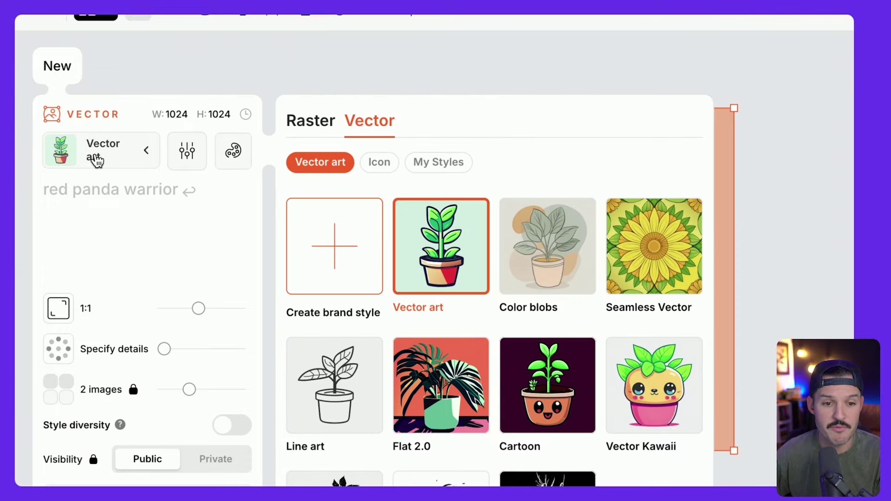
left_click(314, 121)
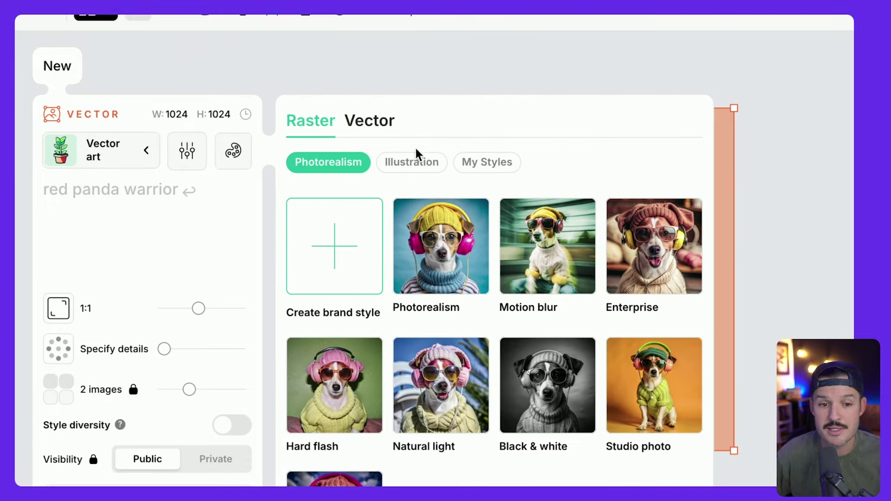
left_click(365, 122)
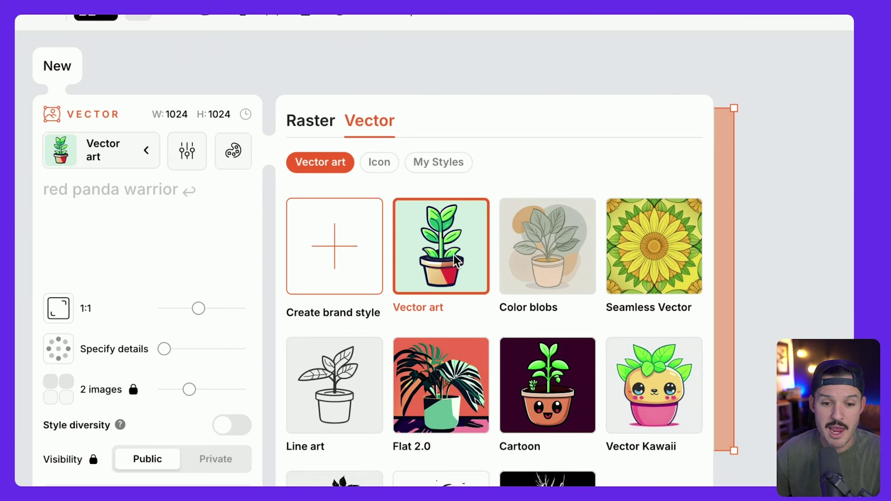
left_click(445, 246)
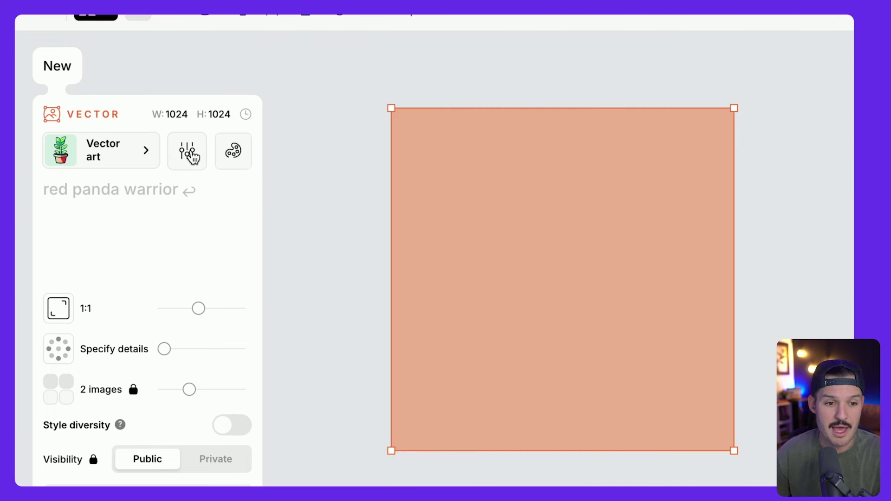
left_click(192, 157)
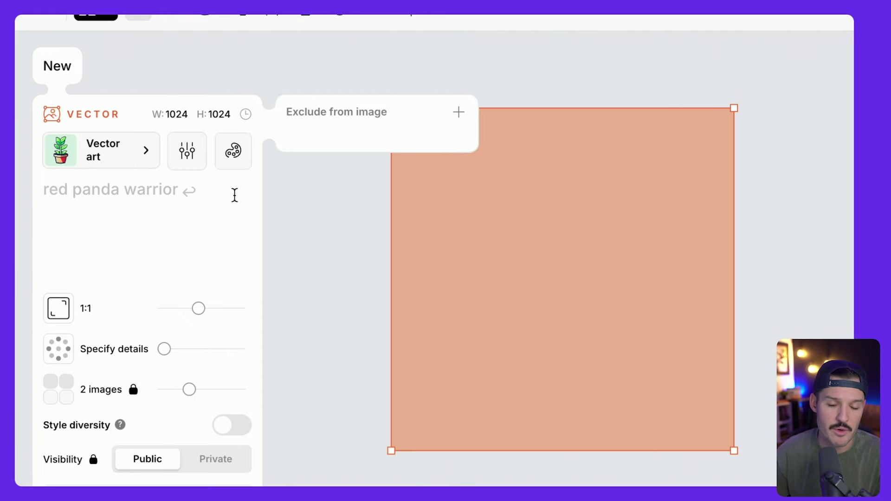
left_click(234, 195)
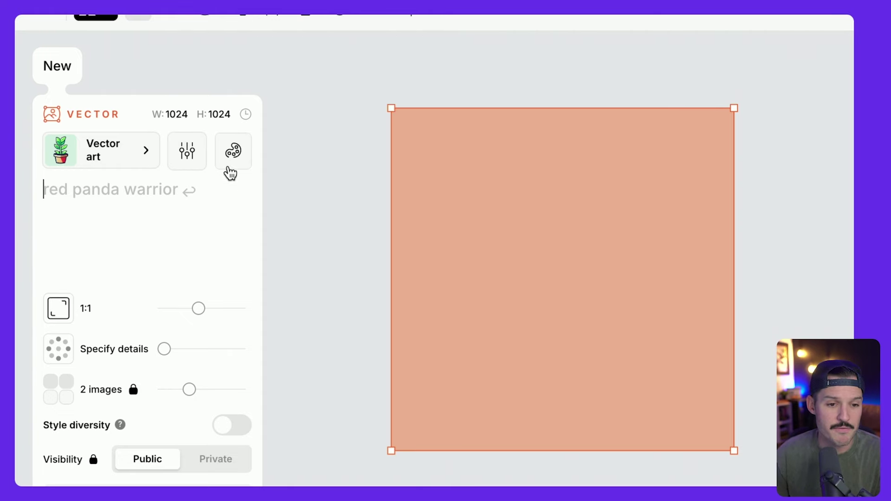
left_click(232, 160)
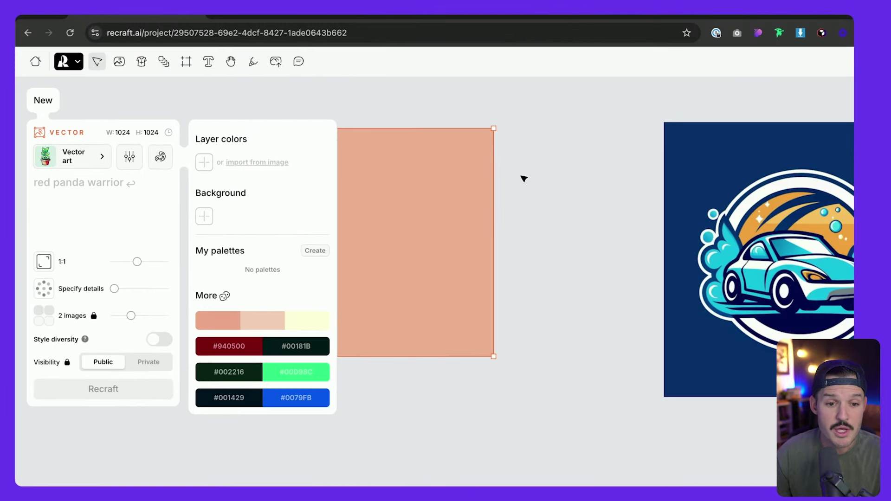
scroll(524, 179, "right", 10)
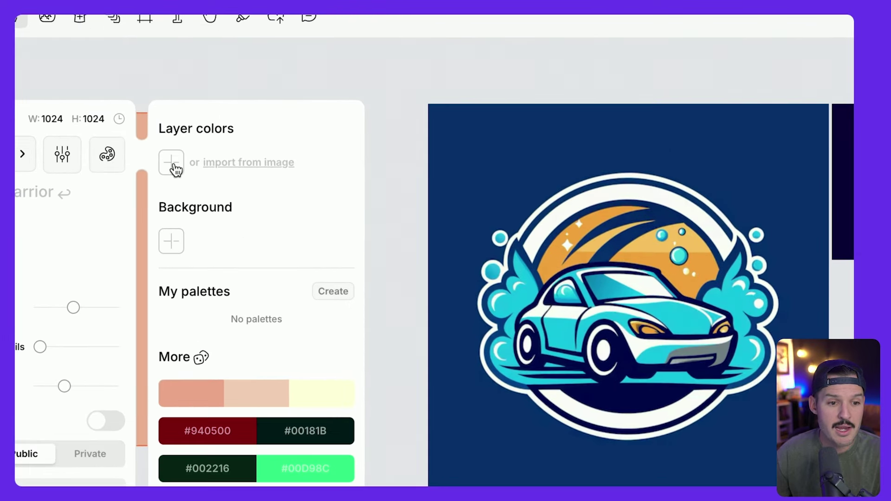
Add four layer colour slots and set the first to blue 239BD2
left_click(172, 164)
left_click(200, 165)
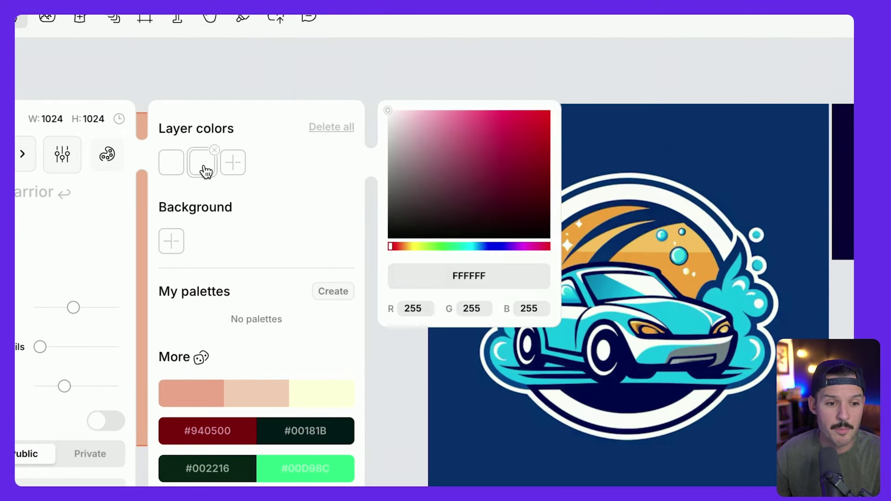
left_click(233, 164)
left_click(271, 167)
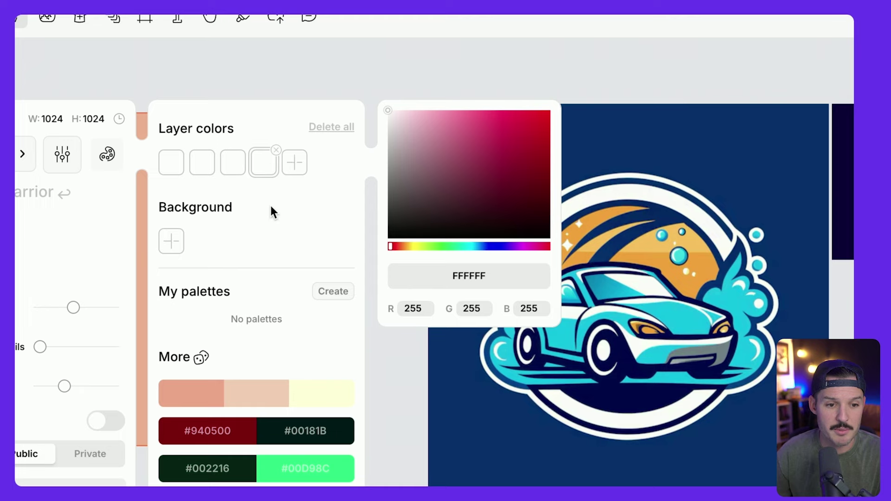
left_click(174, 171)
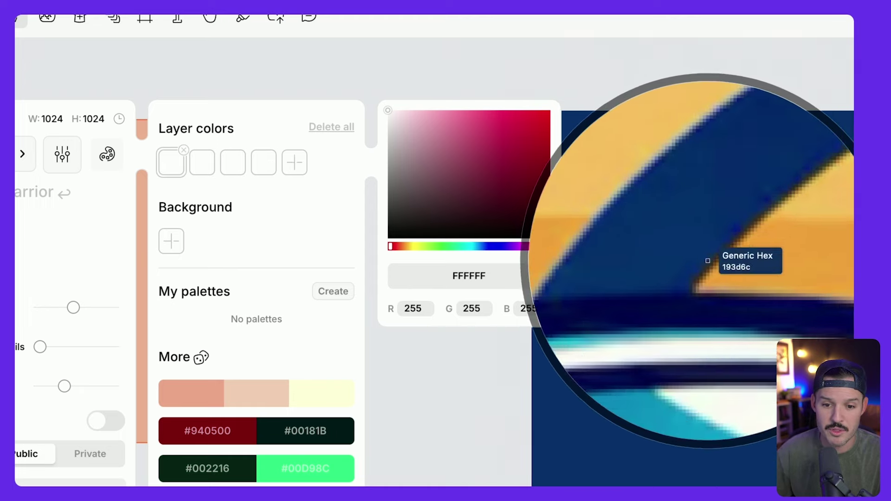
key("Escape")
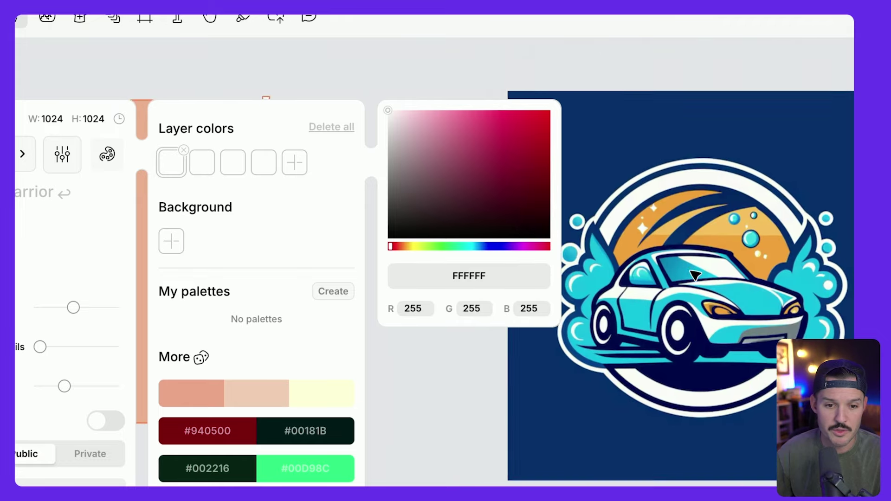
type("239bd2")
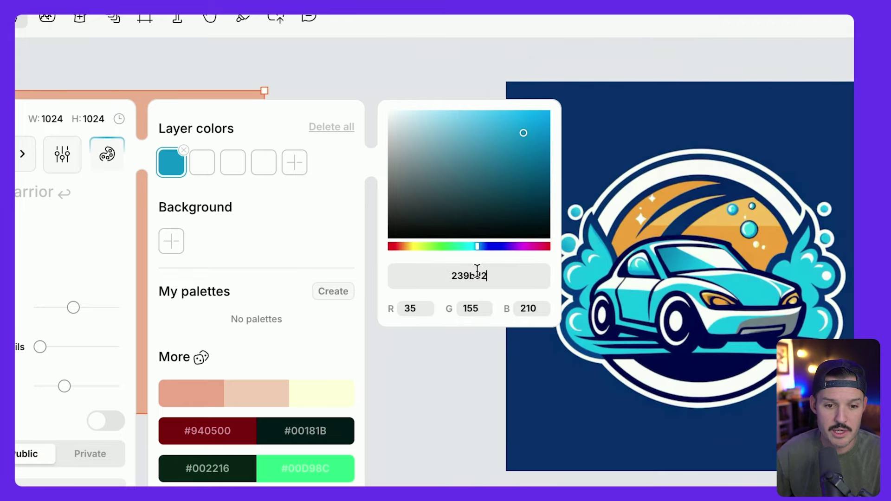
Sample navy 0E1A5A and orange FBC25A from the logo into the second and third slots
left_click(203, 163)
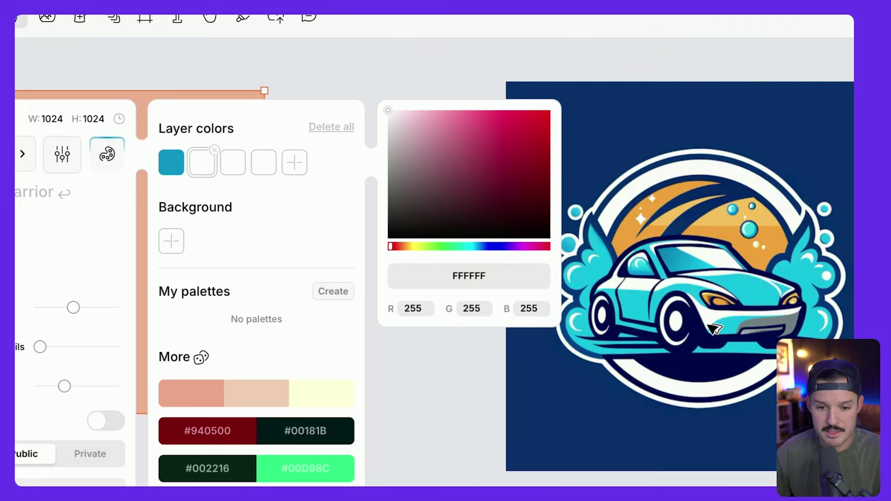
key("i")
key("Escape")
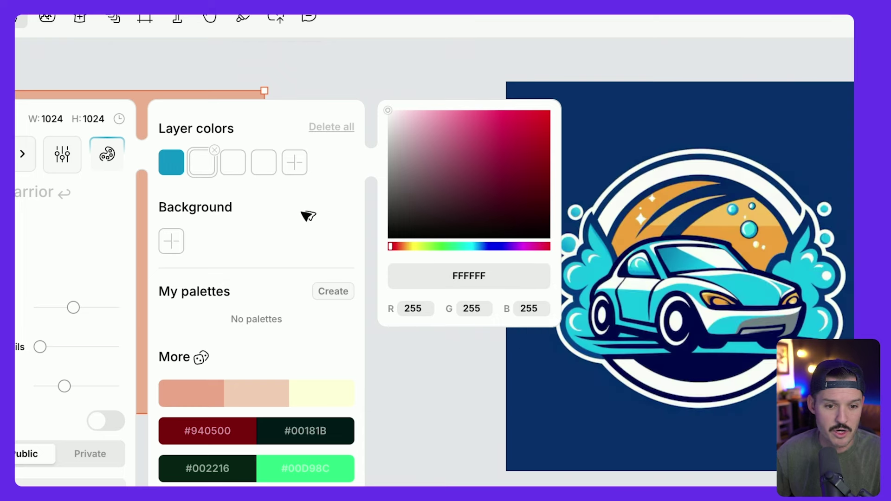
type("0e1a5a")
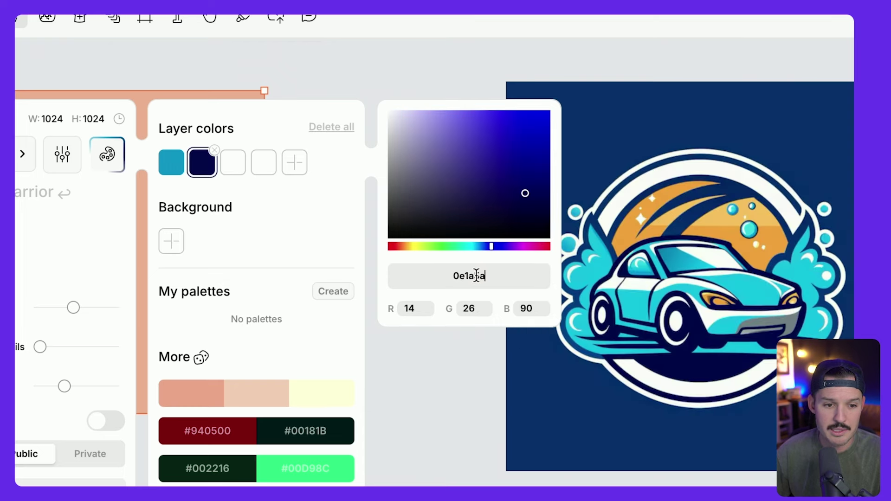
left_click(241, 168)
key("i")
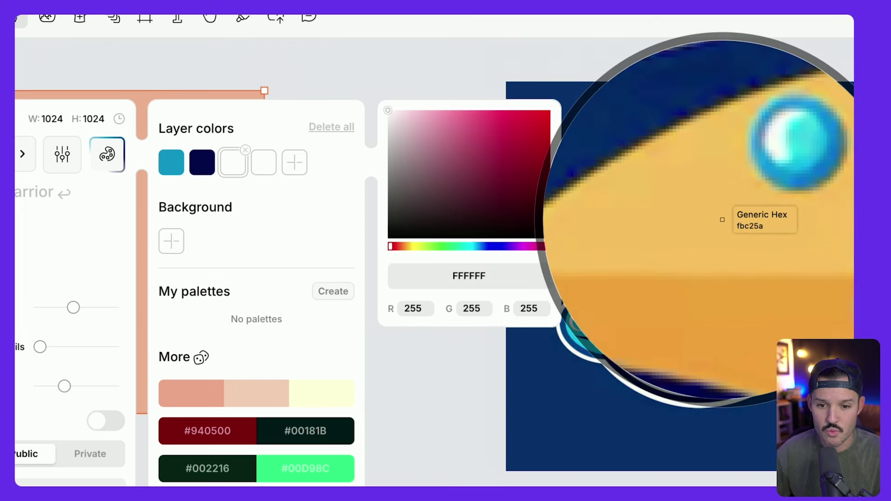
key("Escape")
key("super+v")
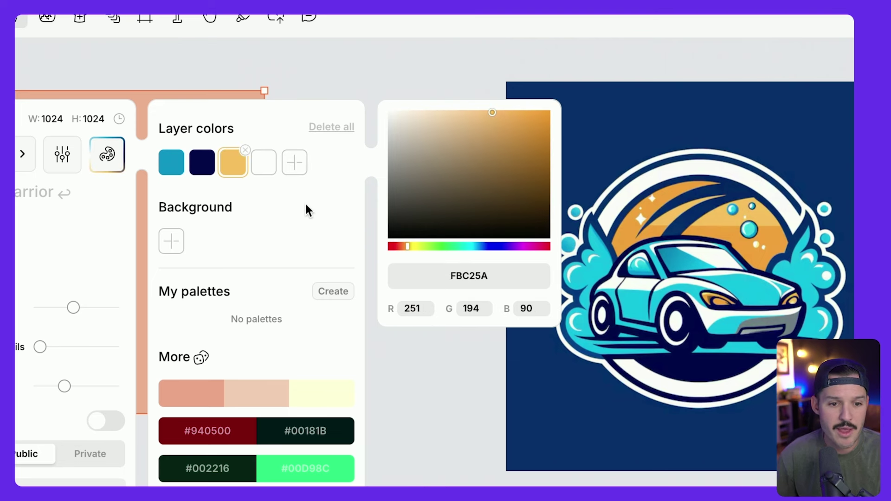
Close the colour palette settings
left_click(105, 160)
left_click(106, 161)
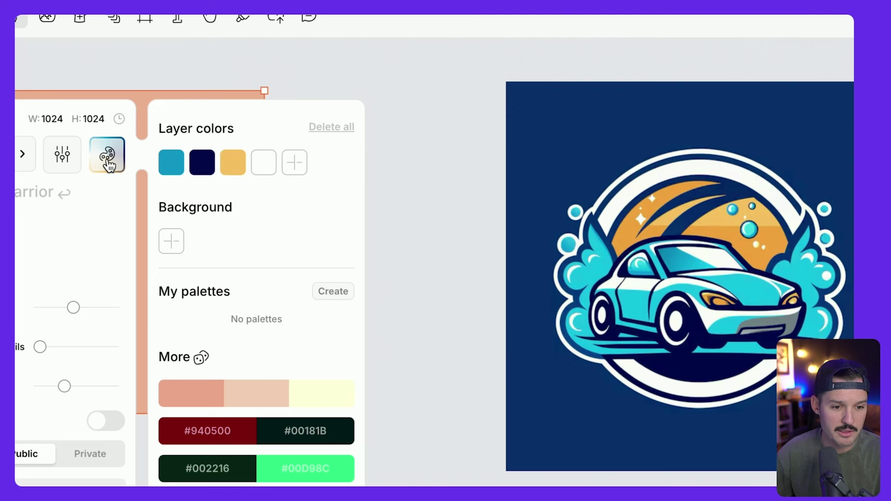
left_click(106, 162)
scroll(439, 215, "left", 5)
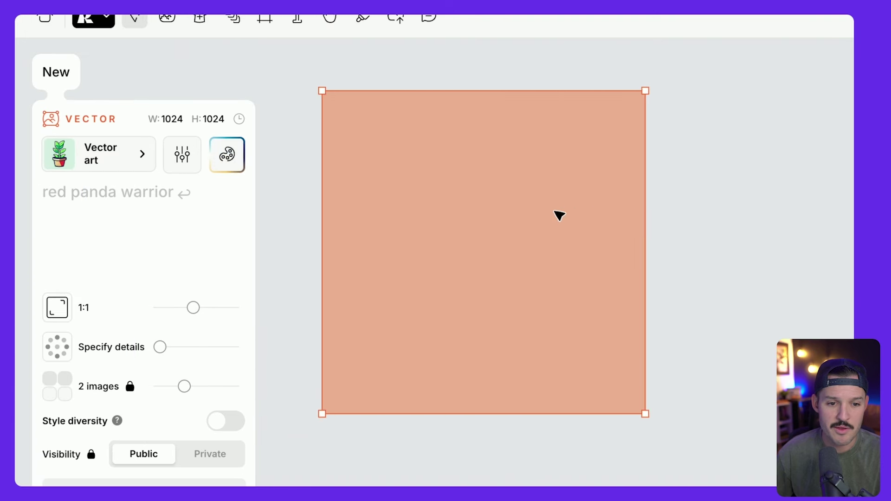
Prompt for a car-wash logo with a car, bubbles and water in a fun vector style, and generate it
left_click(135, 213)
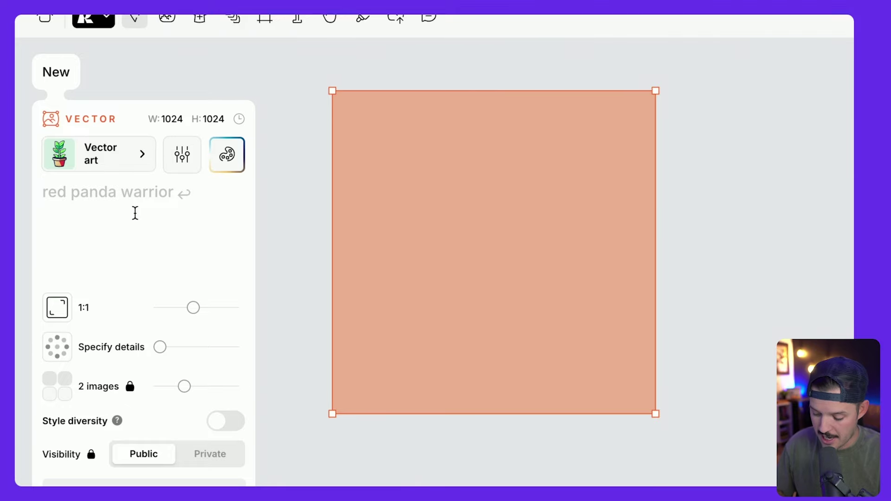
type("logo for a ")
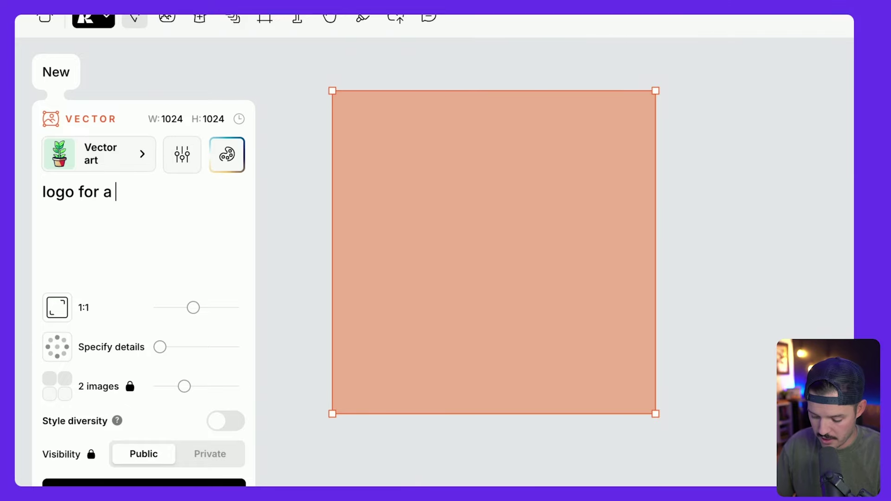
type("car wash that ")
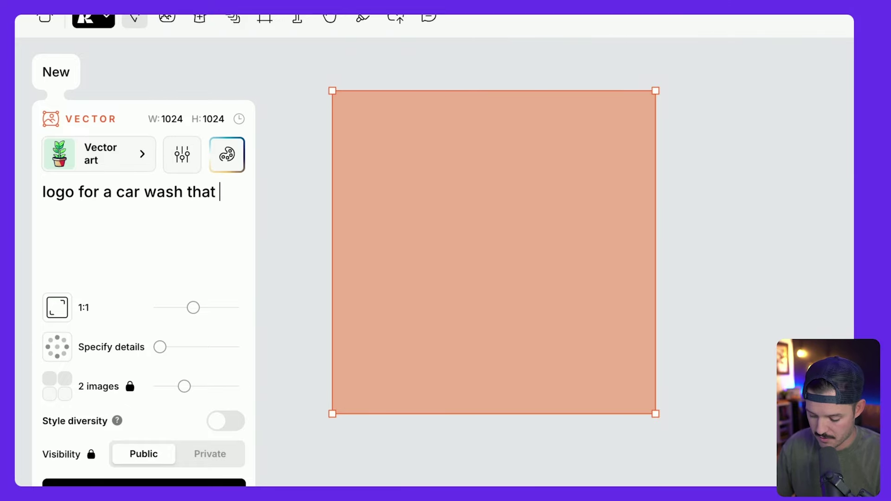
type("includes a car, suds, water")
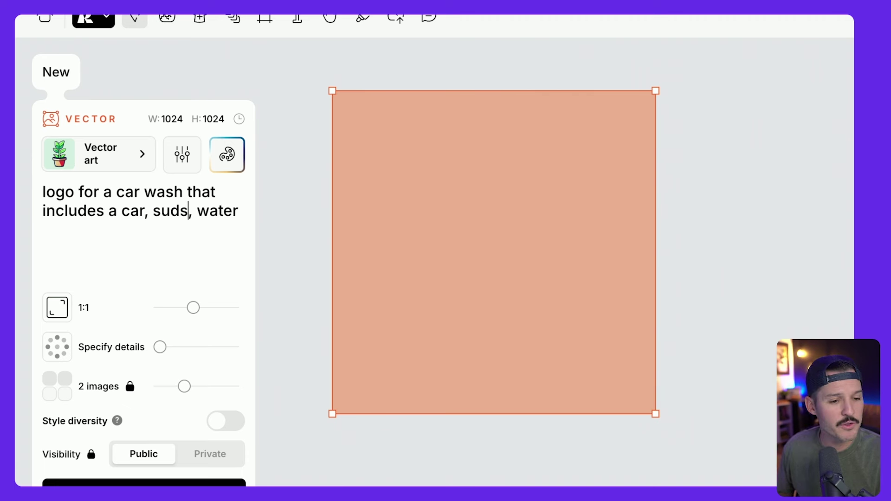
key("ctrl+shift+Left")
type("bubbles")
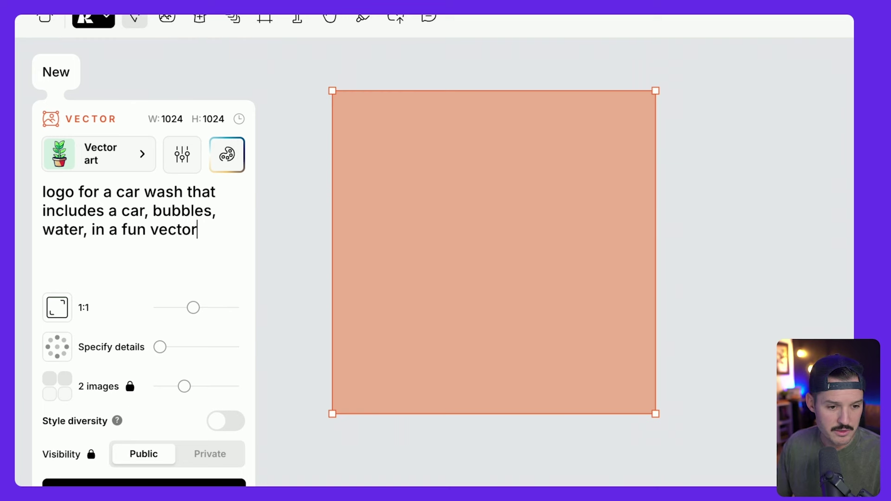
type("style")
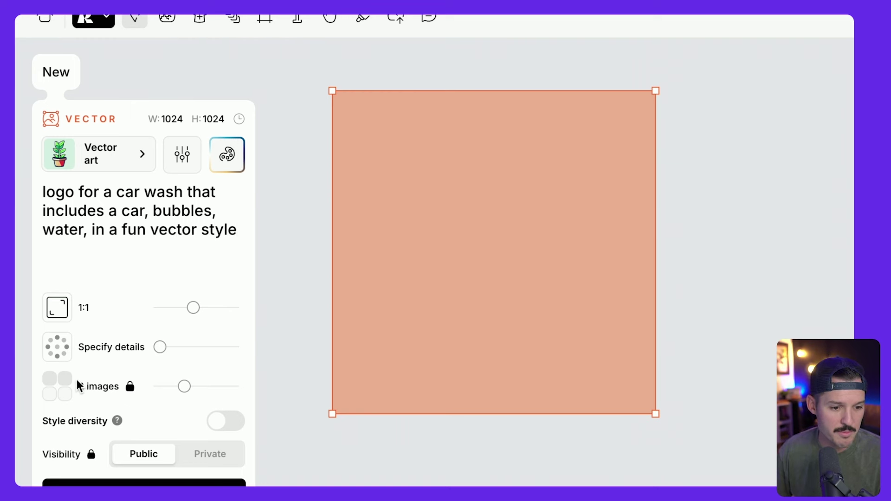
scroll(179, 473, "down", 3)
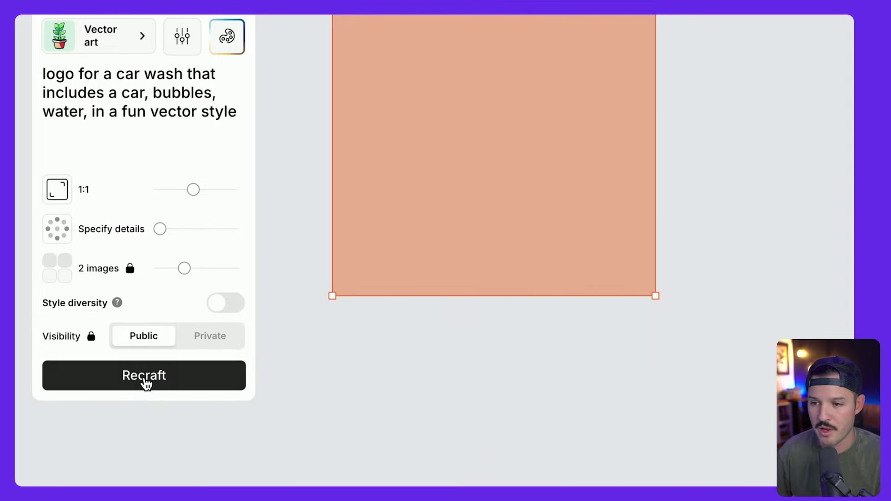
left_click(144, 380)
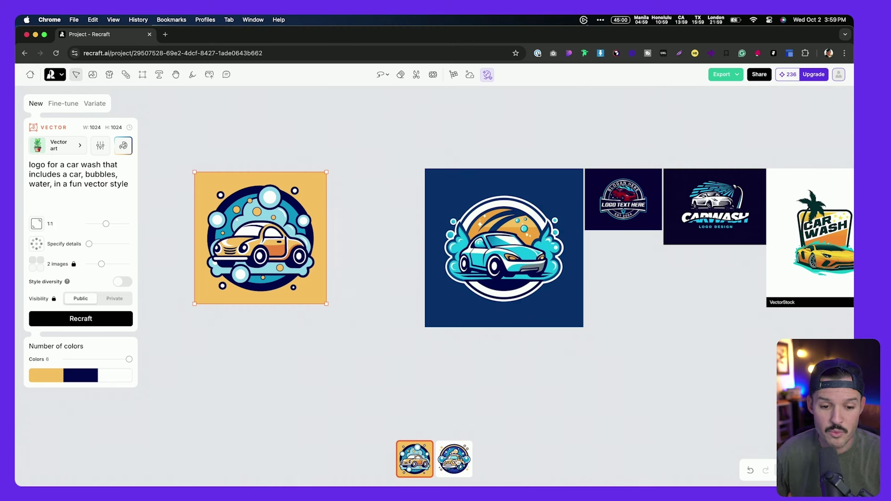
Compare both generated variants, keep the orange one and move it below the blue logo
left_click(454, 459)
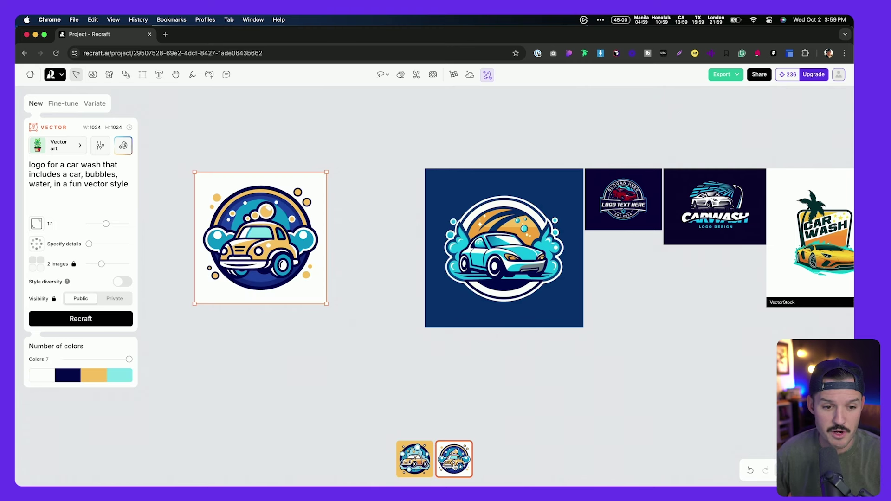
left_click(415, 459)
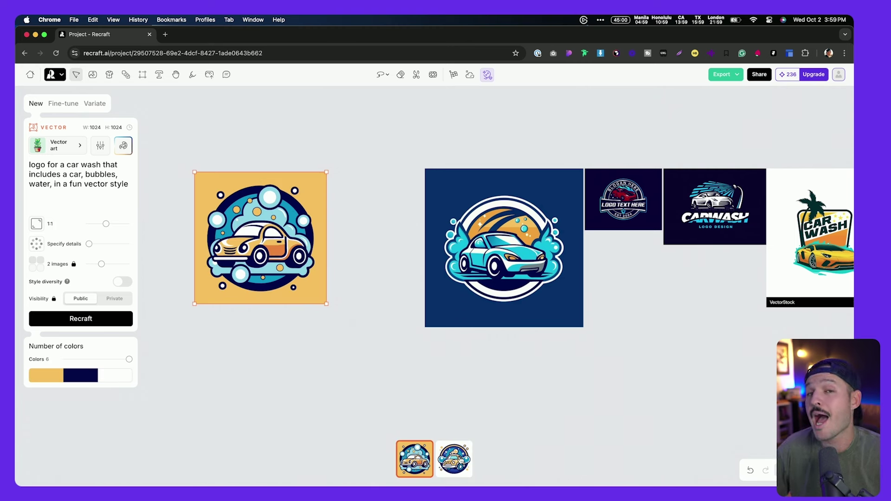
left_click(238, 361)
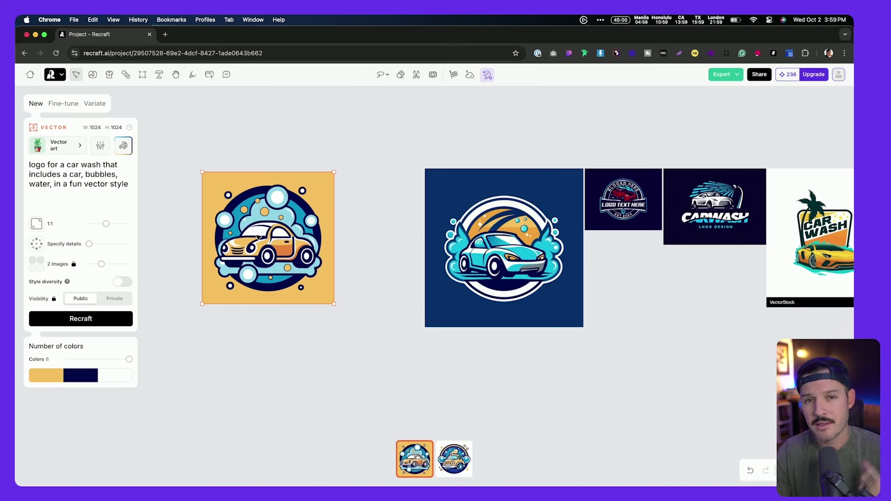
left_click_drag(258, 238, 640, 393)
Select the blue car logo, shift it left, and look over the New and Variate options before Fine-tune
left_click(489, 256)
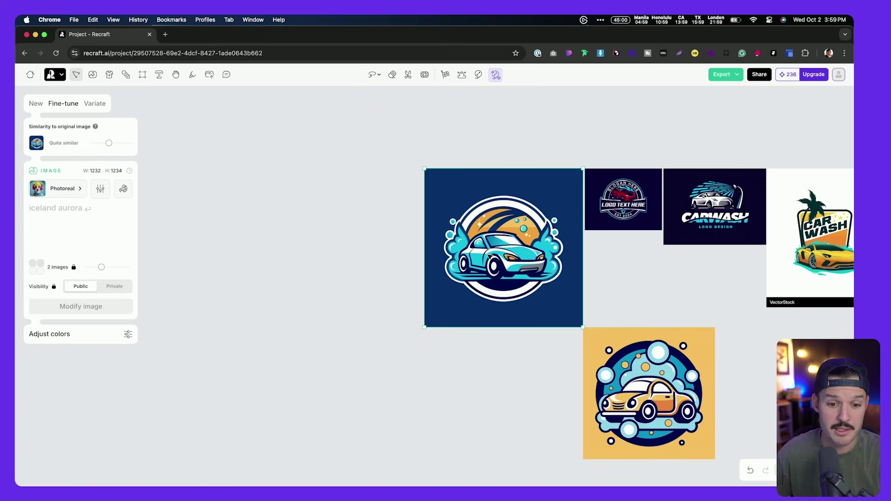
left_click_drag(509, 228, 252, 218)
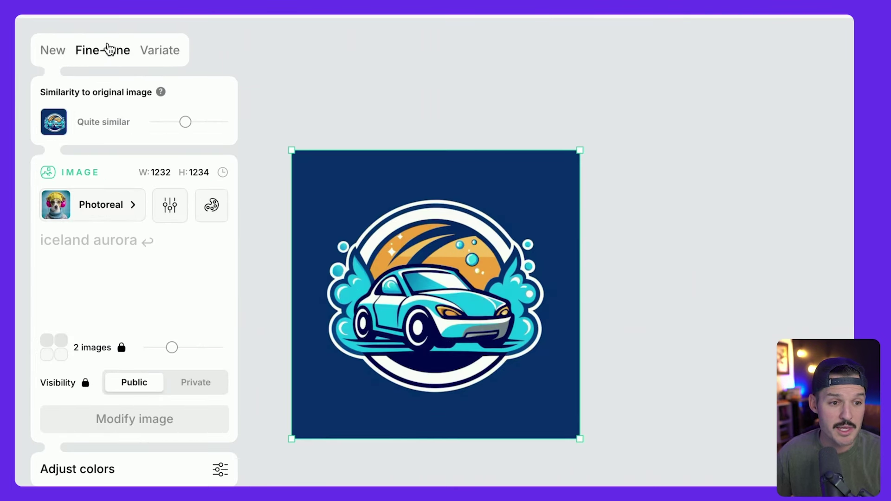
left_click(47, 50)
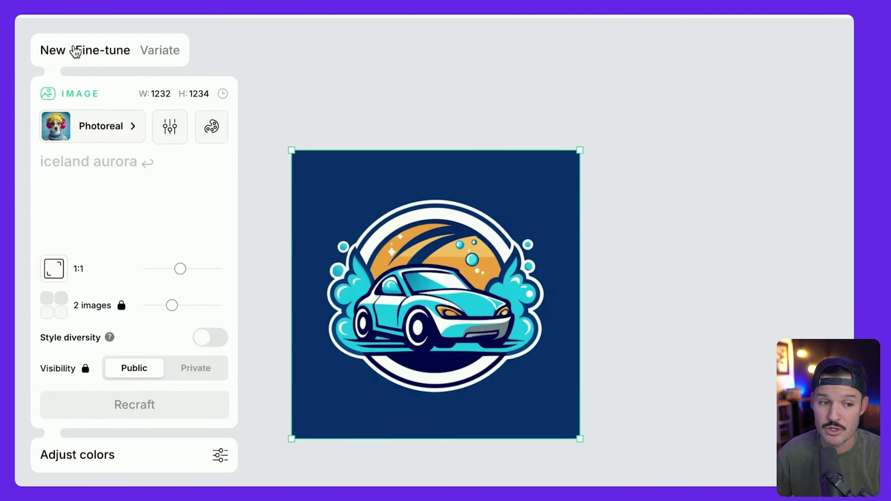
left_click(97, 54)
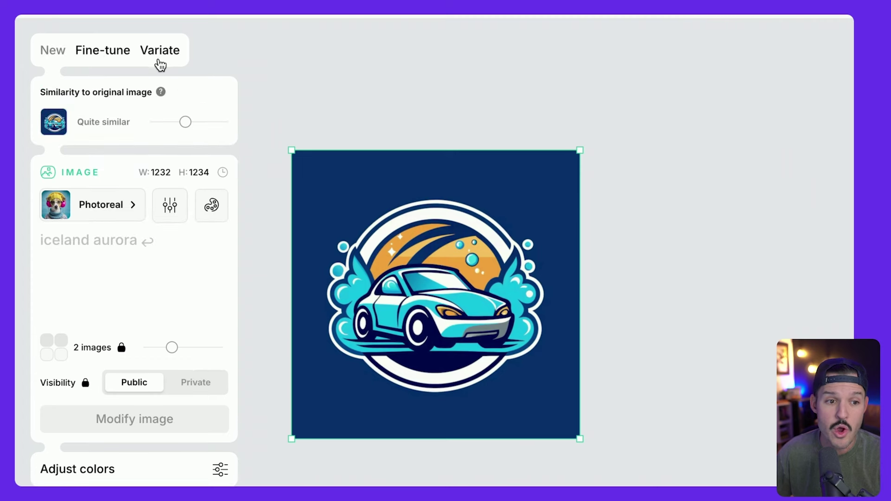
left_click(156, 60)
left_click(93, 60)
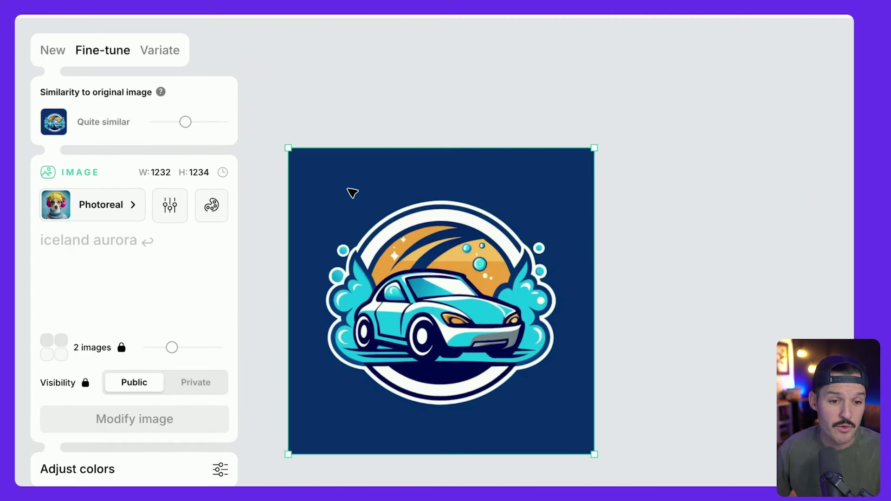
Adjust the fine-tune similarity slider, settling on Quite similar
scroll(353, 191, "up", 3)
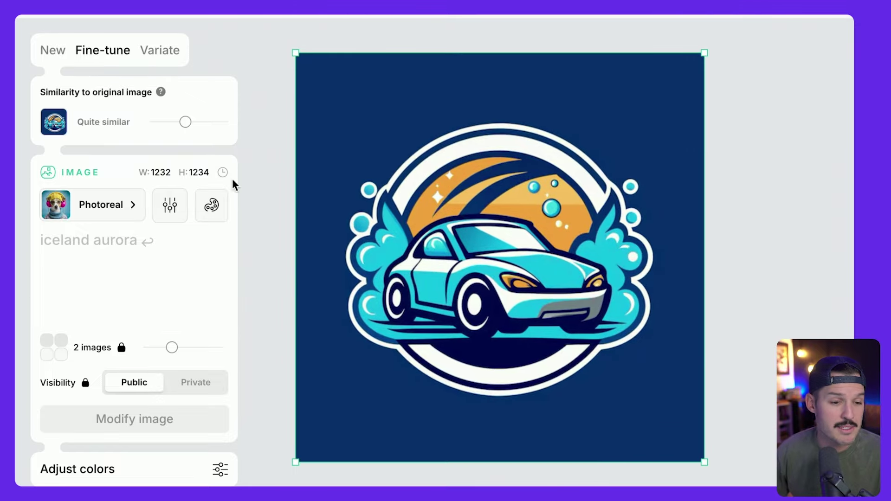
left_click_drag(185, 122, 224, 123)
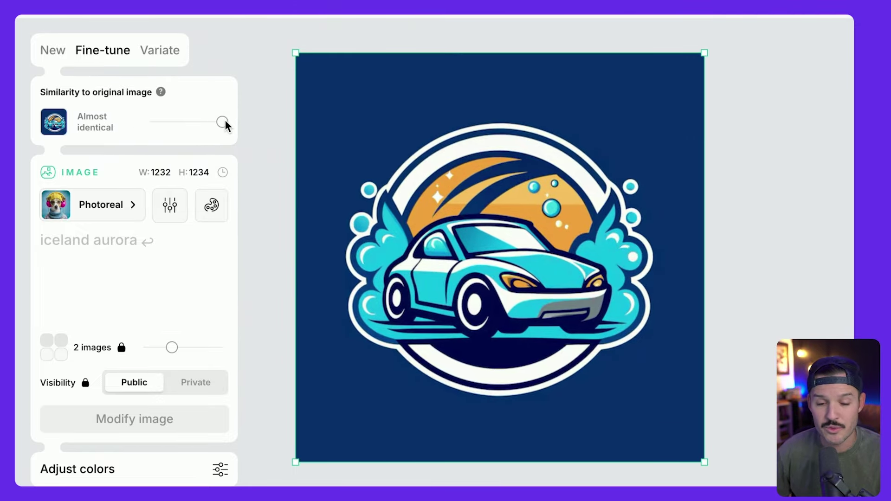
left_click_drag(218, 125, 147, 125)
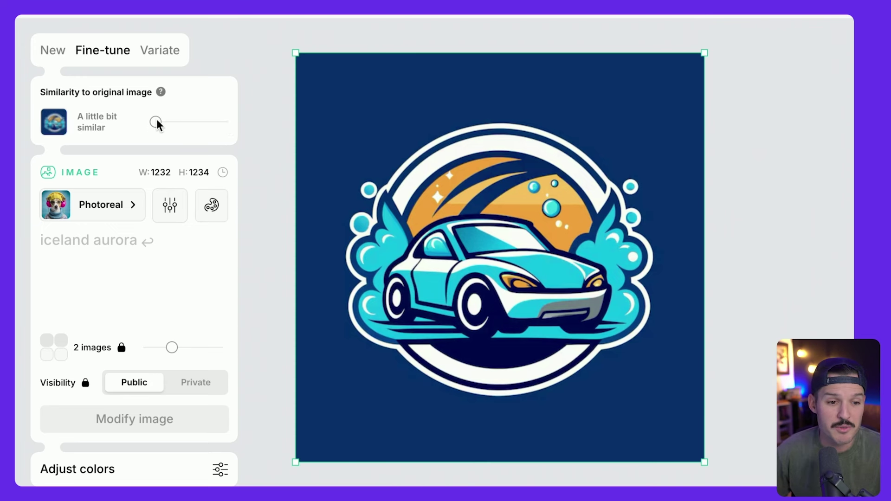
left_click_drag(158, 124, 185, 124)
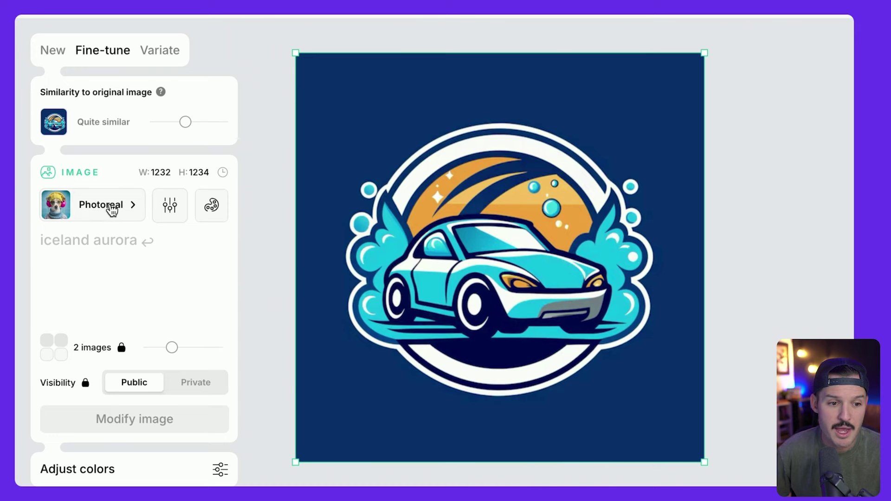
left_click(97, 207)
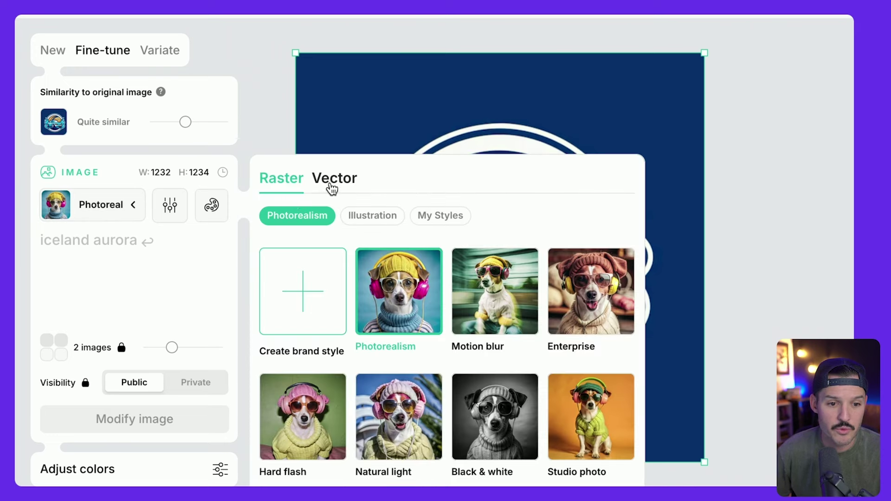
Choose the Vector art style and add three layer colour slots
left_click(332, 186)
left_click(381, 297)
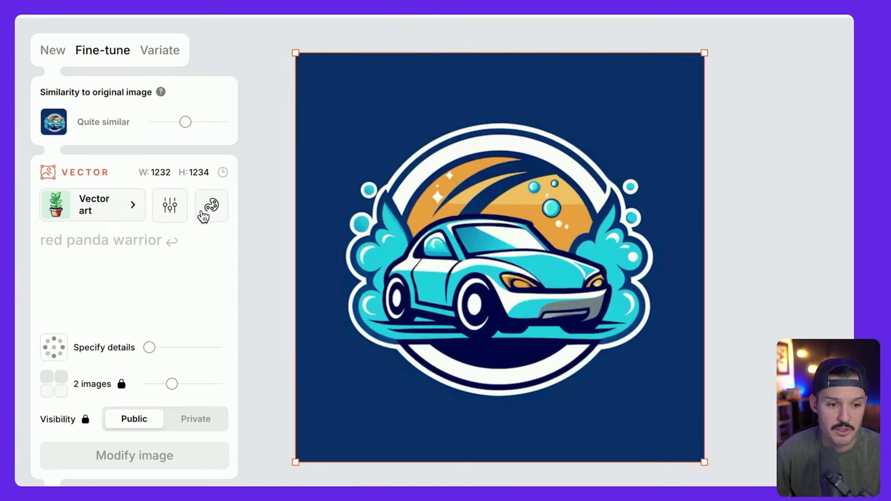
left_click(211, 207)
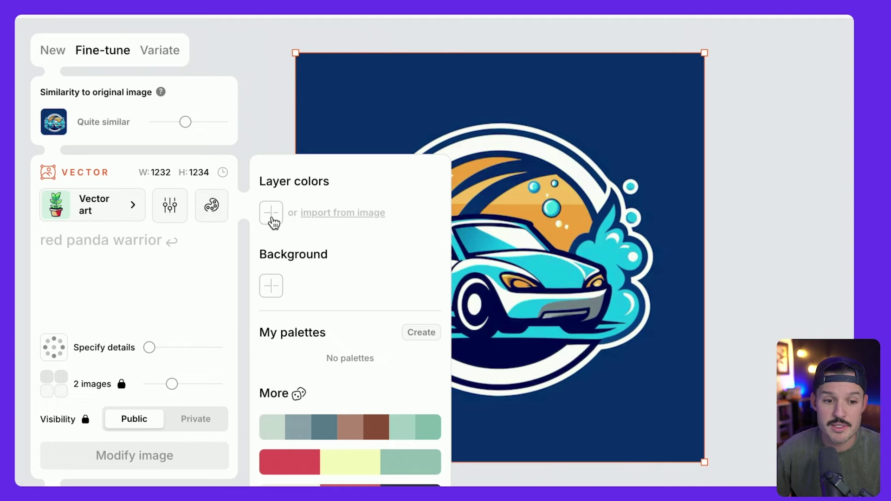
left_click(274, 223)
left_click(297, 220)
left_click(328, 218)
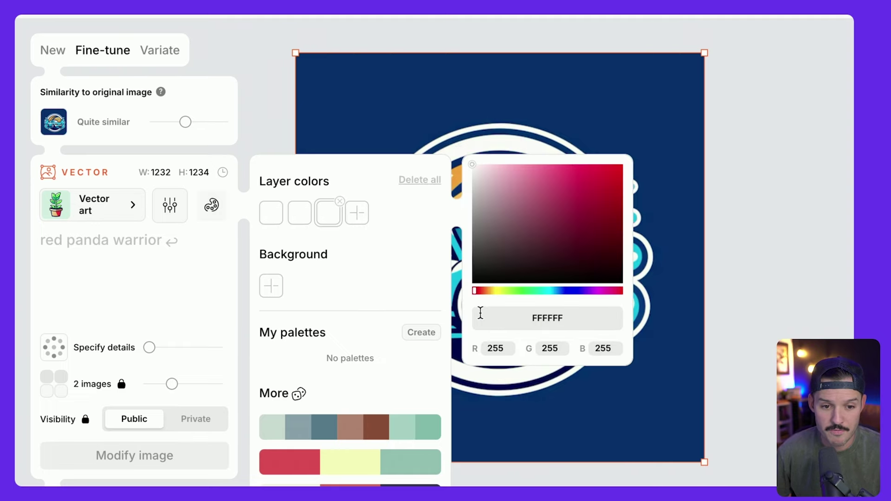
Set the first layer colour to cyan 24BFEB
left_click(472, 164)
key("Escape")
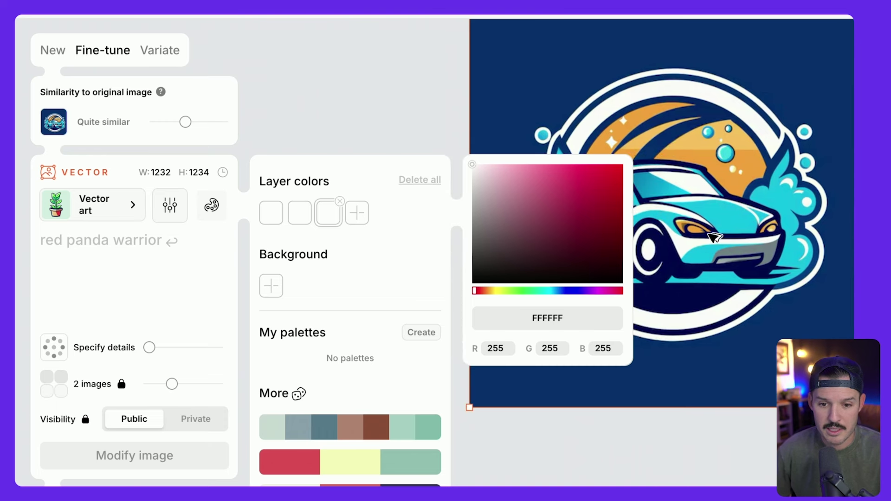
key("Escape")
left_click(276, 221)
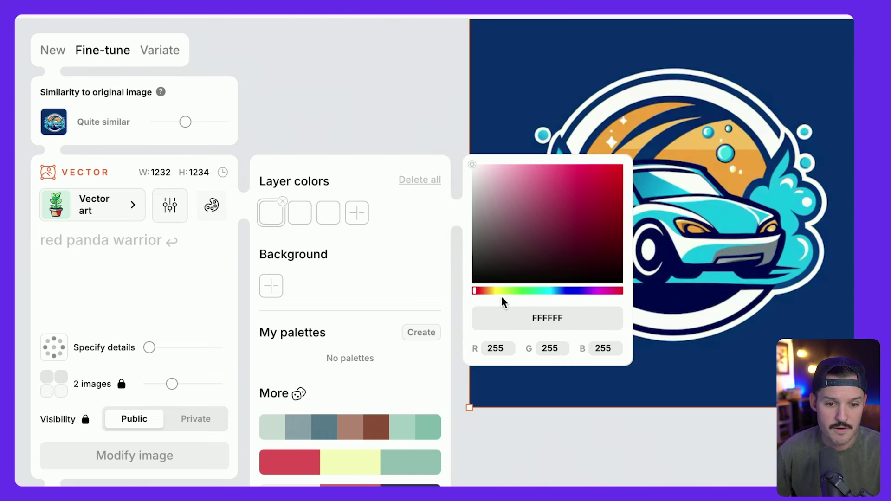
type("24bfeb")
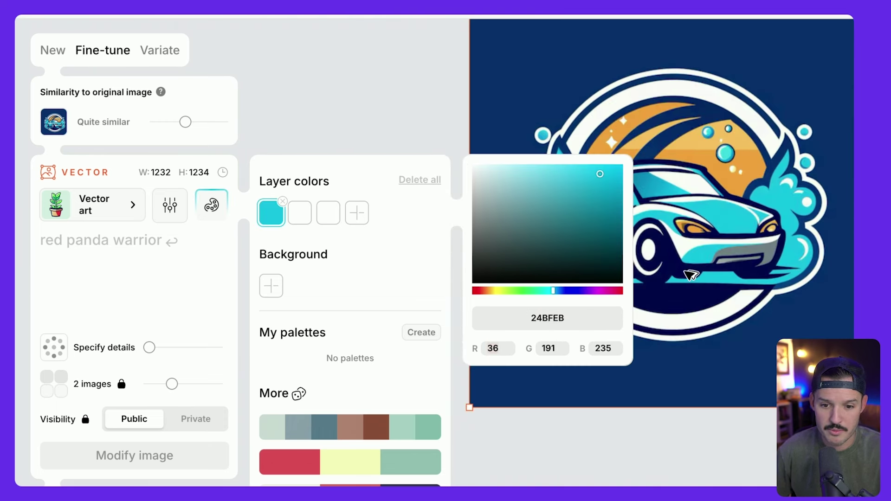
key("Escape")
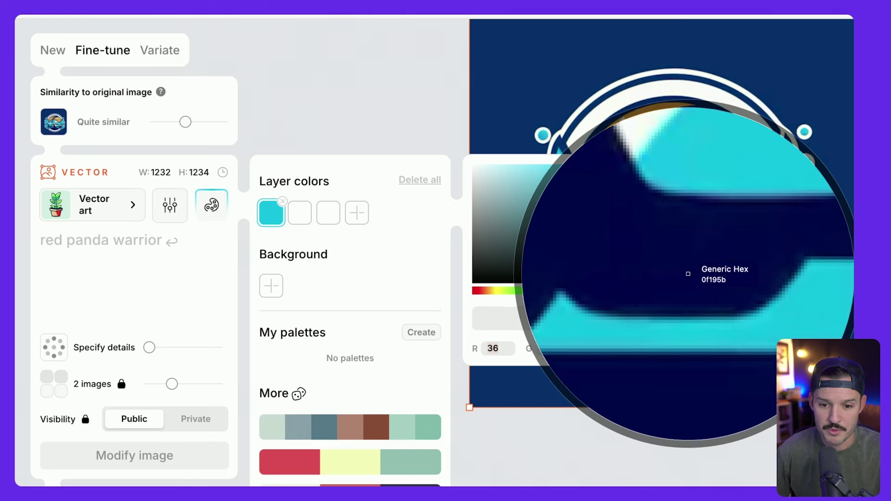
key("Escape")
Set the second and third colours to navy 0F195B and orange F5A926, then close the palette
left_click(300, 213)
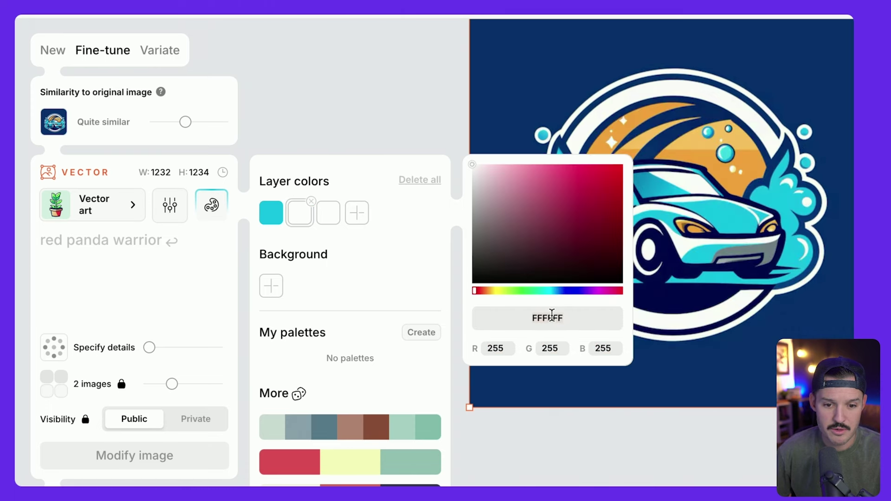
left_click(552, 318)
type("0f195b")
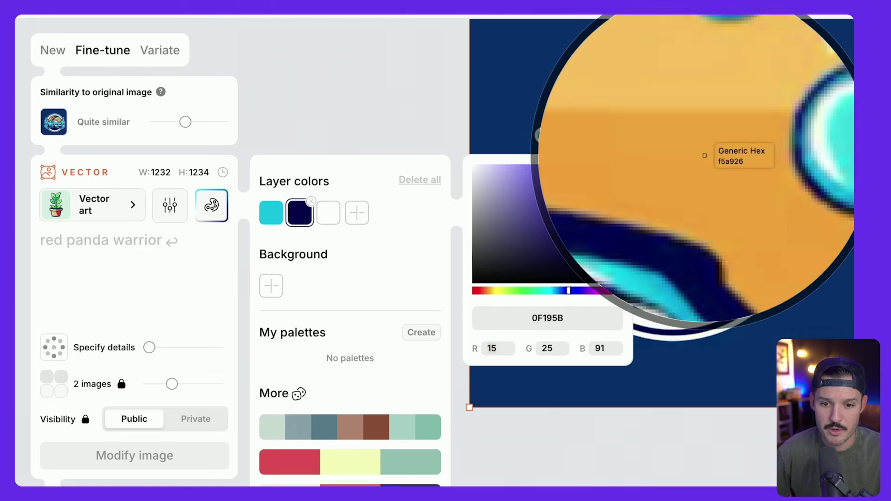
key("Escape")
left_click(329, 217)
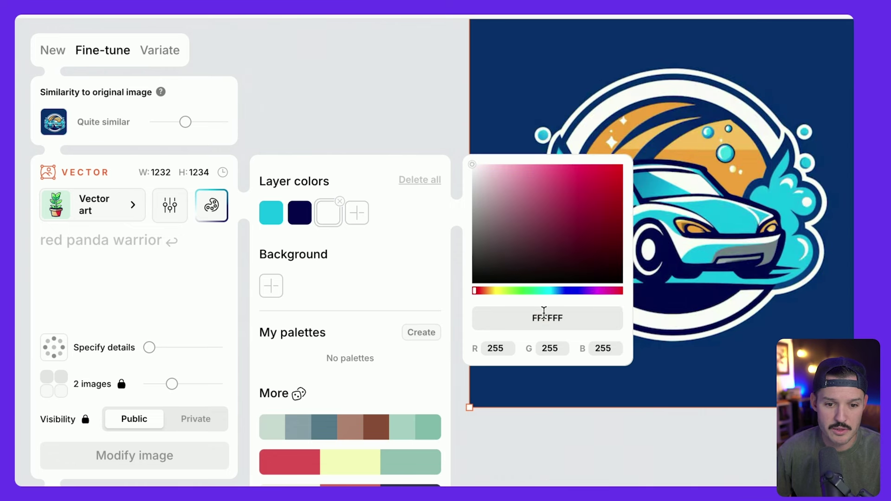
left_click(544, 316)
type("F5A926")
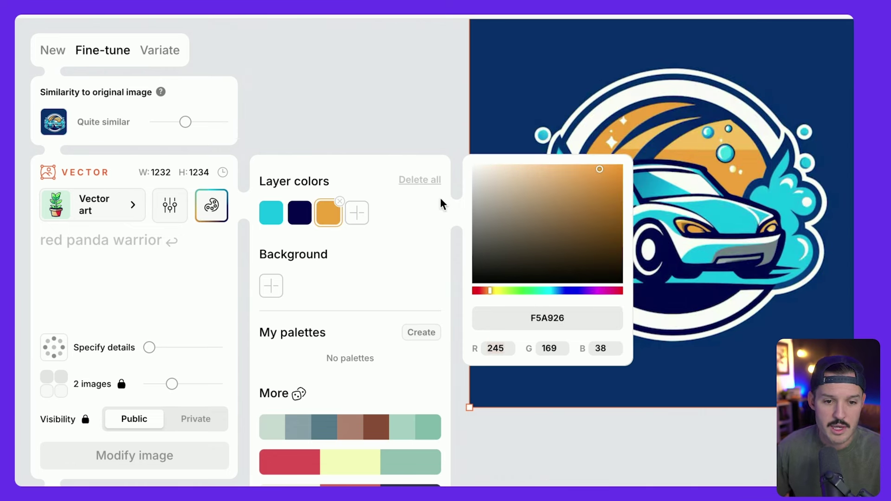
left_click(425, 138)
left_click(573, 161)
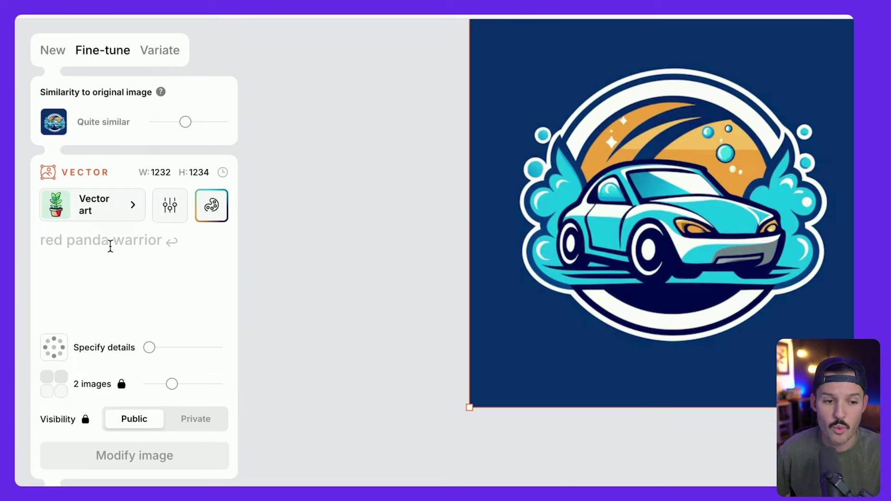
Fine-tune the blue car logo with the prompt 'car wash logo including water, a happy car, and bubbles'
scroll(378, 252, "up", 3)
scroll(379, 252, "down", 8)
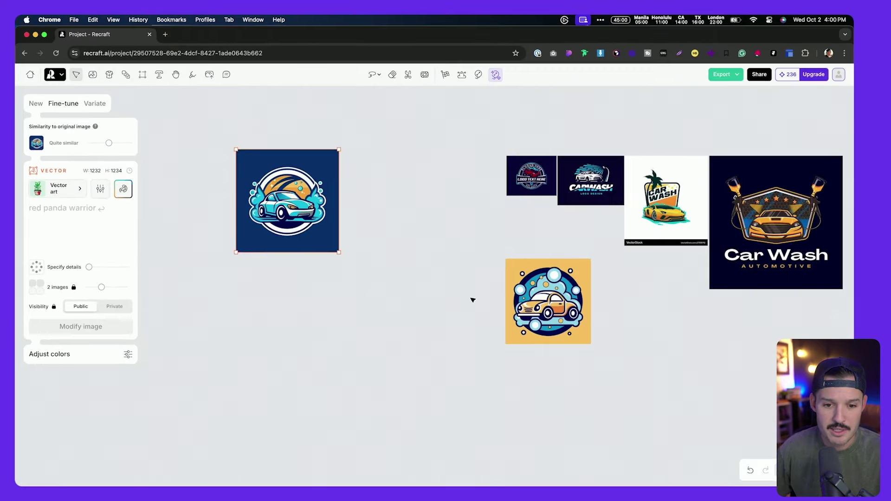
scroll(608, 308, "down", 3)
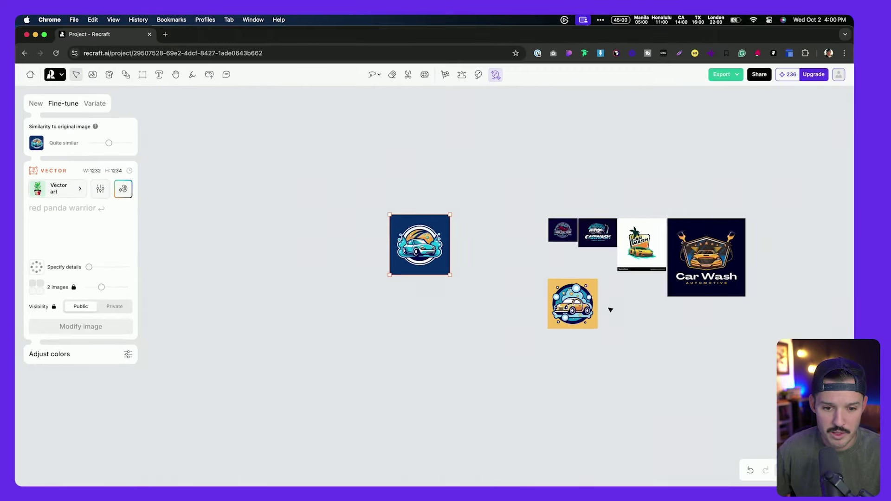
scroll(604, 310, "up", 6)
scroll(604, 309, "up", 2)
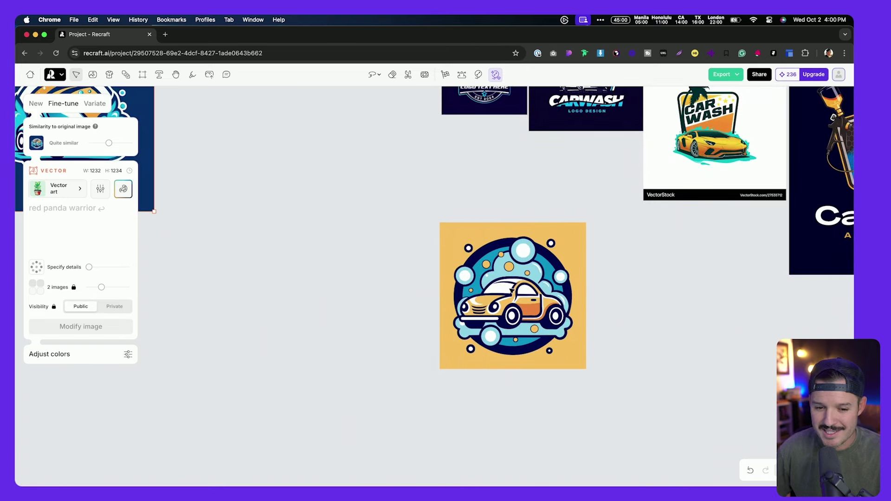
scroll(160, 222, "left", 10)
scroll(160, 222, "up", 4)
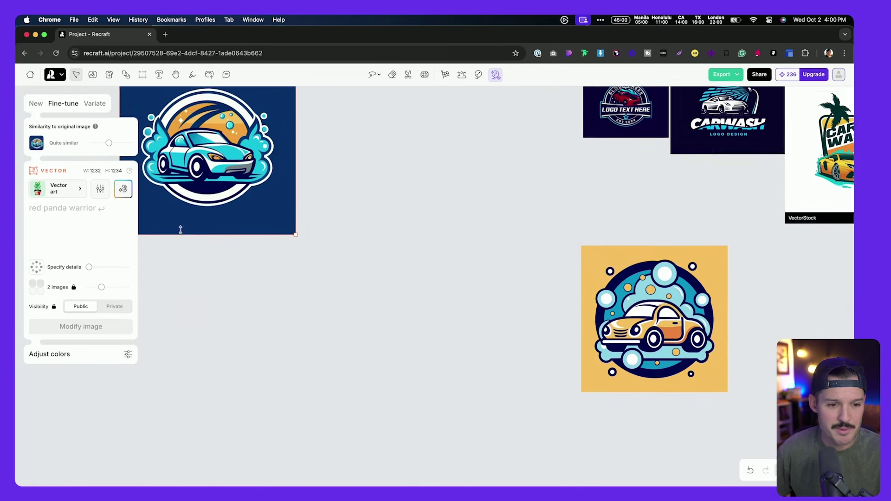
scroll(184, 232, "left", 2)
scroll(237, 189, "up", 5)
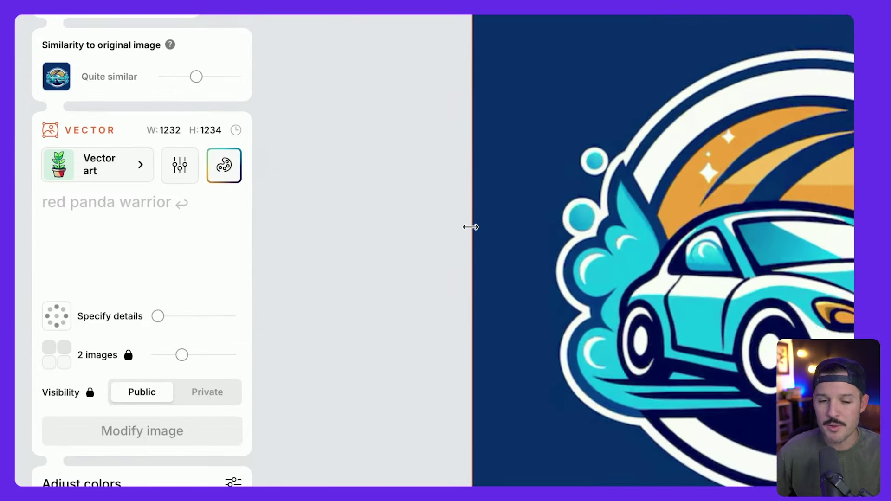
scroll(251, 220, "down", 5)
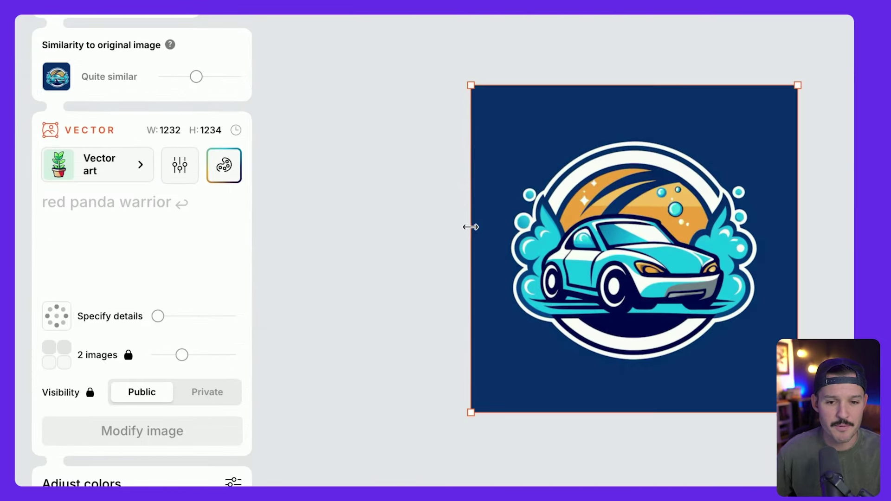
scroll(471, 227, "right", 4)
left_click(135, 225)
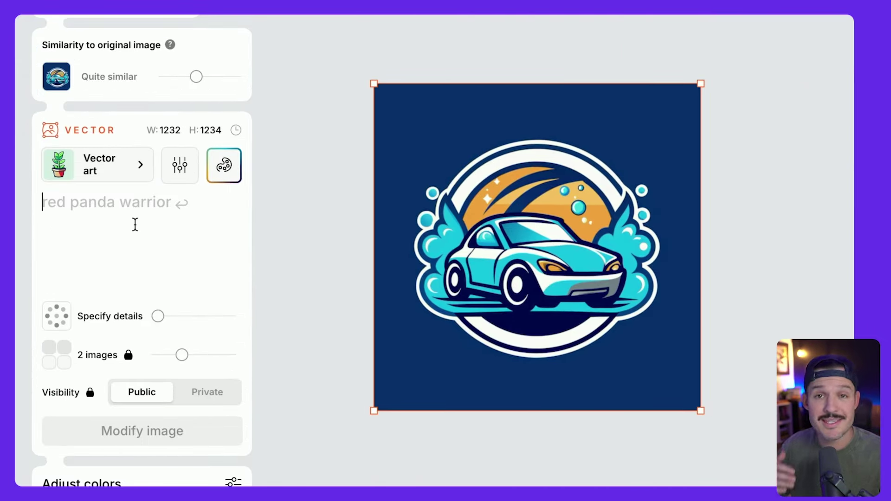
type("car wa")
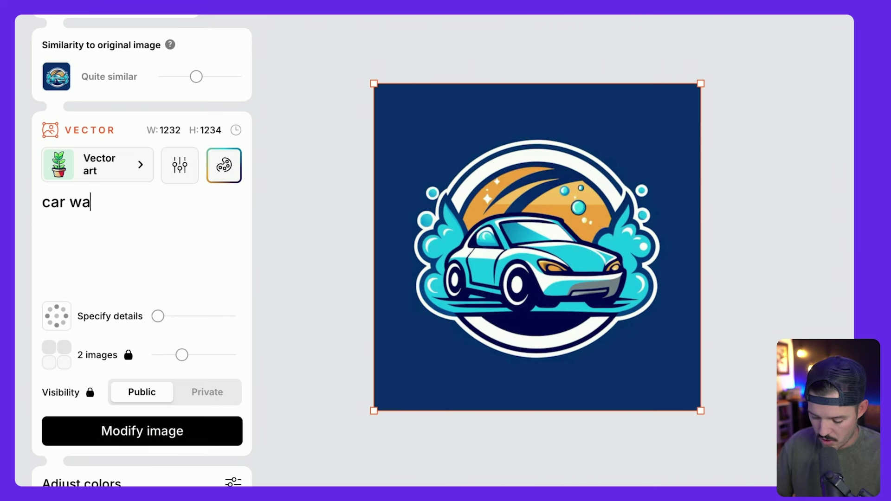
type("sh logo incl")
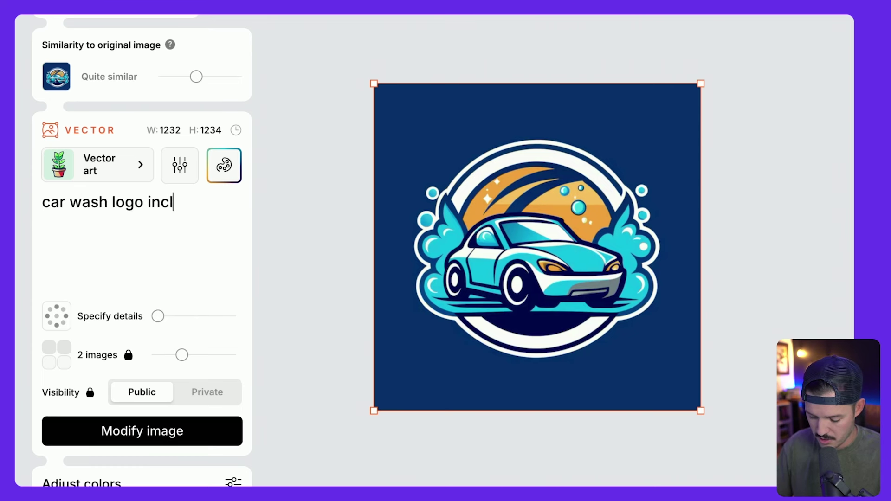
type("uding water, a happy car, and")
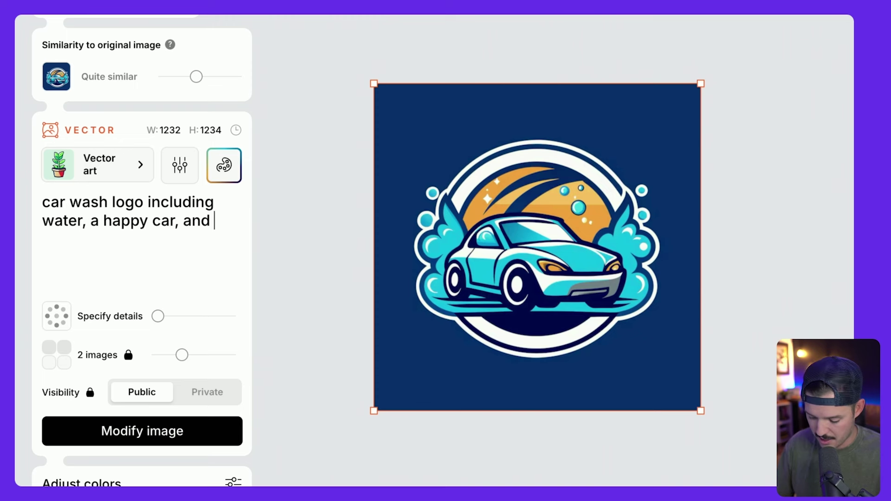
type("bubbles")
left_click(185, 436)
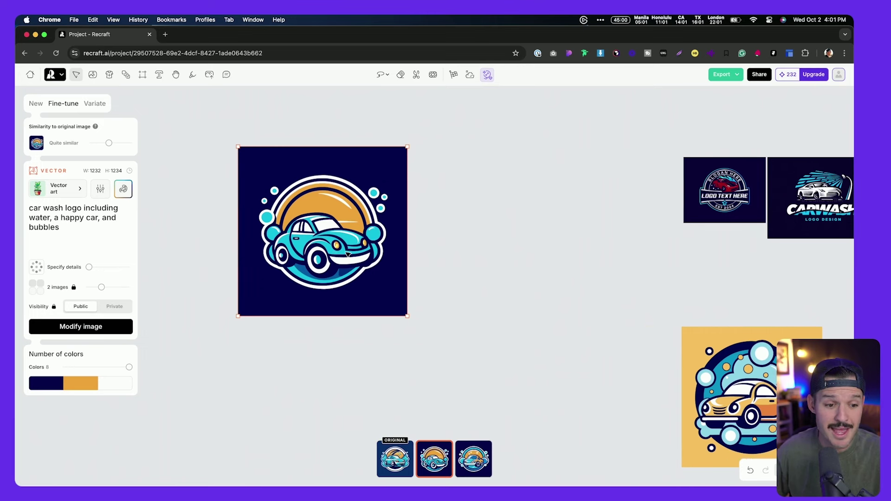
Compare the generated variants, keep the second one, and move it up and left
left_click(485, 460)
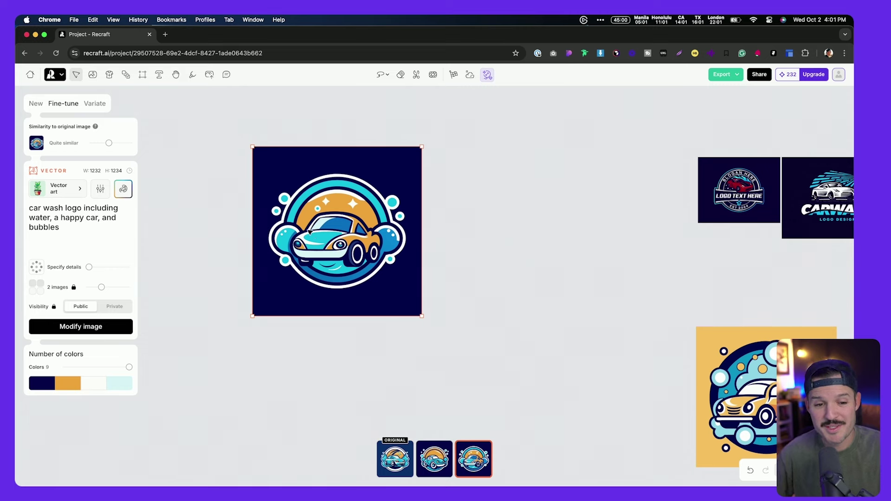
key("shift+2")
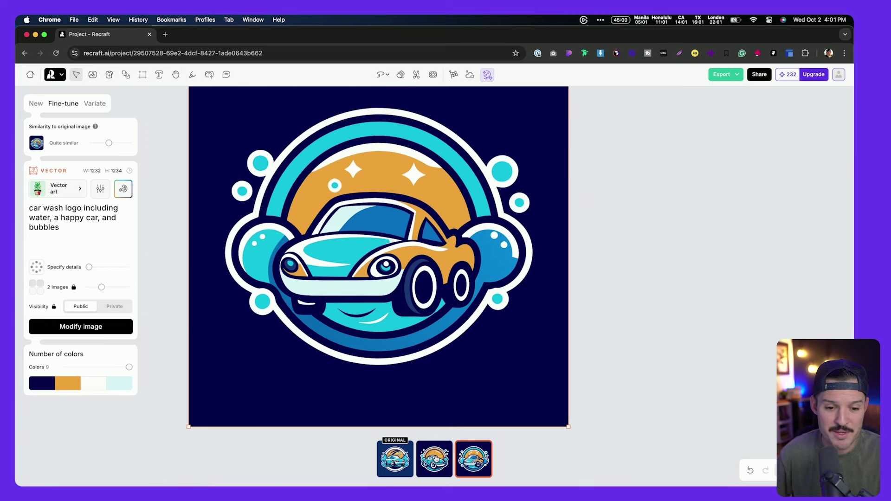
left_click(434, 459)
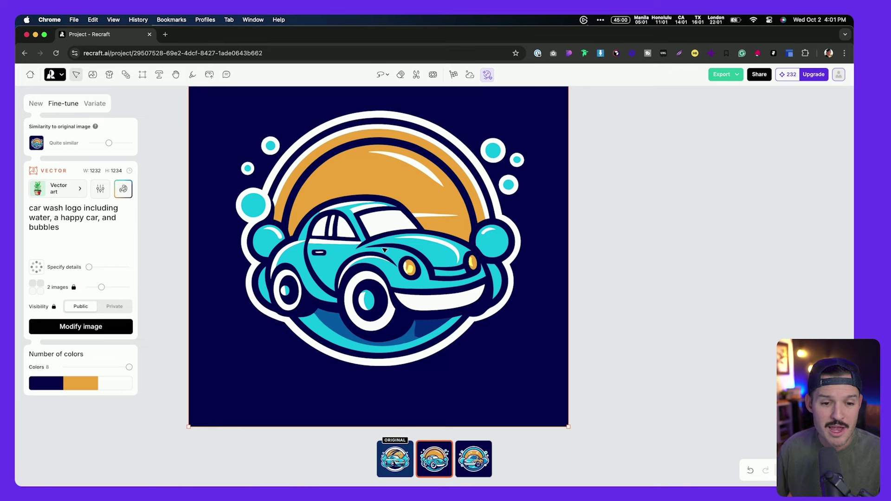
scroll(365, 230, "down", 5)
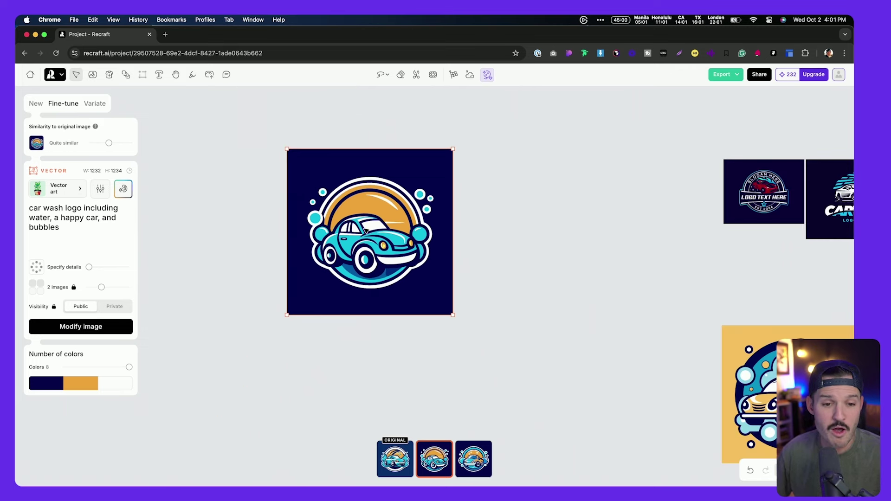
left_click(483, 193)
mouse_move(357, 213)
left_mouse_down()
mouse_move(333, 213)
mouse_move(350, 202)
left_mouse_up()
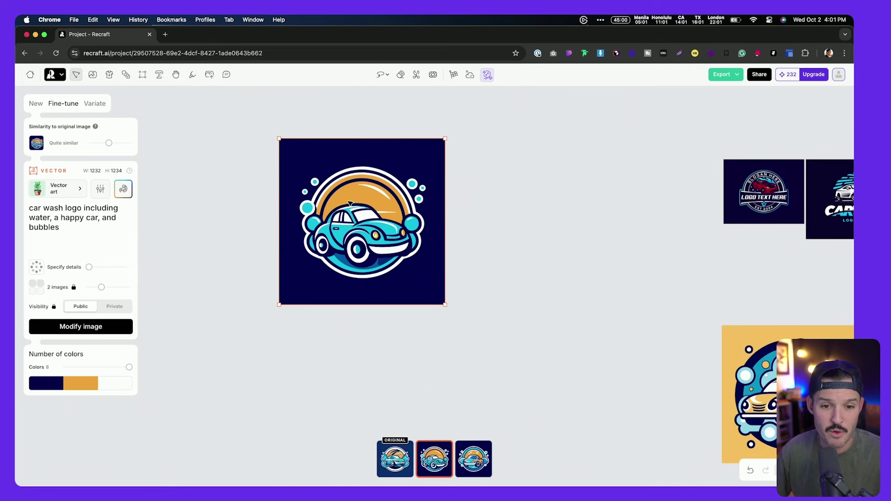
scroll(299, 179, "up", 5)
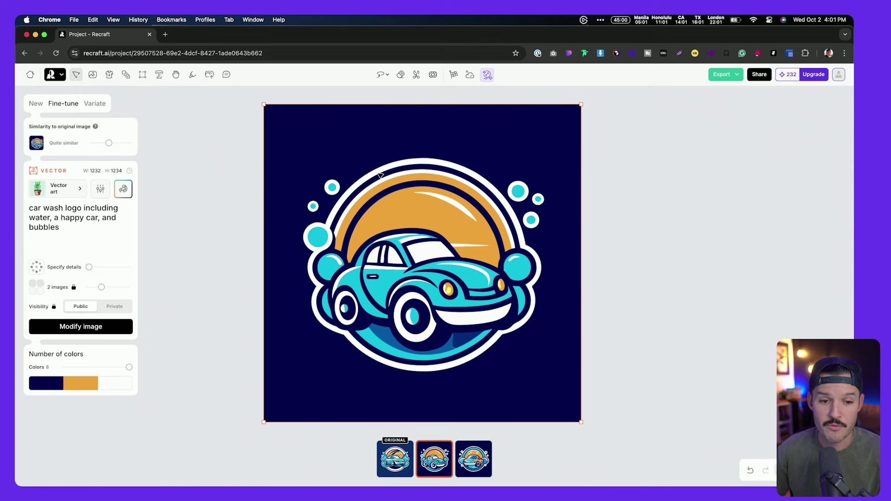
Duplicate the logo, shift the copy up-left, and set Similarity to Moderately similar
scroll(370, 179, "down", 8)
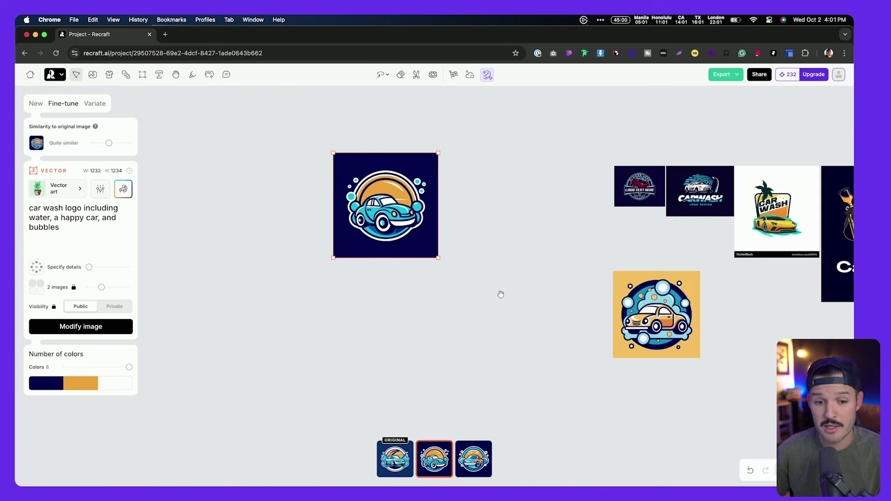
scroll(501, 294, "right", 3)
key("super+d")
scroll(475, 356, "down", 4)
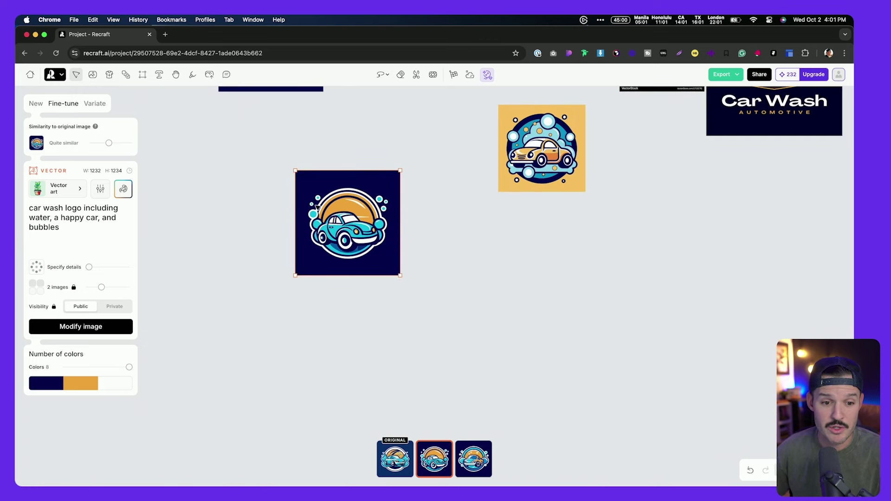
left_click_drag(316, 207, 295, 200)
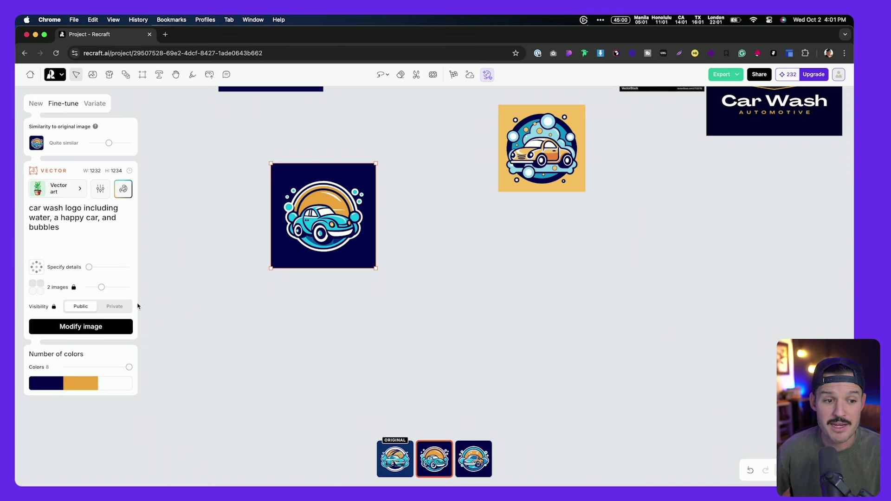
left_click_drag(105, 144, 102, 144)
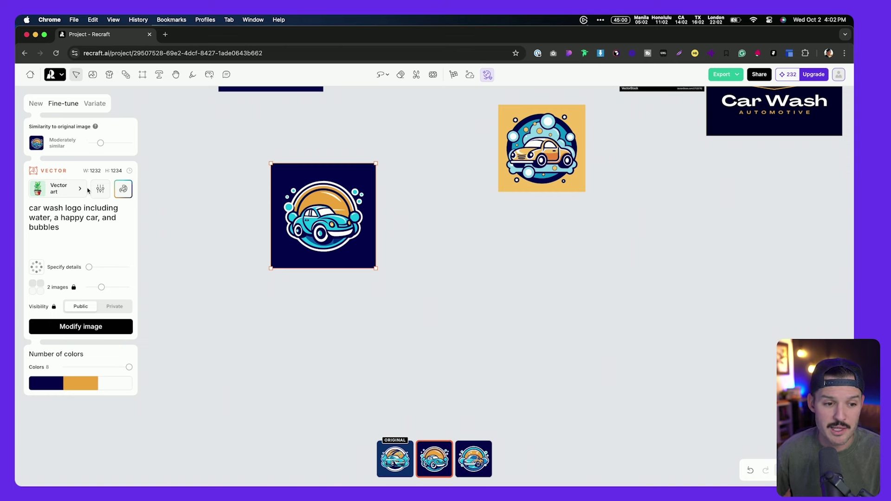
Generate a moderately similar variation of the duplicated car-wash logo
left_click(81, 328)
scroll(328, 218, "up", 4)
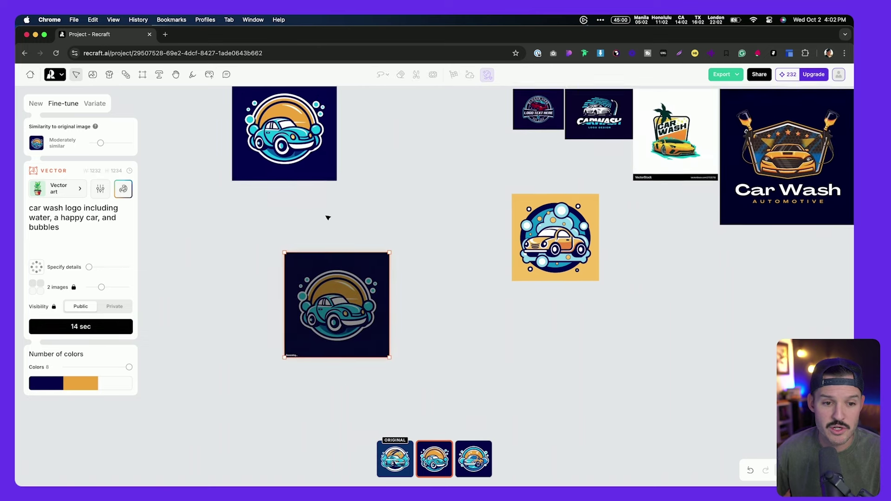
scroll(328, 218, "up", 3)
scroll(291, 177, "up", 5)
Move the logo copy beside the original and remove its background
left_click_drag(308, 217, 508, 217)
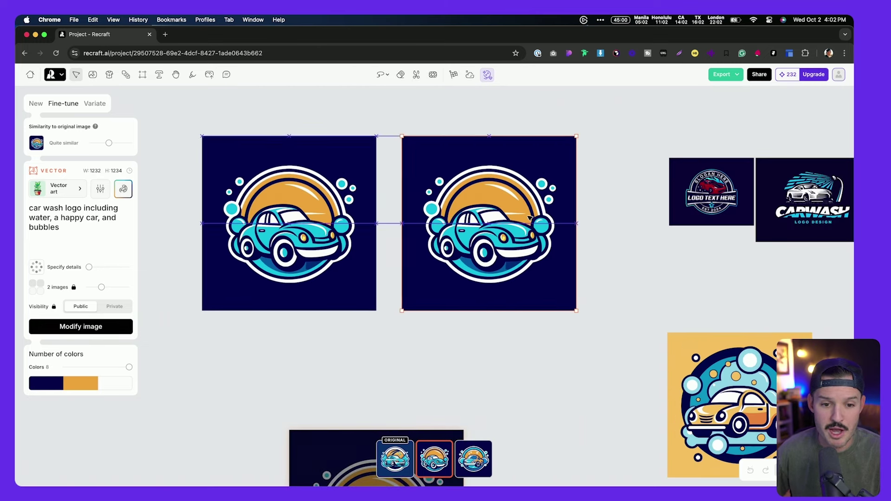
right_click(475, 170)
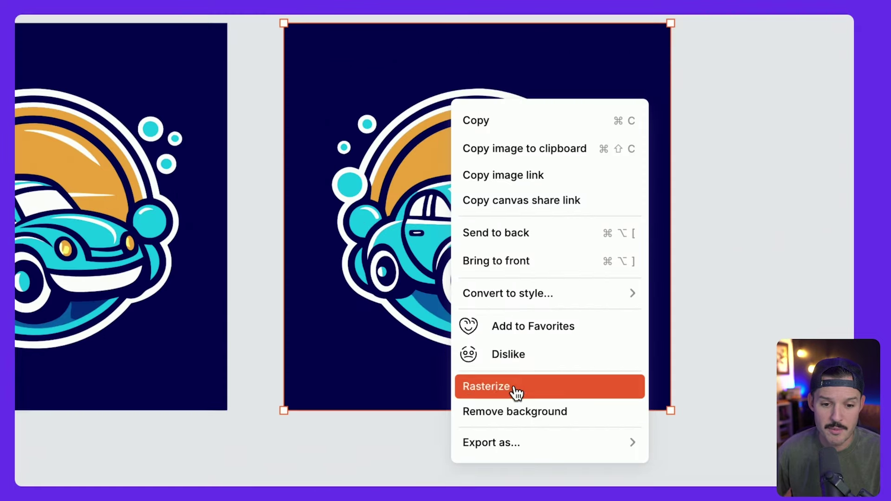
left_click(534, 412)
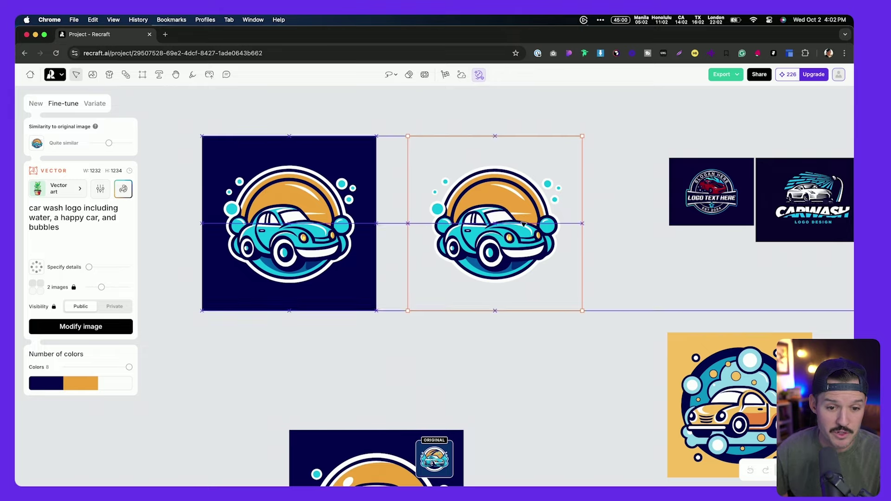
scroll(468, 184, "up", 3)
scroll(488, 223, "down", 6)
scroll(486, 219, "up", 4)
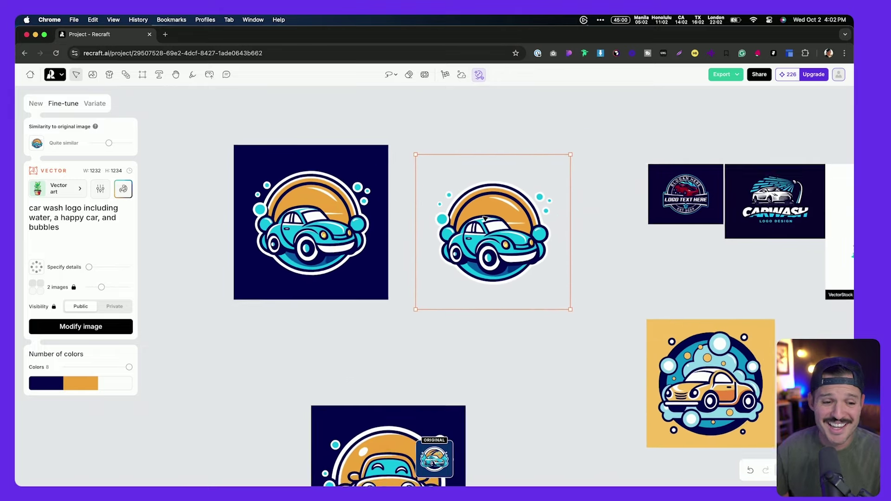
scroll(483, 217, "down", 2)
scroll(455, 378, "down", 3)
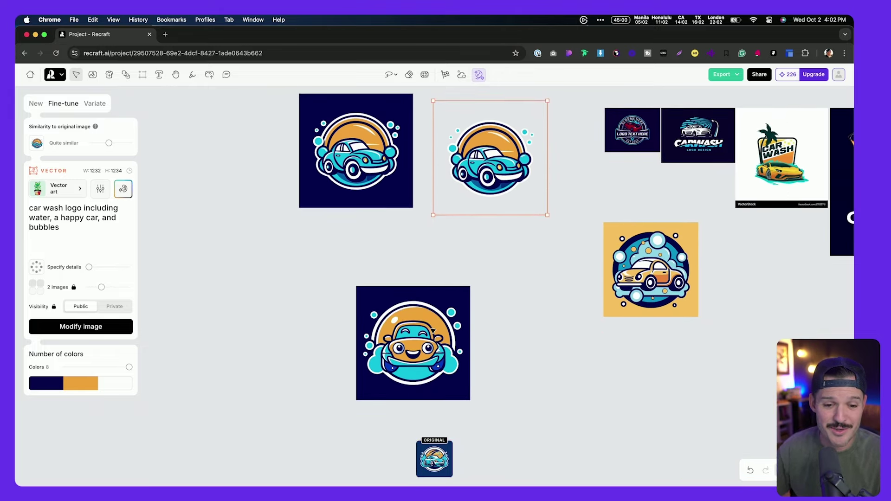
left_click(429, 329)
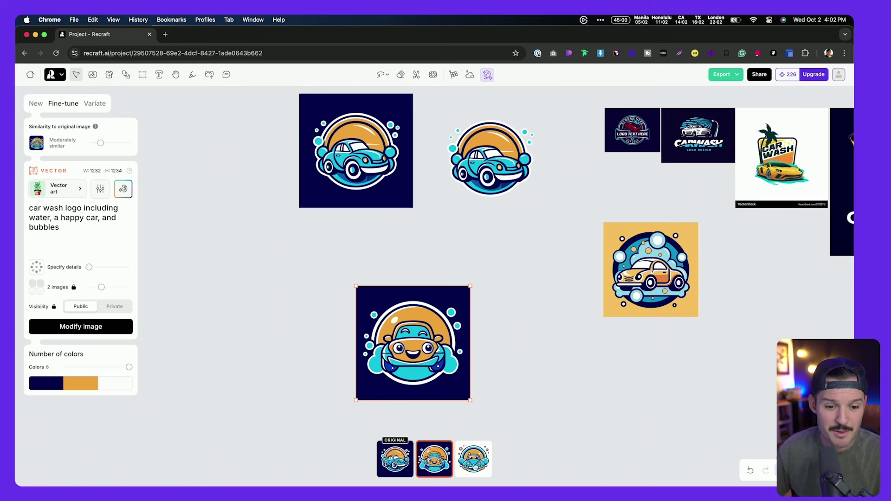
scroll(409, 351, "up", 5)
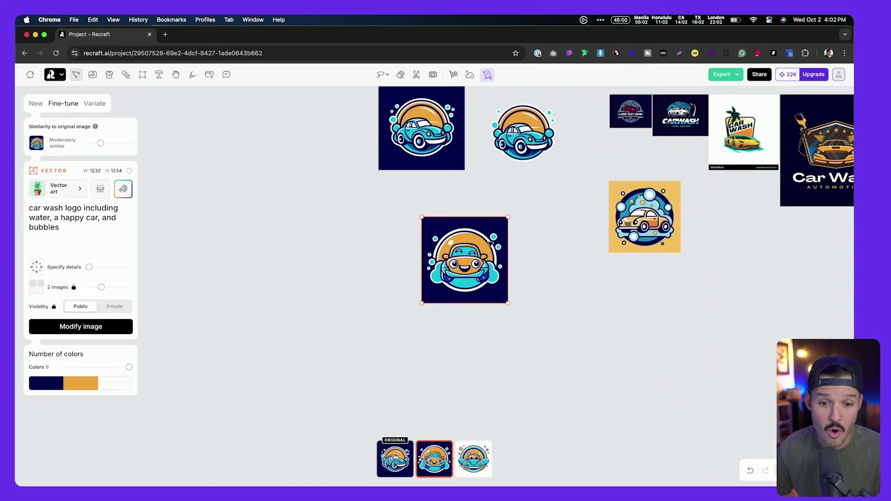
scroll(495, 237, "up", 2)
scroll(495, 237, "right", 2)
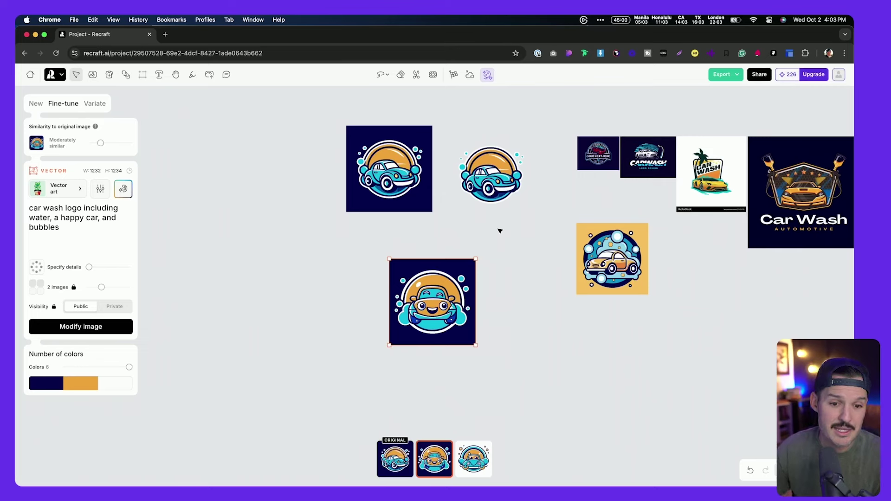
Create a 'white t-shirt' mockup in an empty canvas area beside the emblem
left_click(506, 187)
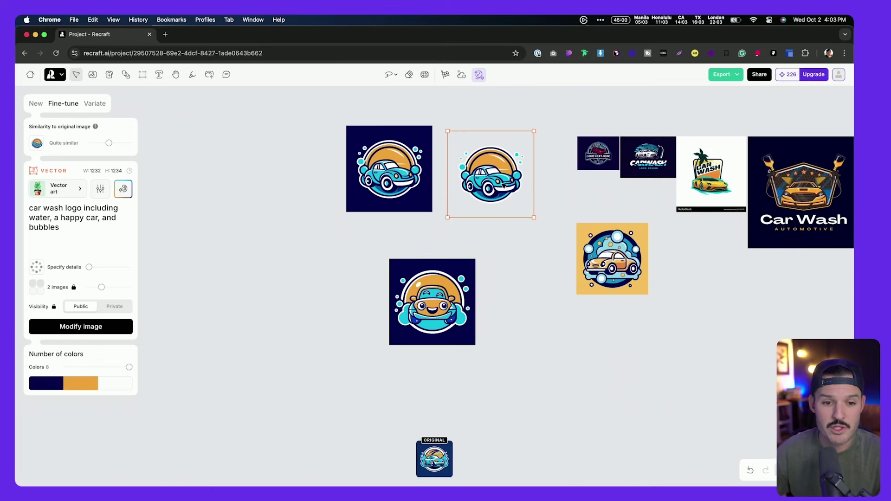
left_click(267, 191)
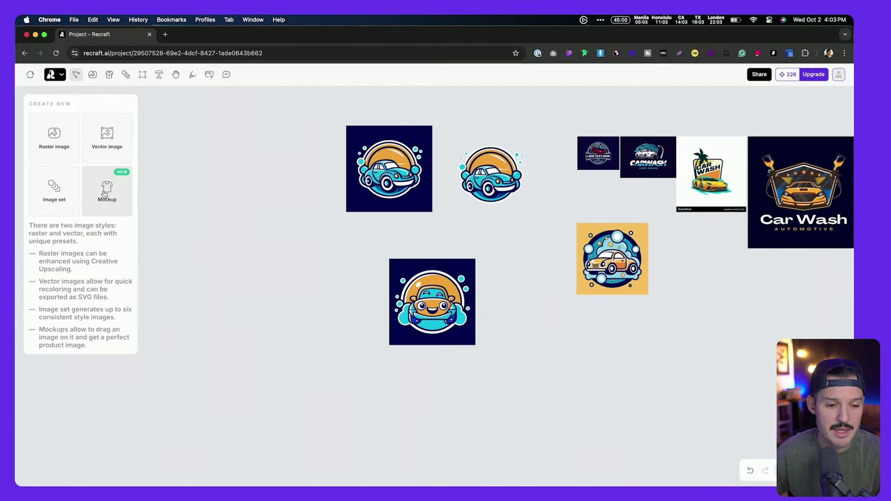
left_click(199, 195)
left_click_drag(449, 293, 274, 277)
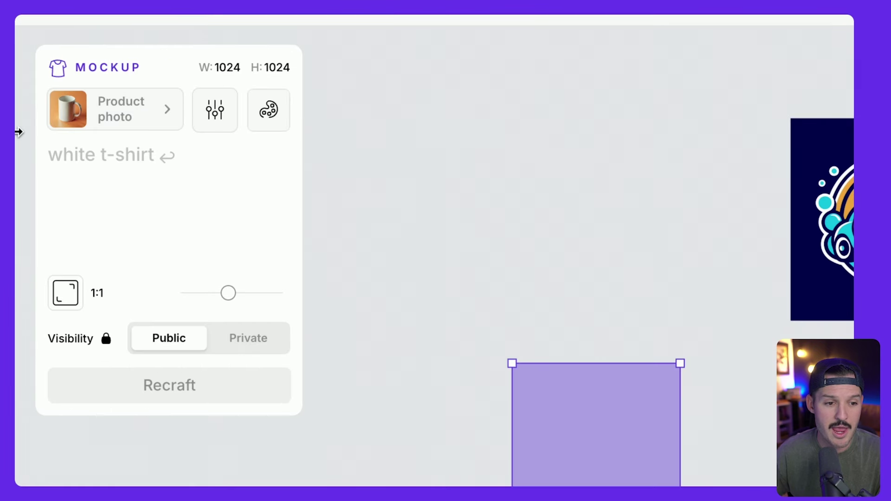
scroll(513, 285, "down", 5)
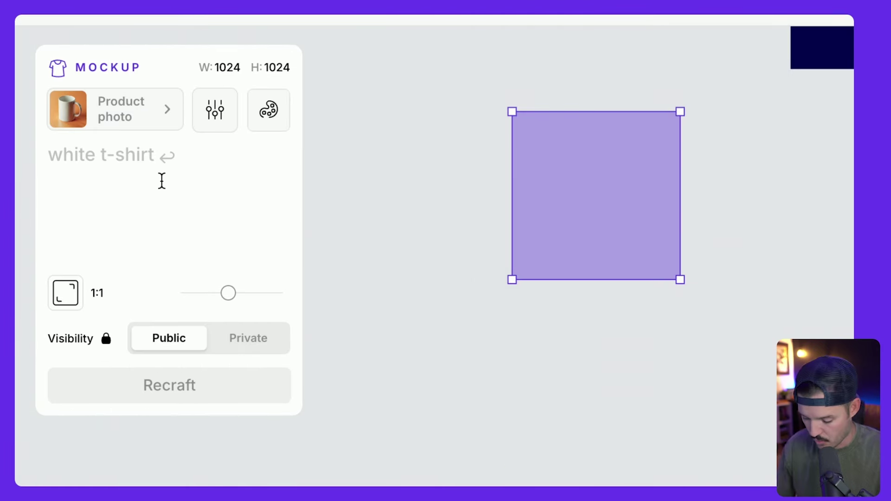
type("white t-shirt")
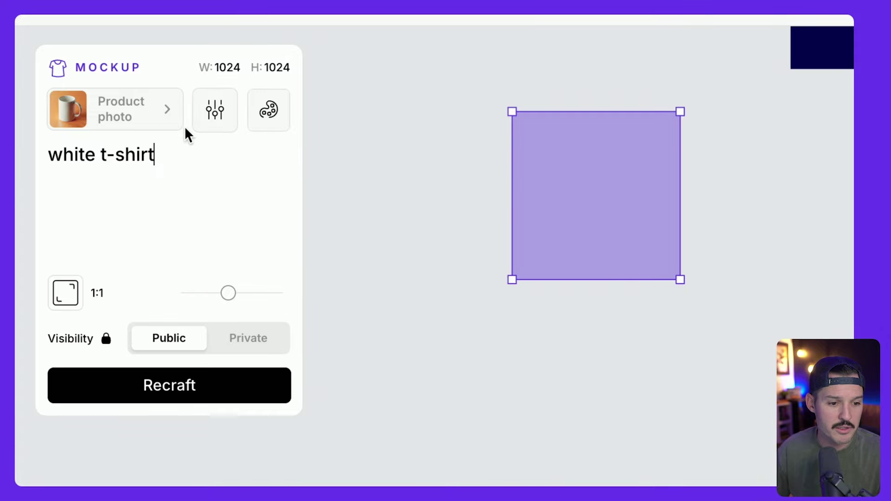
left_click(199, 384)
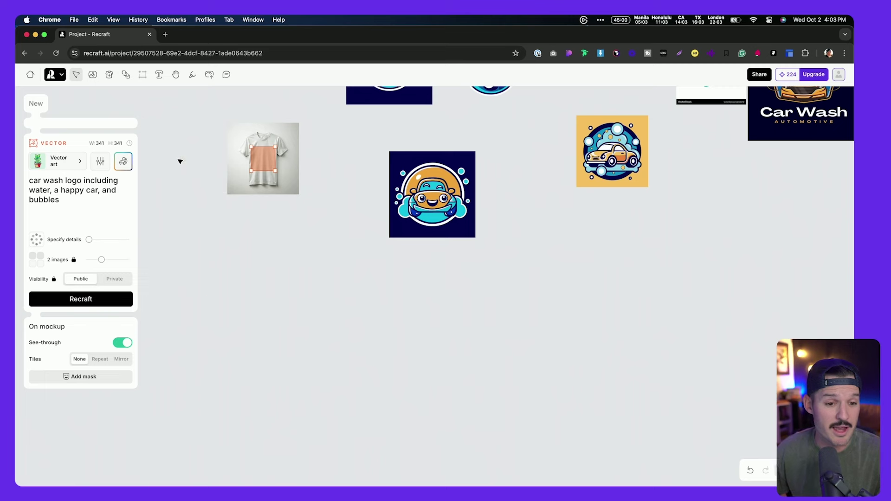
Generate a 'white tote bag' mockup below the t-shirt
left_click(190, 167)
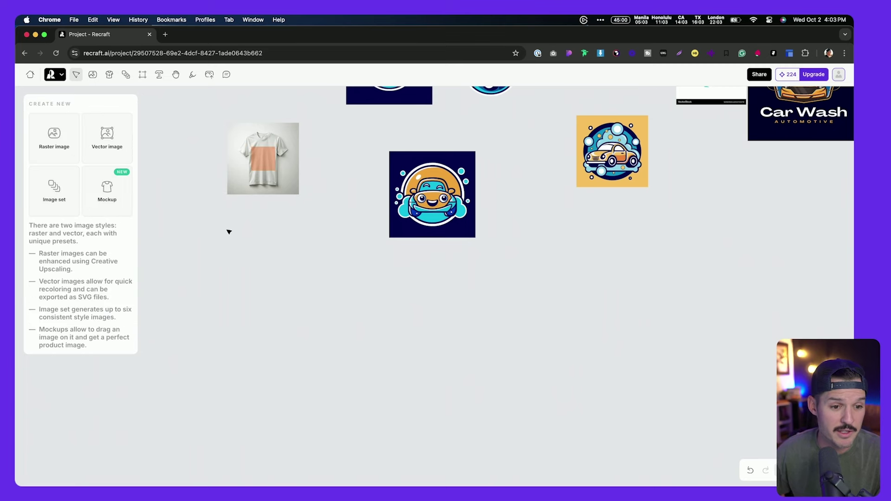
left_click(113, 196)
left_click(263, 238)
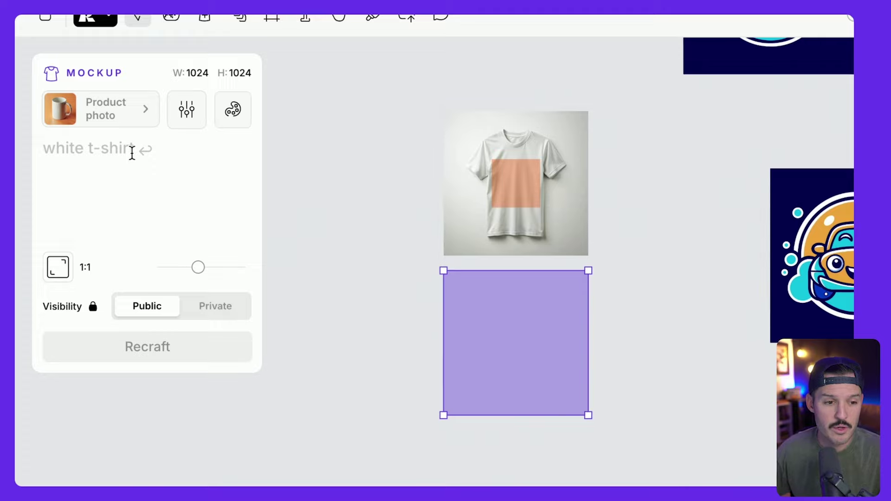
left_click(73, 143)
type("white tote bag")
key("Return")
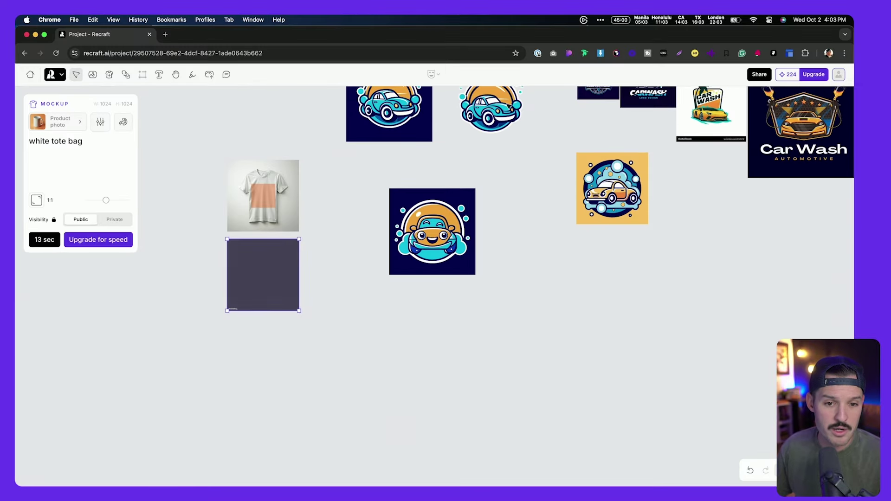
Move the car logo onto the t-shirt mockup, shrinking it to about 750 wide
left_click(492, 109)
left_click_drag(491, 109, 228, 147)
scroll(213, 134, "up", 5)
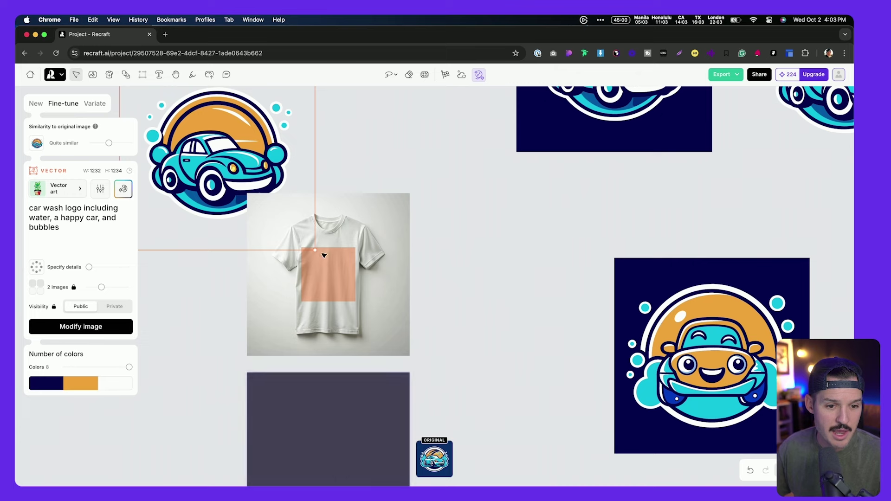
left_click(229, 147)
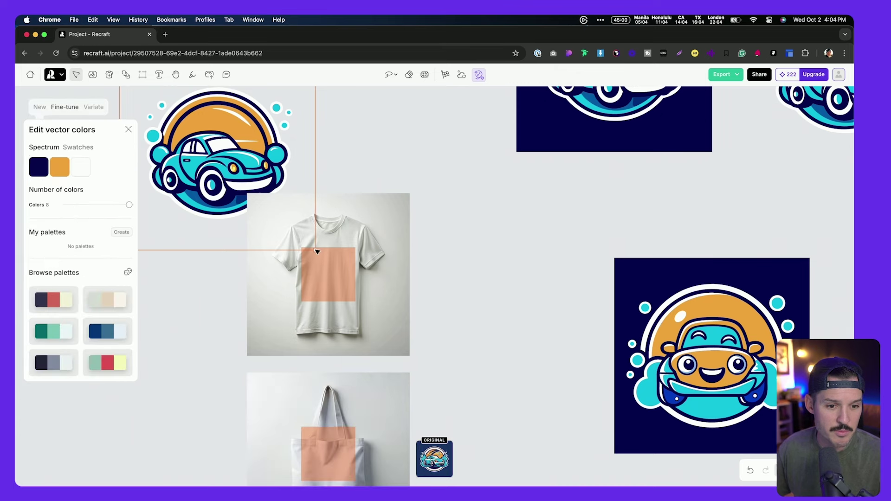
left_click(317, 252)
left_click(299, 177)
scroll(286, 177, "up", 3)
scroll(286, 177, "left", 4)
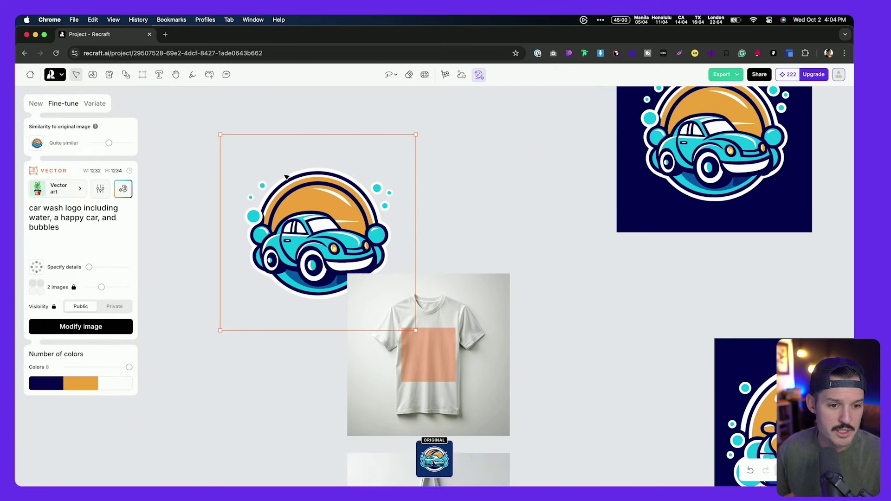
left_click_drag(287, 177, 239, 150)
left_click_drag(370, 107, 288, 203)
left_click_drag(231, 243, 431, 355)
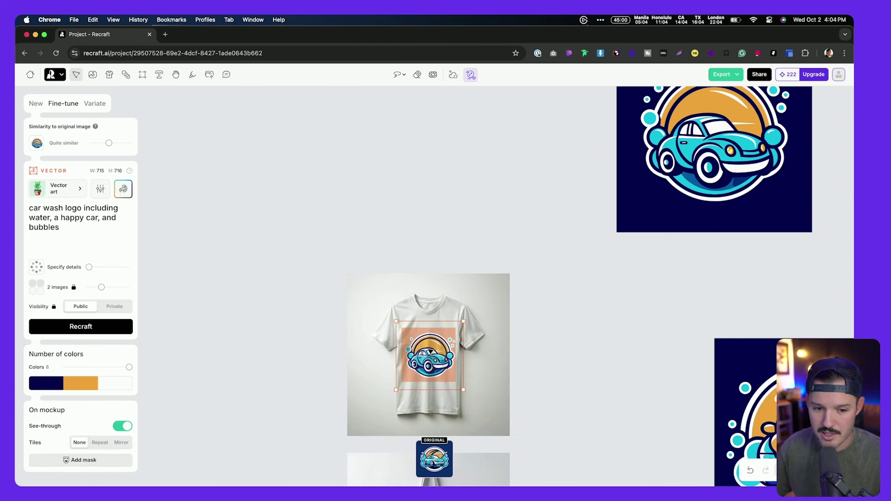
Delete the peach placeholder square from the t-shirt
scroll(437, 348, "up", 3)
left_click_drag(525, 348, 441, 348)
left_click(442, 348)
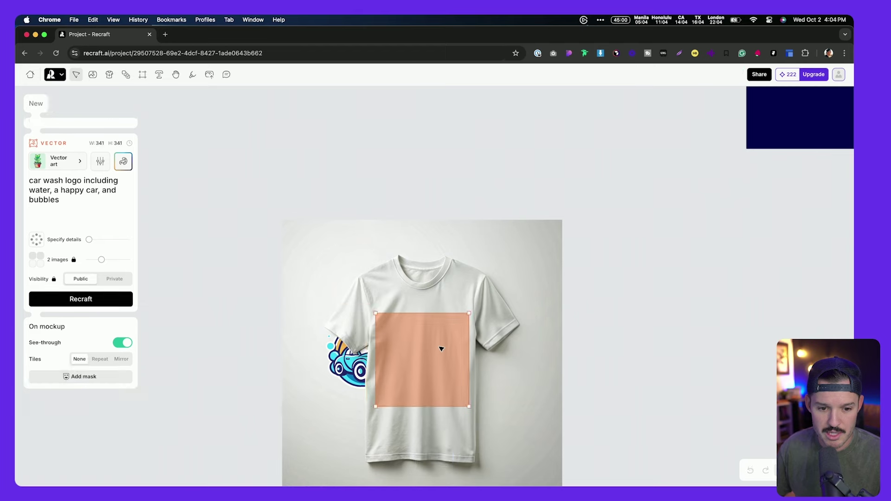
key("Delete")
Shrink the logo to 231×231 and position it on the shirt's chest
left_click(343, 371)
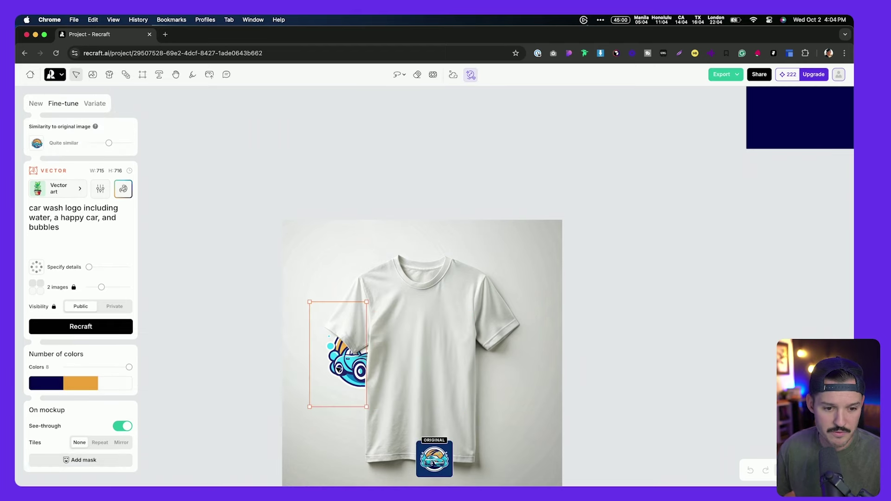
left_click_drag(344, 371, 395, 363)
scroll(397, 362, "up", 5)
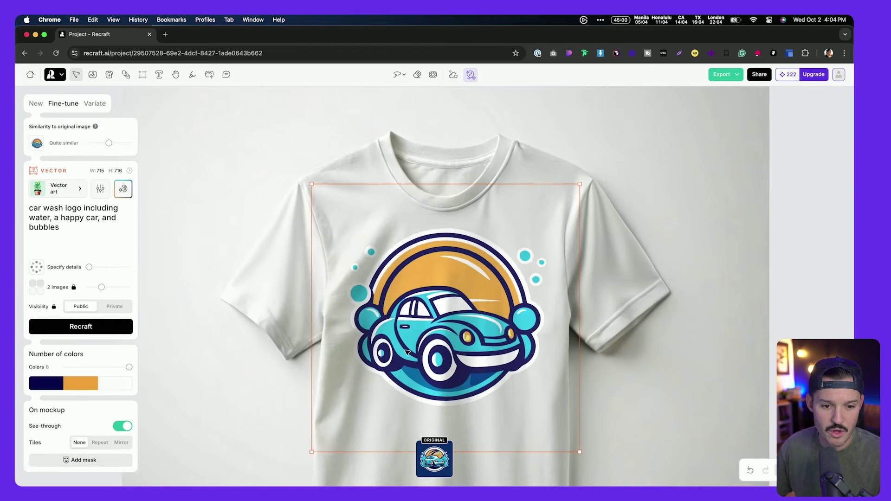
left_click_drag(404, 353, 441, 292)
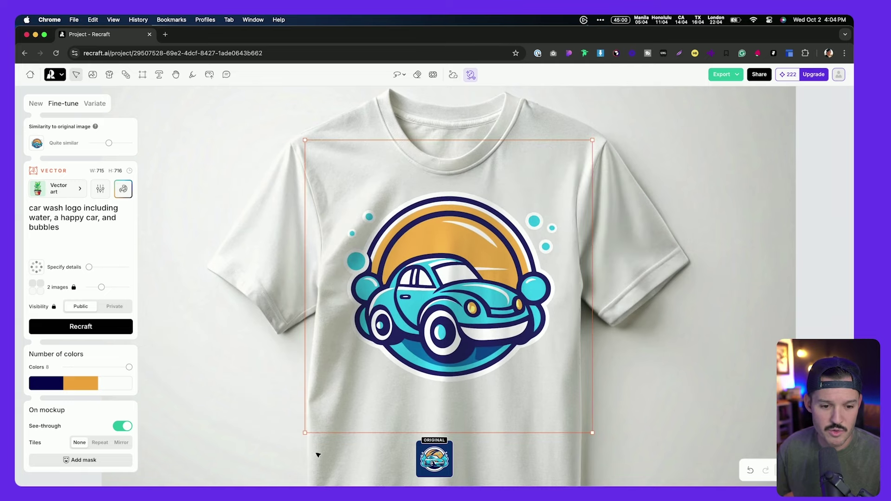
left_click_drag(304, 434, 501, 232)
left_click_drag(561, 186, 518, 232)
scroll(519, 246, "down", 5)
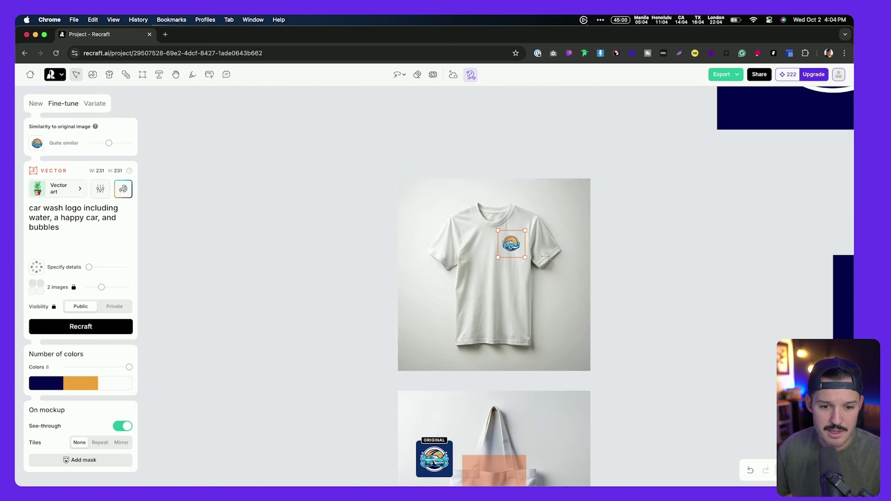
scroll(639, 243, "down", 3)
Move the logo onto the tote bag mockup and delete the bag's peach placeholder
left_click_drag(450, 168, 627, 389)
scroll(615, 260, "down", 4)
scroll(563, 288, "up", 2)
scroll(564, 288, "up", 1)
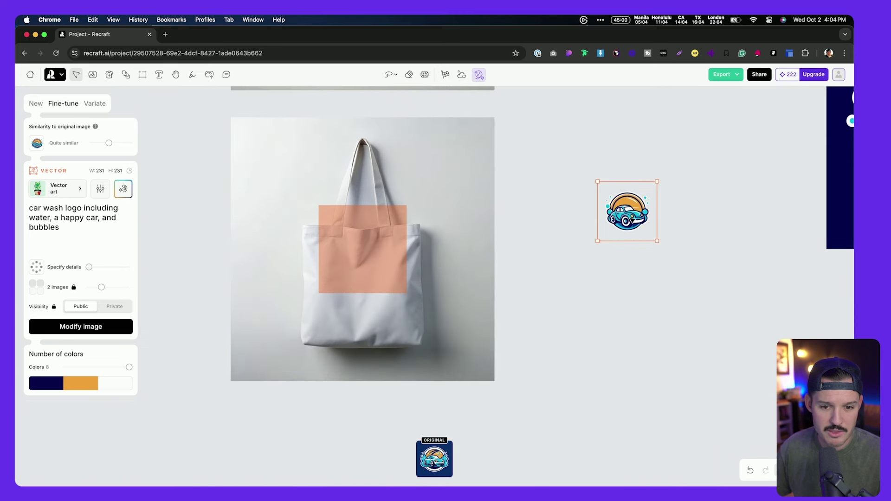
left_click_drag(627, 213, 381, 326)
left_click(387, 275)
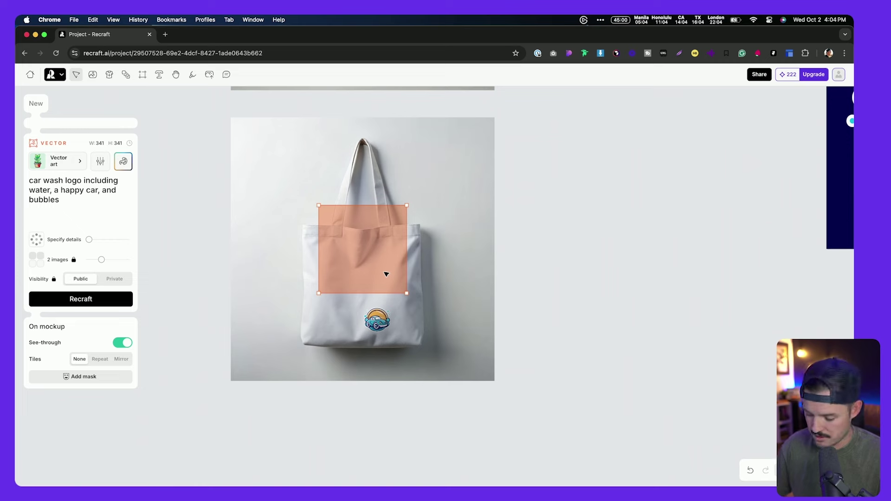
key("Delete")
Enlarge the logo to about 1035 px wide and center it on the bag's front
left_click(380, 320)
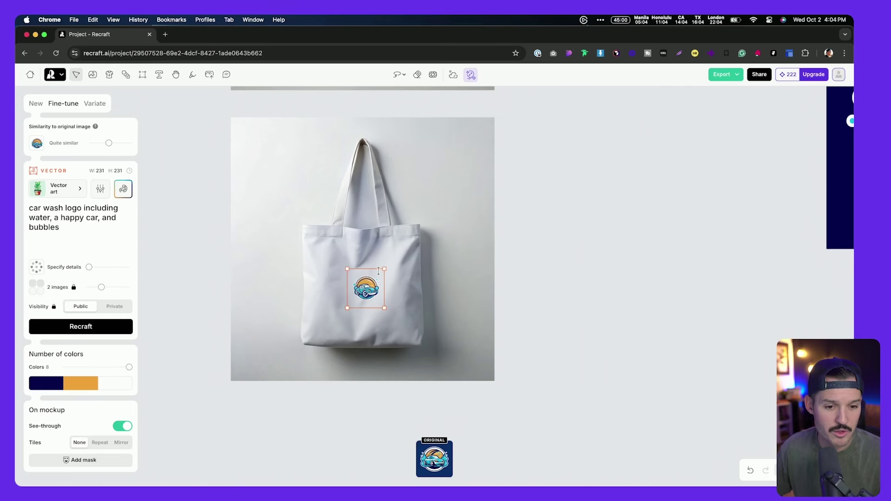
left_click_drag(384, 269, 514, 135)
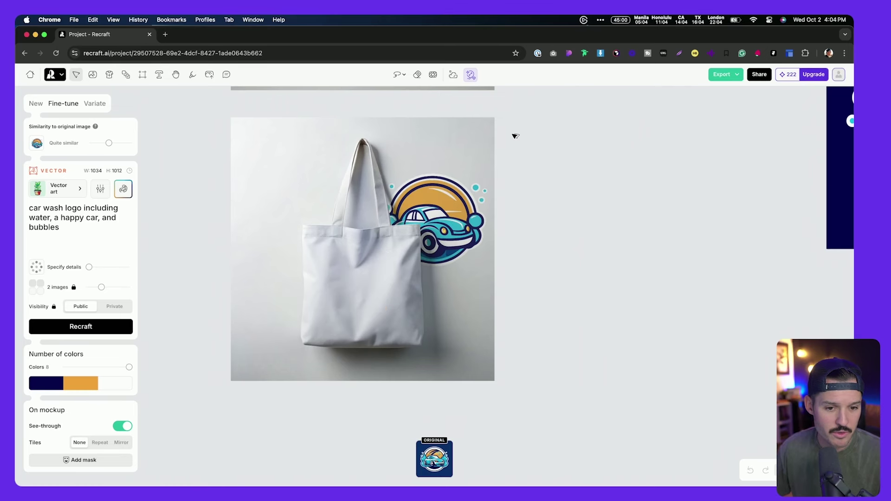
left_click_drag(459, 204, 387, 266)
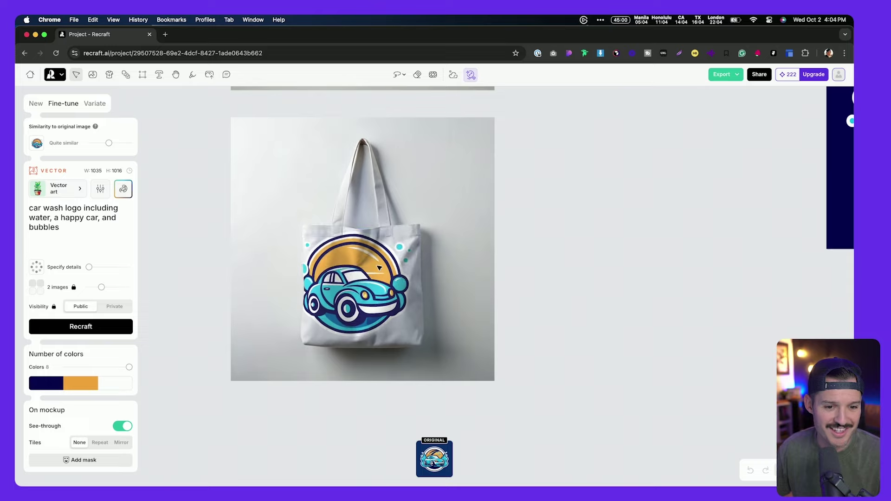
scroll(347, 277, "up", 3)
scroll(348, 278, "up", 5)
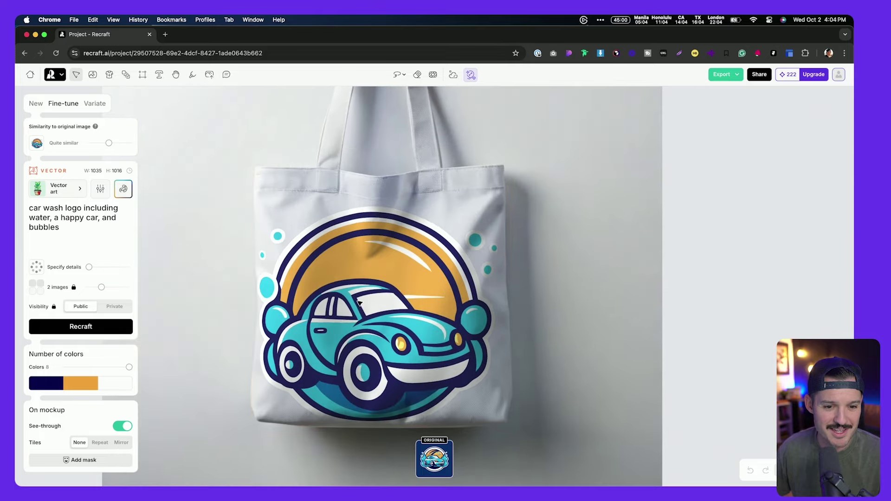
left_click_drag(370, 295, 366, 292)
scroll(367, 294, "down", 10)
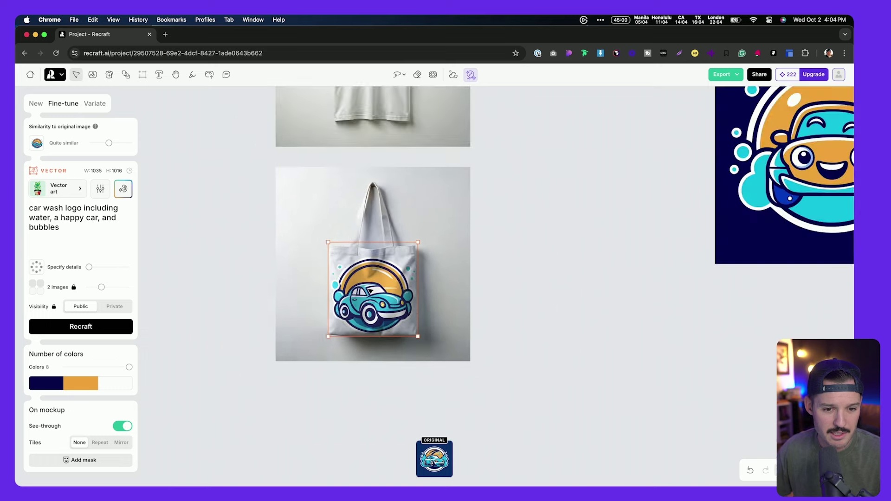
left_click(509, 187)
scroll(509, 188, "down", 5)
scroll(504, 255, "up", 4)
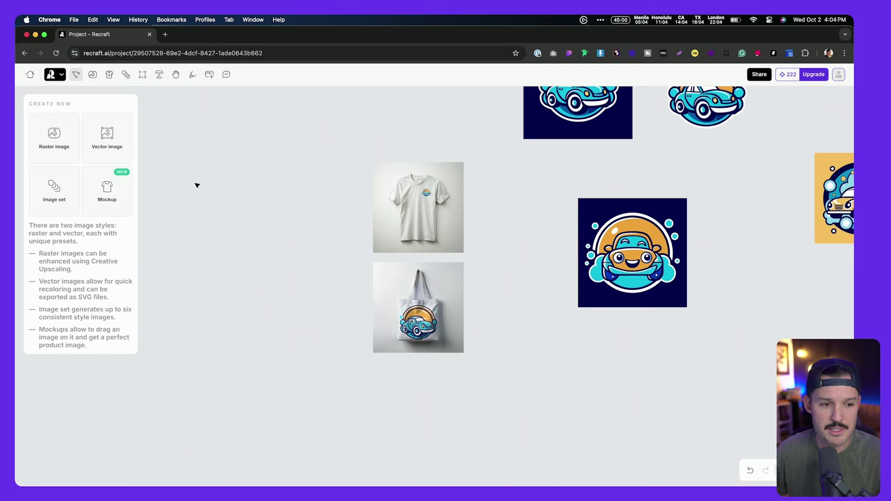
Generate a 'white business card' mockup on empty canvas and delete its placeholder design
left_click(117, 191)
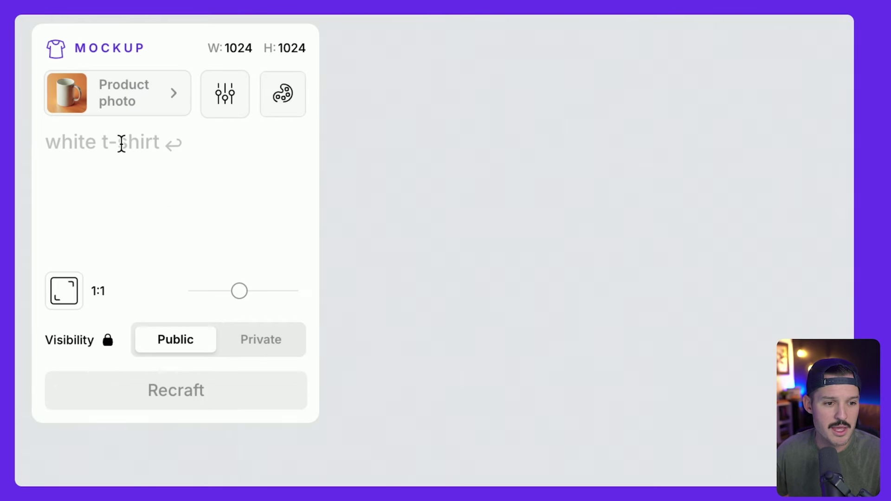
type("whi")
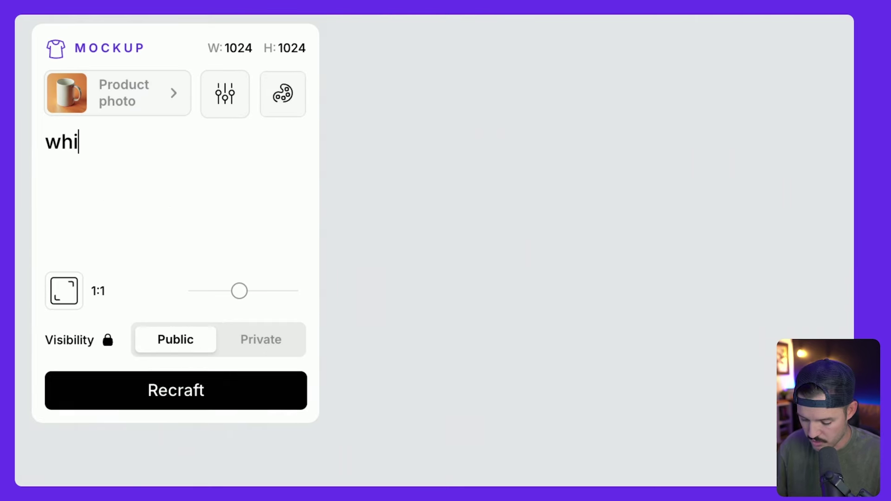
type("te business card")
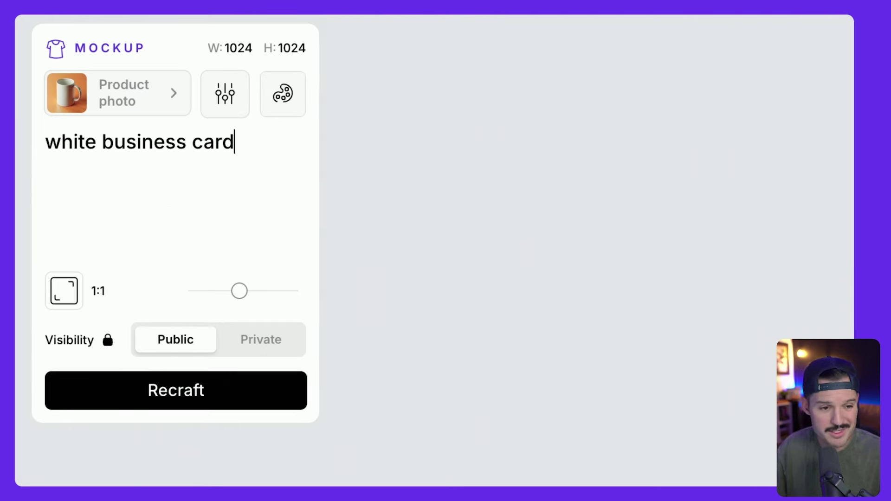
left_click(203, 385)
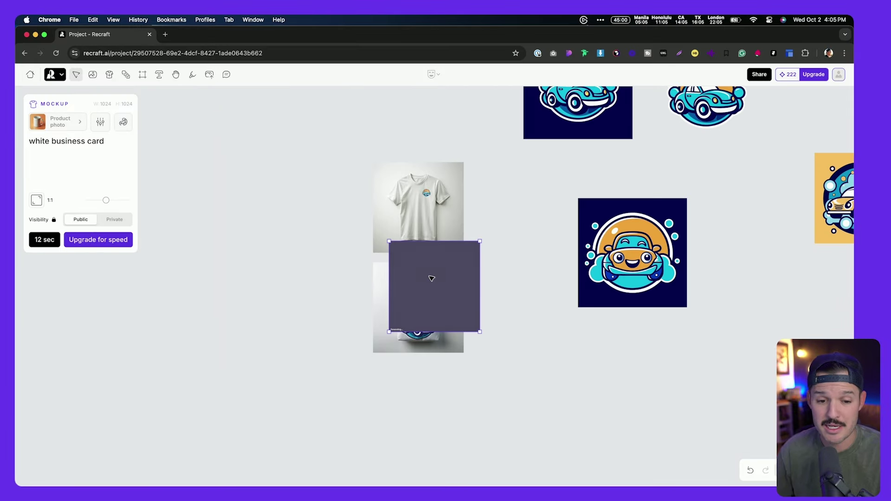
scroll(432, 278, "up", 5)
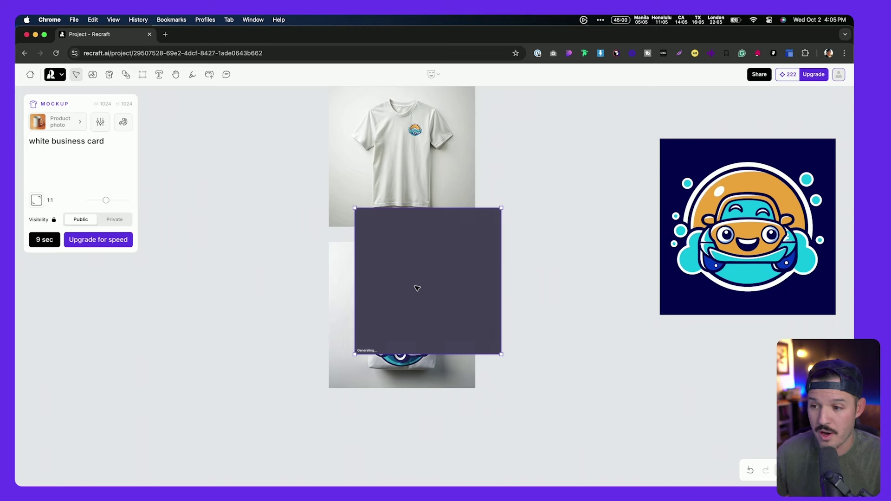
left_click_drag(480, 251, 299, 222)
left_click(225, 258)
key("Delete")
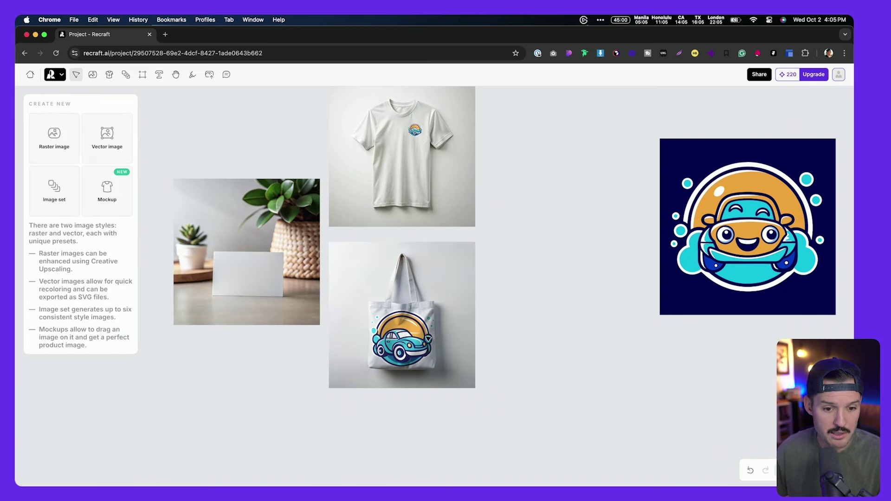
Try placing and shrinking a copy of the tote bag's car design on the card
left_click(418, 342)
left_click_drag(408, 334, 188, 239)
scroll(189, 239, "up", 3)
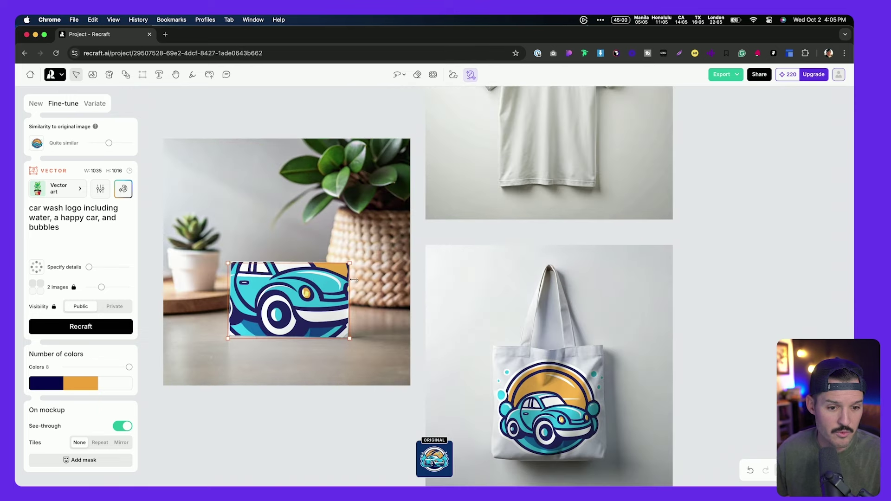
key("super+z")
left_click(673, 274)
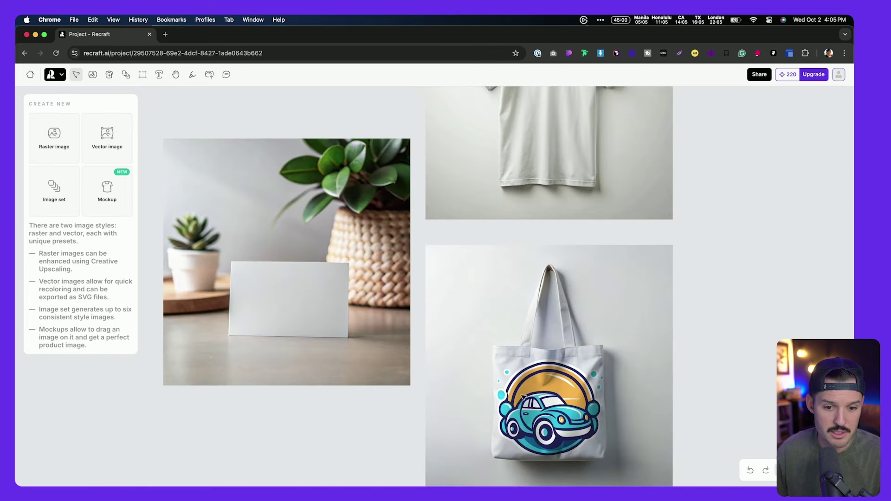
left_click_drag(547, 404, 280, 437)
left_click_drag(397, 318, 329, 382)
key("Escape")
Put the car logo on the card's left side, shrunk to about 301×278
left_click(260, 412)
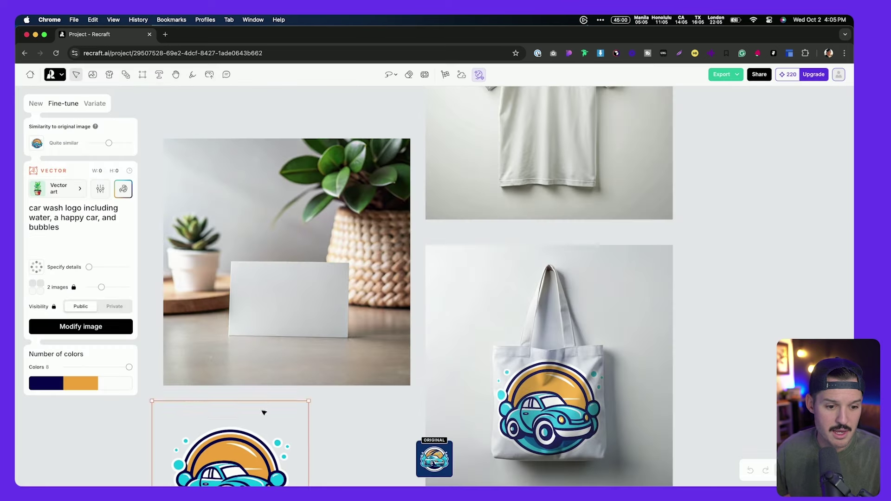
left_click_drag(261, 412, 301, 280)
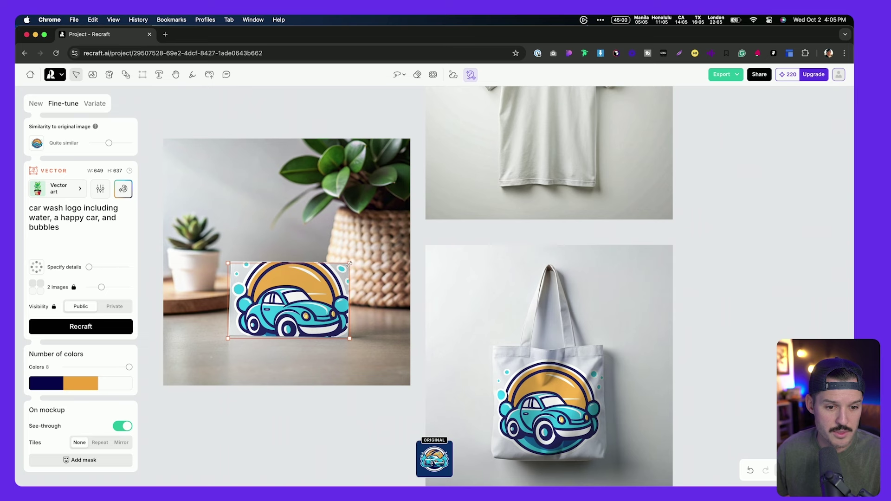
left_click_drag(349, 264, 280, 298)
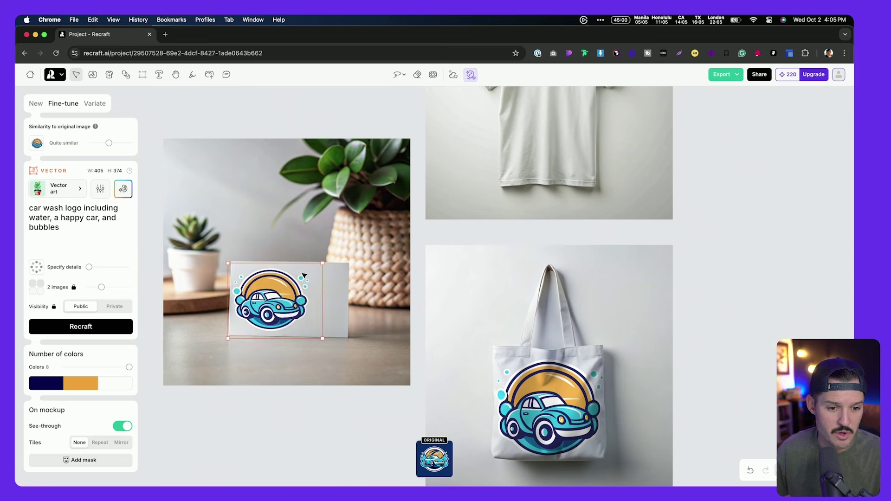
left_click_drag(324, 264, 273, 293)
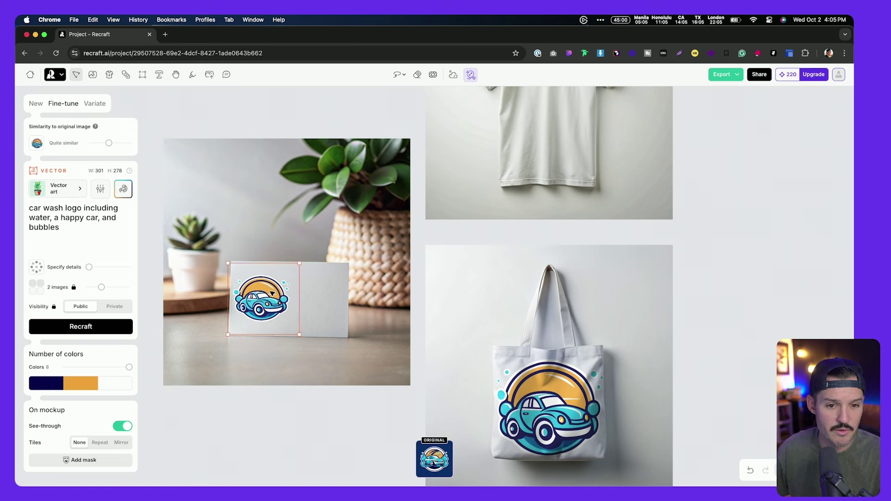
left_click(160, 75)
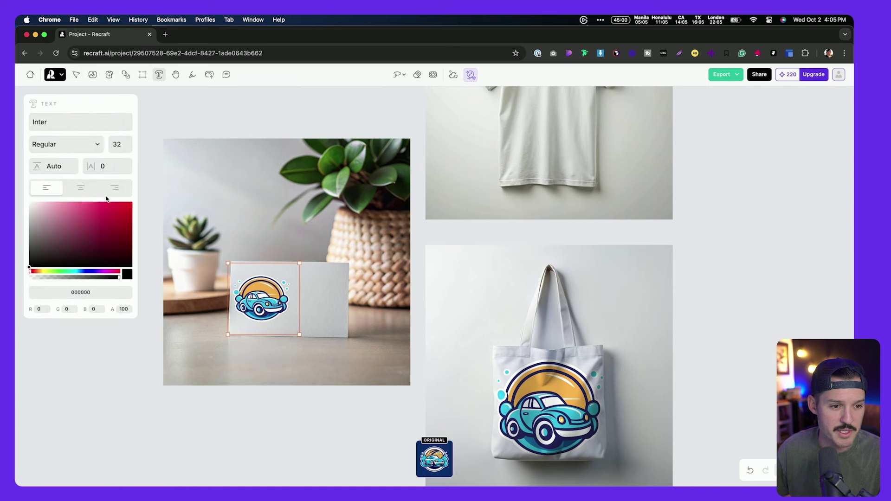
Add the owner's name, 'Owner Operator' title and a phone line beside the card logo
left_click(311, 290)
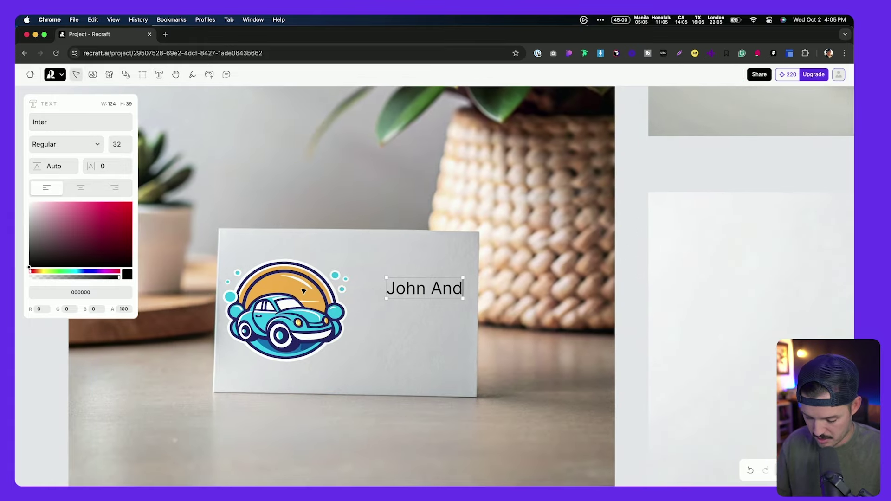
left_click(367, 248)
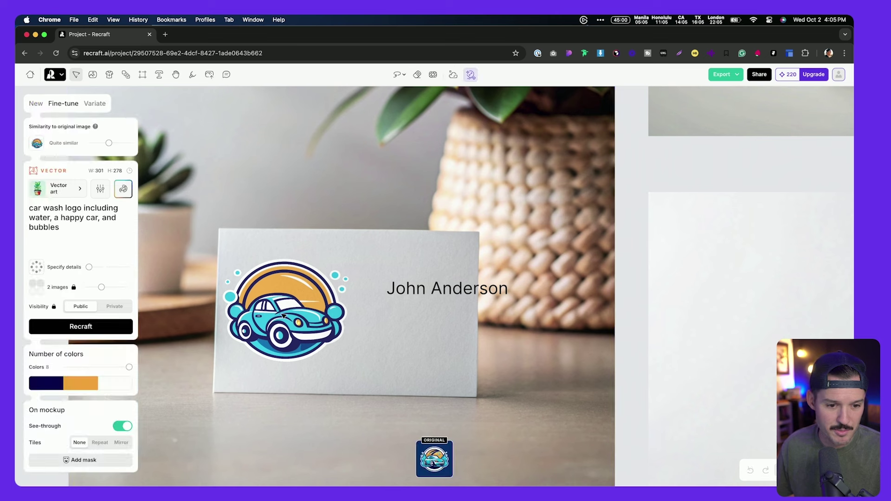
left_click_drag(369, 231, 339, 245)
left_click_drag(430, 292, 369, 318)
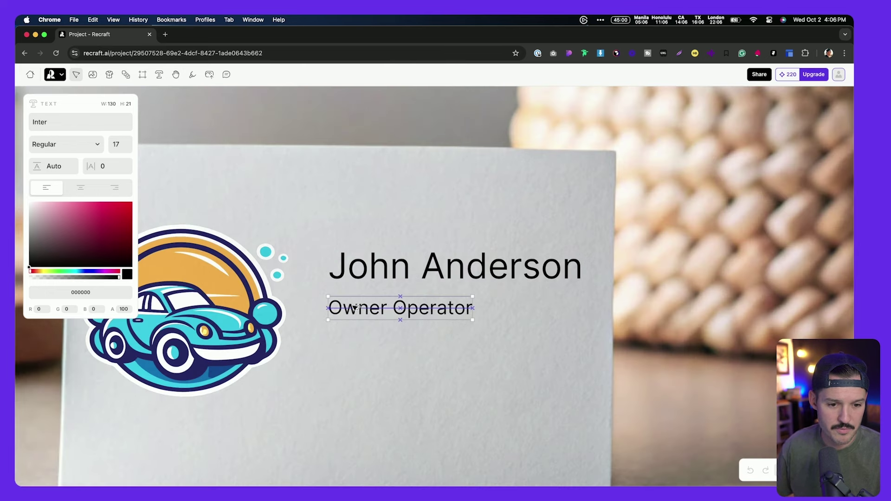
left_click_drag(355, 309, 354, 341)
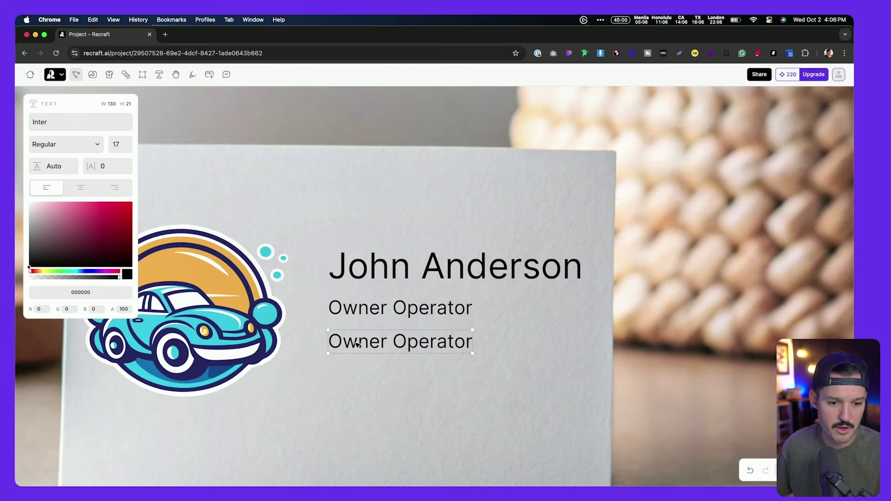
type("1 800 car wash")
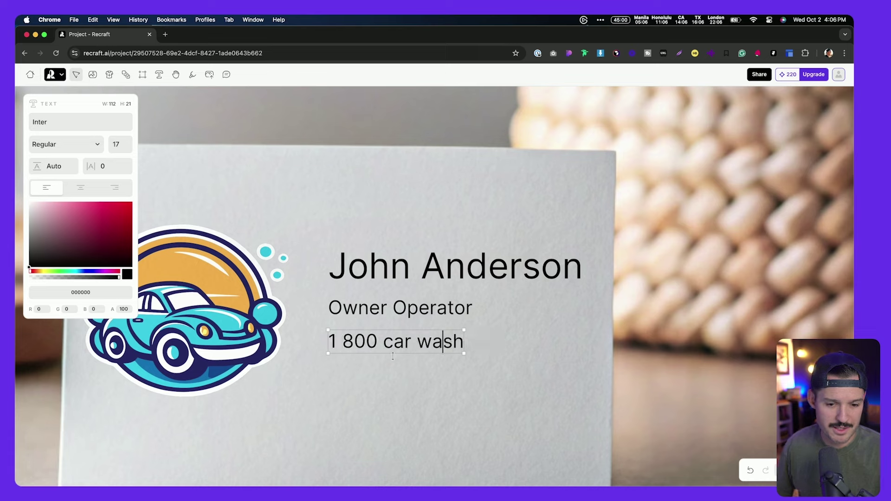
left_click(741, 274)
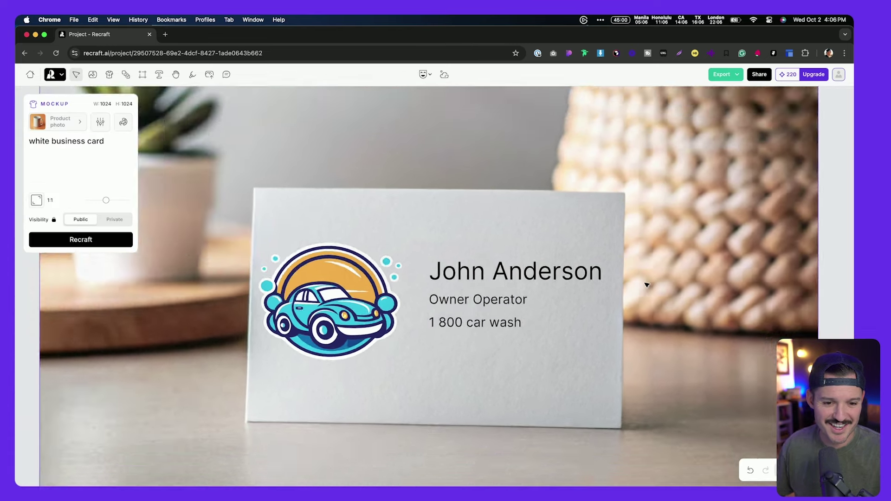
scroll(647, 285, "down", 5)
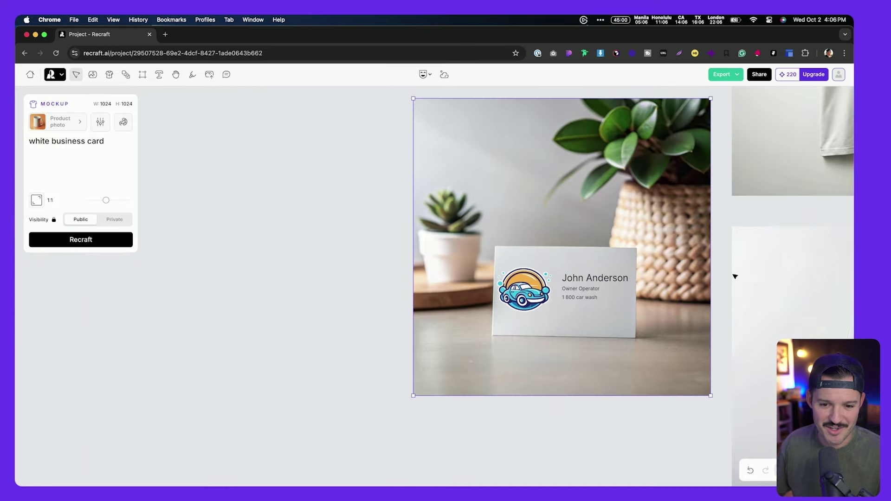
left_click(769, 274)
Export the three selected mockups as JPG
left_click_drag(769, 274, 472, 273)
scroll(472, 273, "down", 5)
left_click(333, 384)
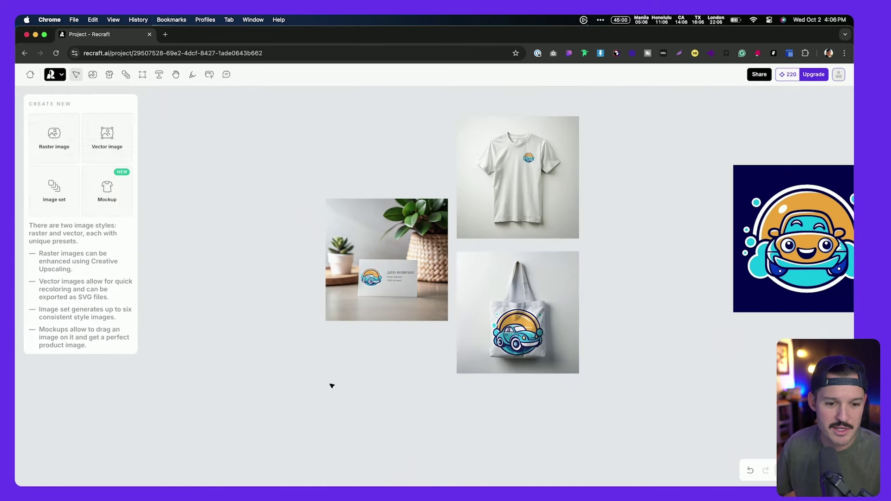
left_click_drag(296, 415, 592, 138)
left_click(739, 76)
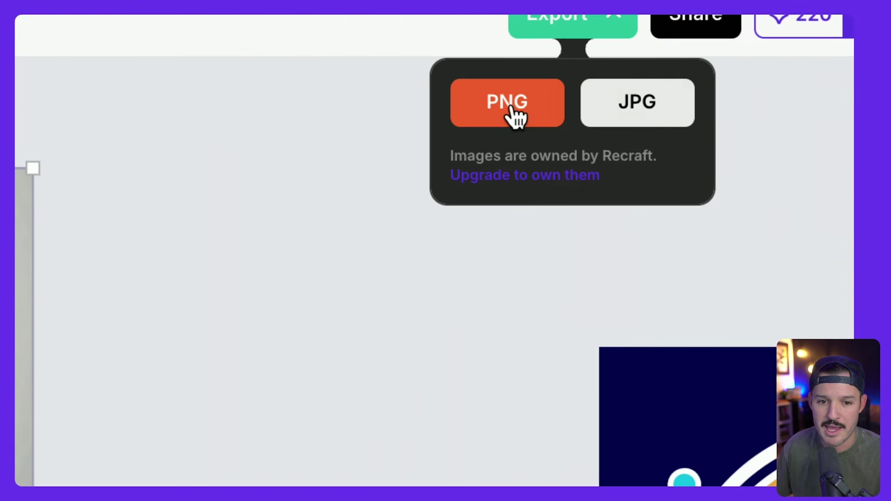
left_click(668, 113)
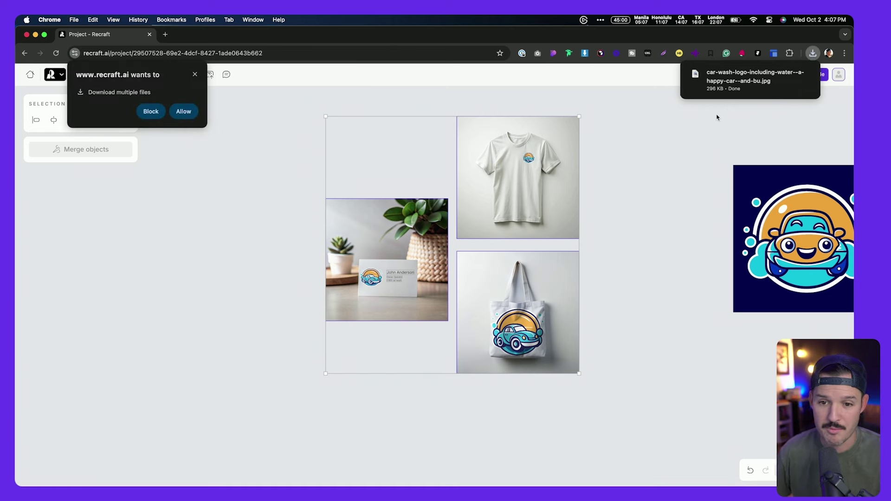
Export the light car-wash logo as an SVG file
scroll(639, 168, "down", 5)
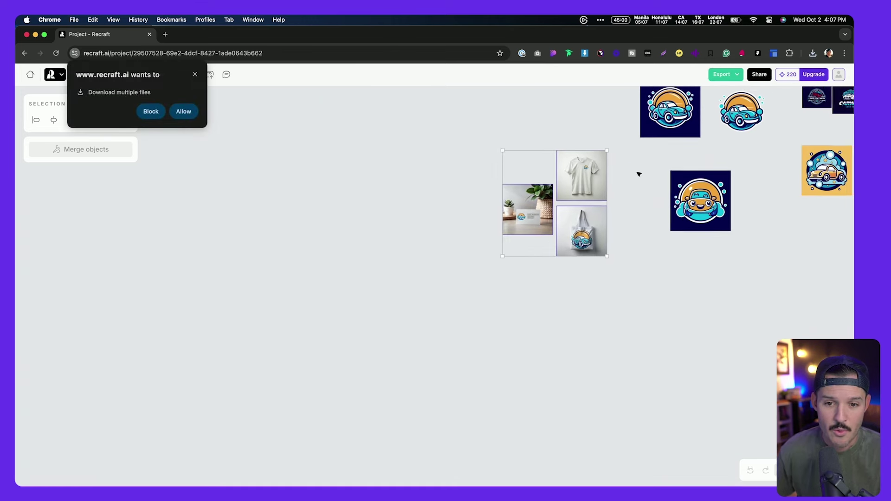
scroll(639, 171, "right", 5)
scroll(638, 171, "up", 2)
left_click(536, 201)
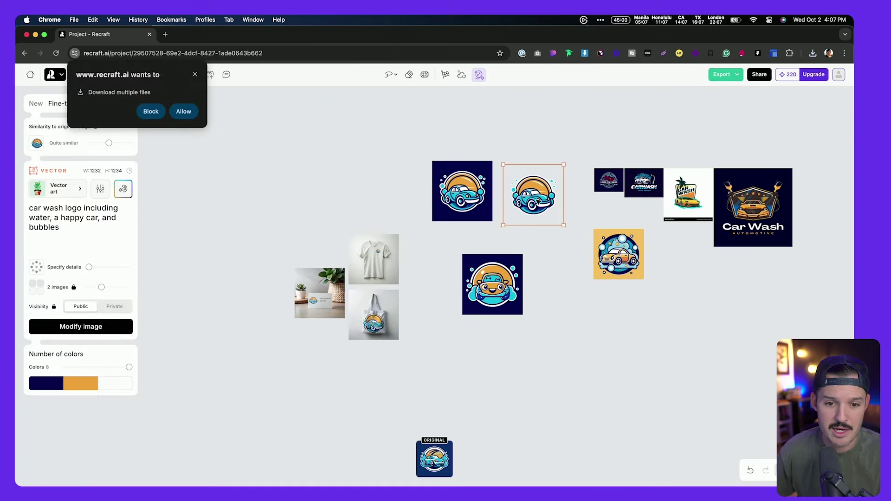
left_click(738, 76)
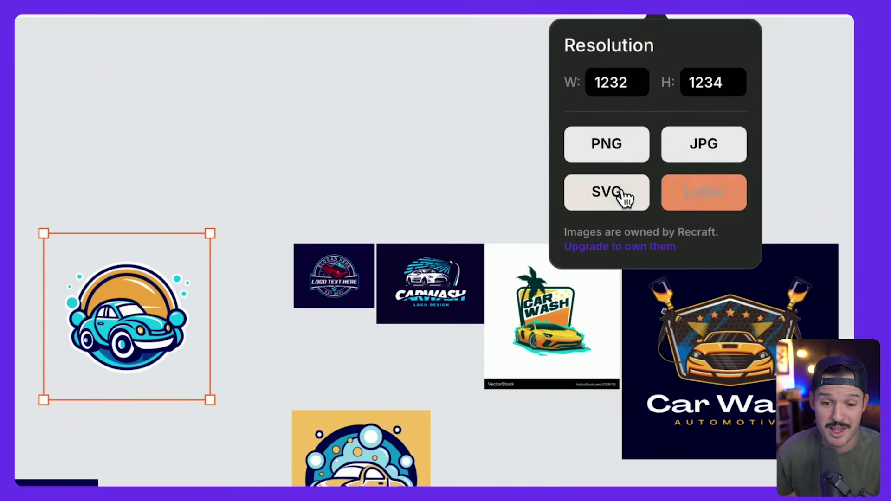
left_click(623, 195)
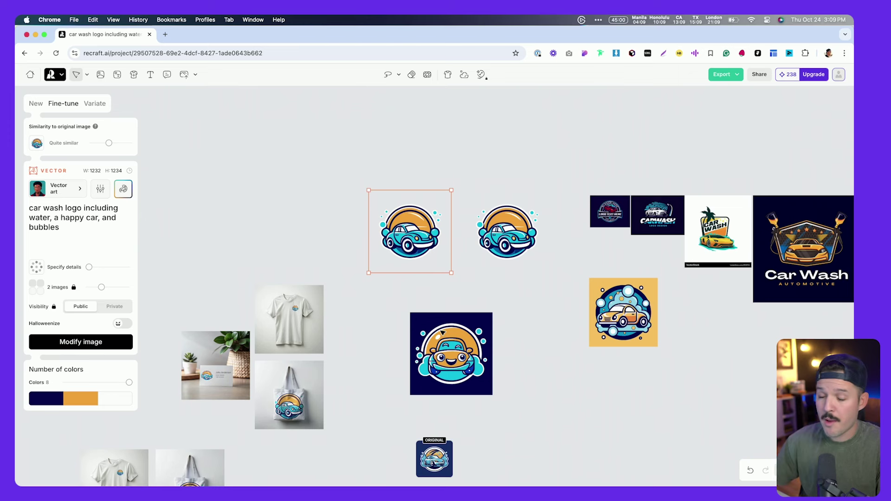
Move the dark square car logo down beneath the orange logo
left_click(508, 347)
left_click_drag(527, 324, 573, 275)
scroll(547, 273, "down", 5)
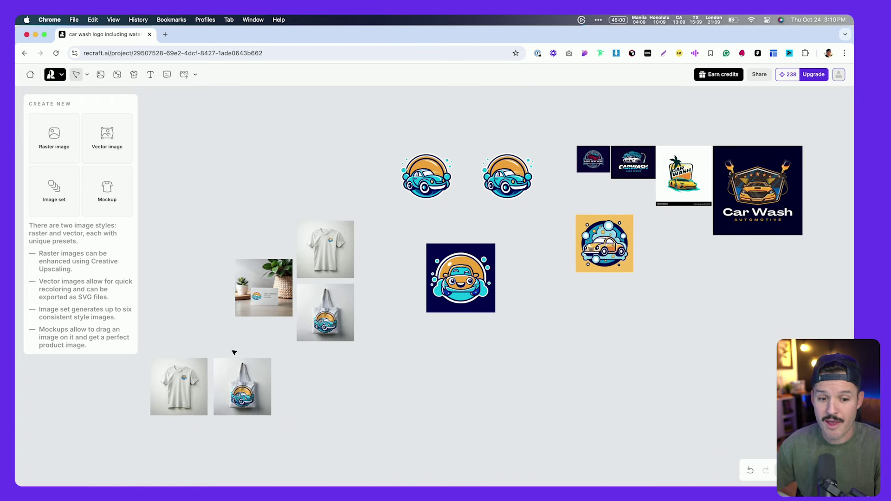
left_click(438, 172)
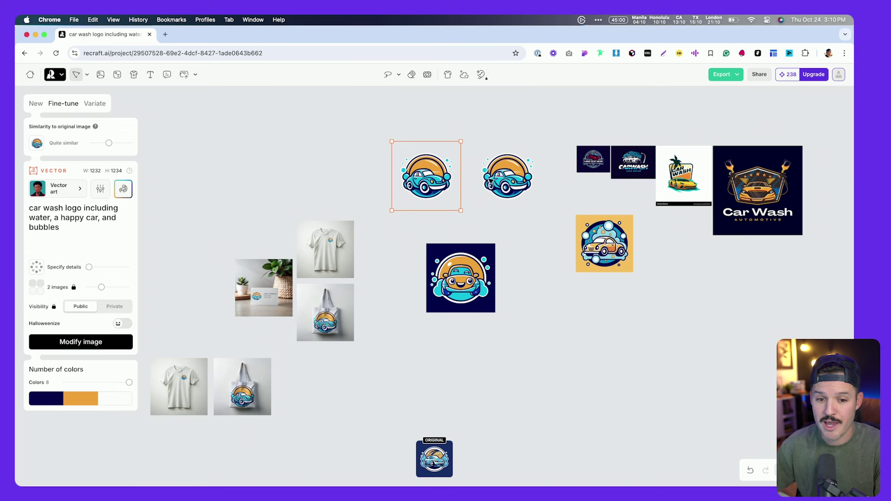
left_click(514, 182)
left_click_drag(461, 279, 604, 319)
Convert the left car logo to the Vector art style and nudge it slightly
left_click(418, 177)
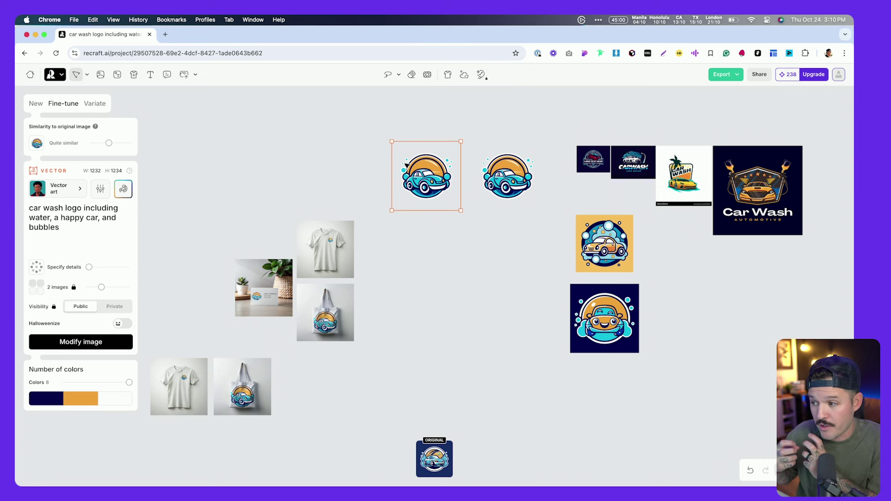
right_click(414, 163)
mouse_move(489, 252)
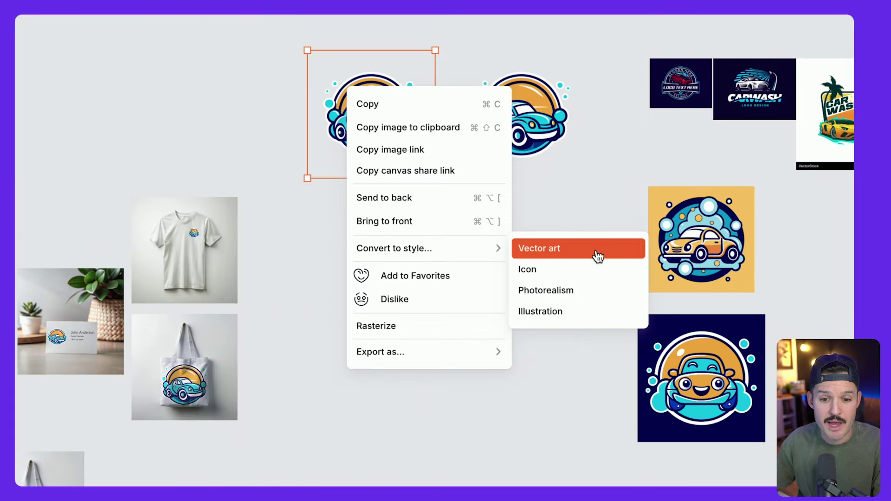
left_click(542, 249)
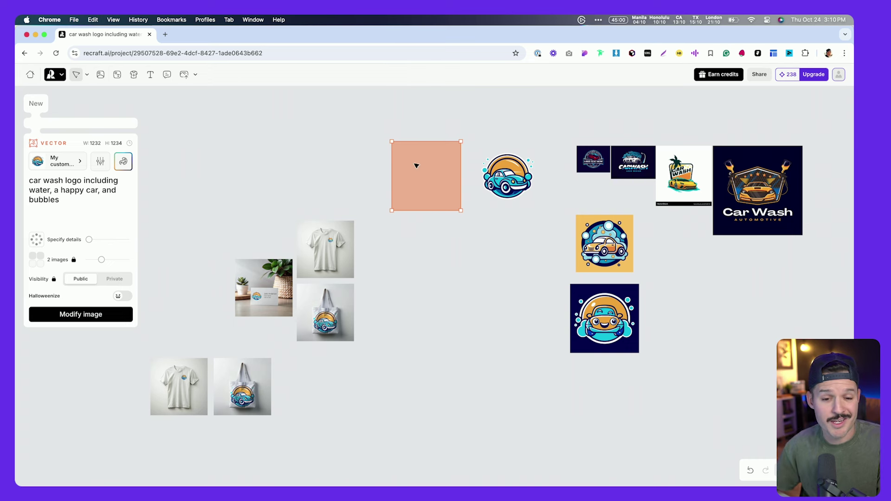
left_click_drag(416, 172, 409, 175)
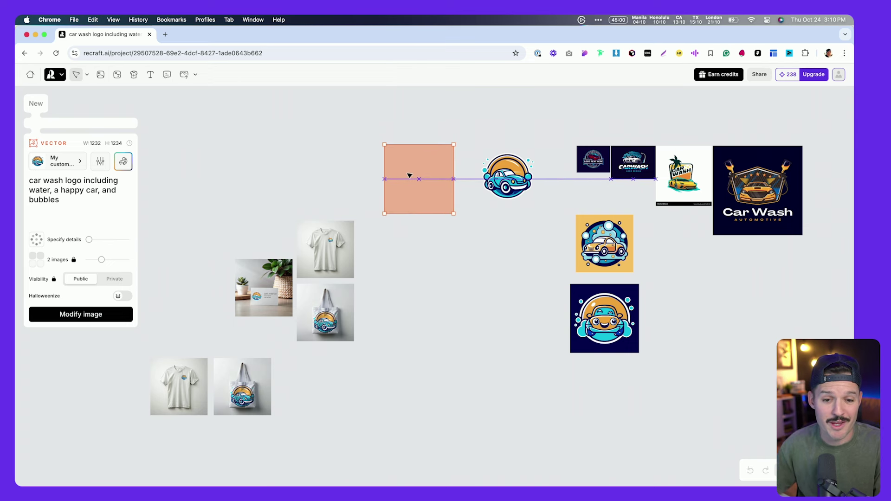
left_click(310, 161)
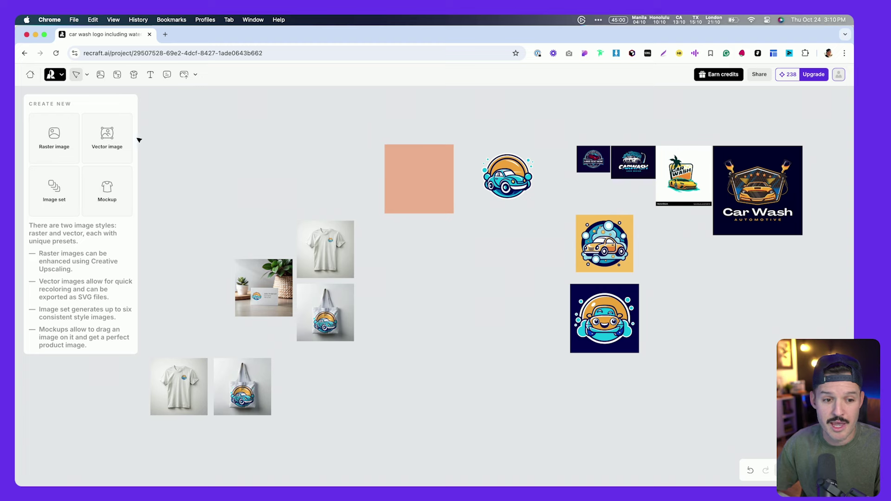
Add a new six-image Image Set and position its frame up and left
left_click(53, 199)
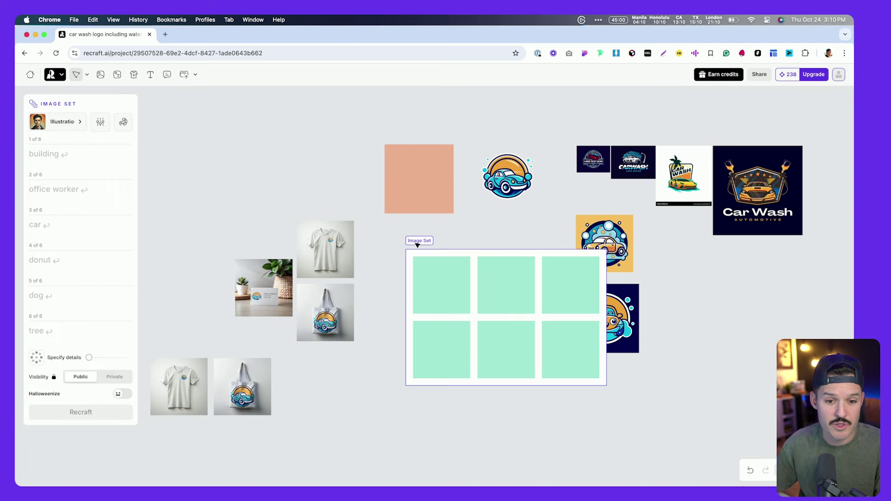
left_click_drag(418, 244, 161, 95)
left_click_drag(364, 235, 513, 307)
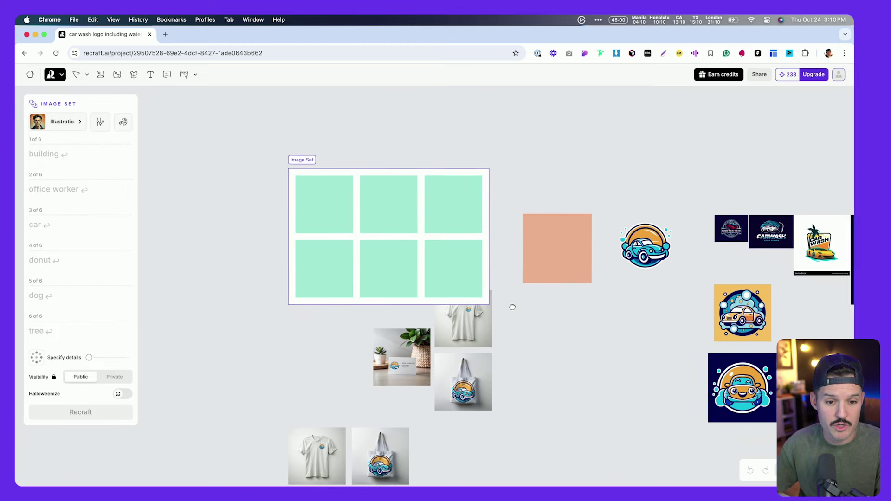
left_click_drag(311, 161, 264, 123)
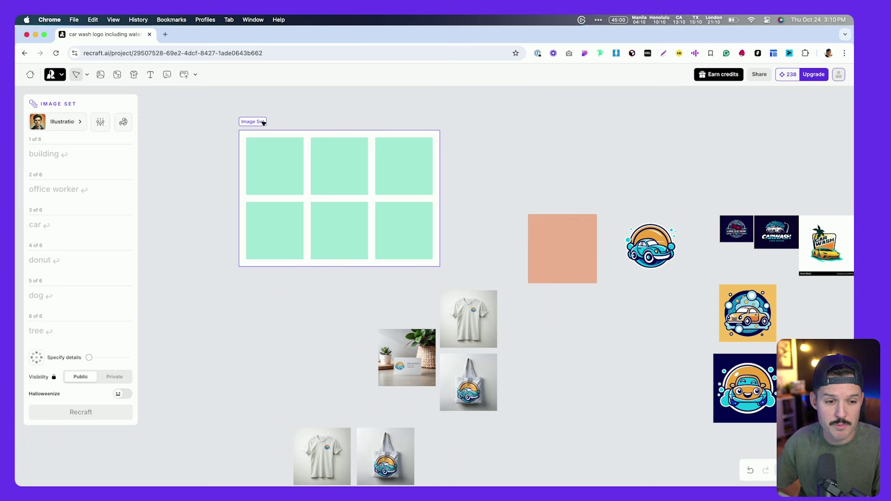
Apply the custom car-logo style from Vector > My Styles to the image set
left_click(53, 120)
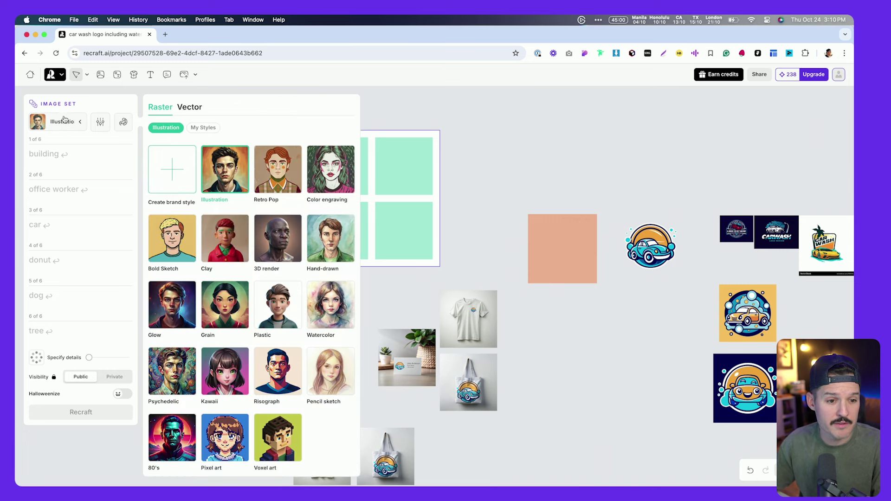
left_click(195, 108)
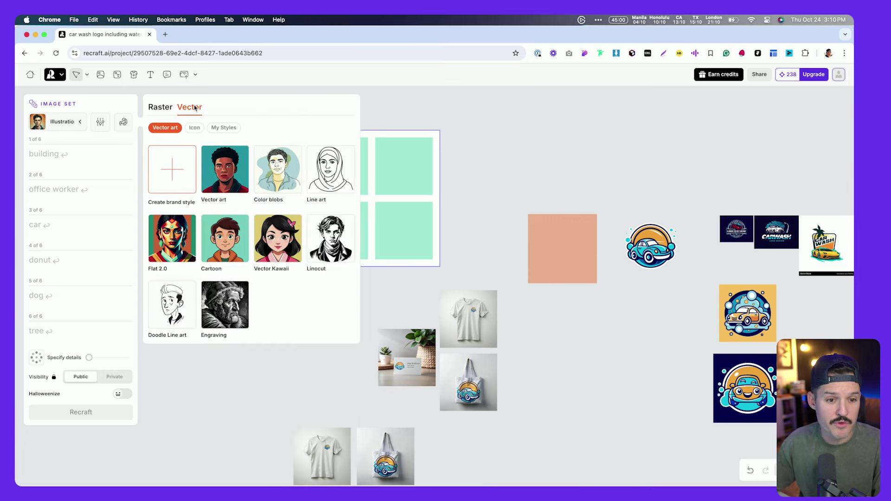
left_click(224, 128)
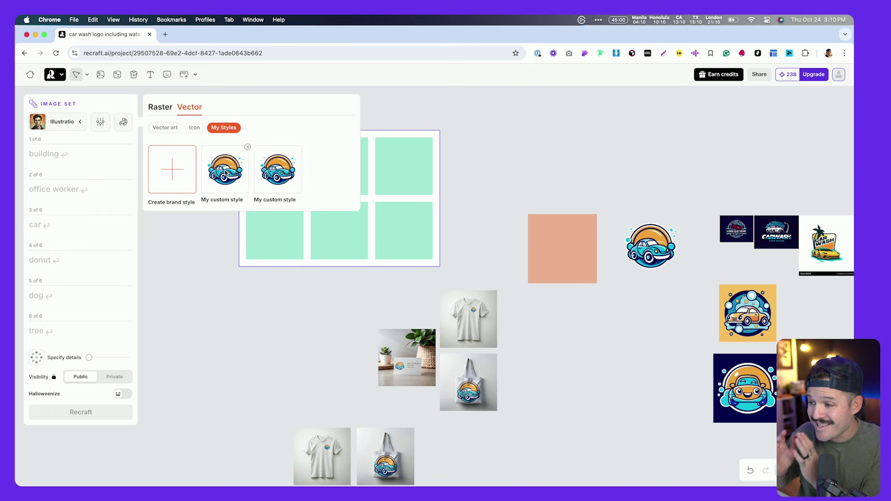
left_click(225, 173)
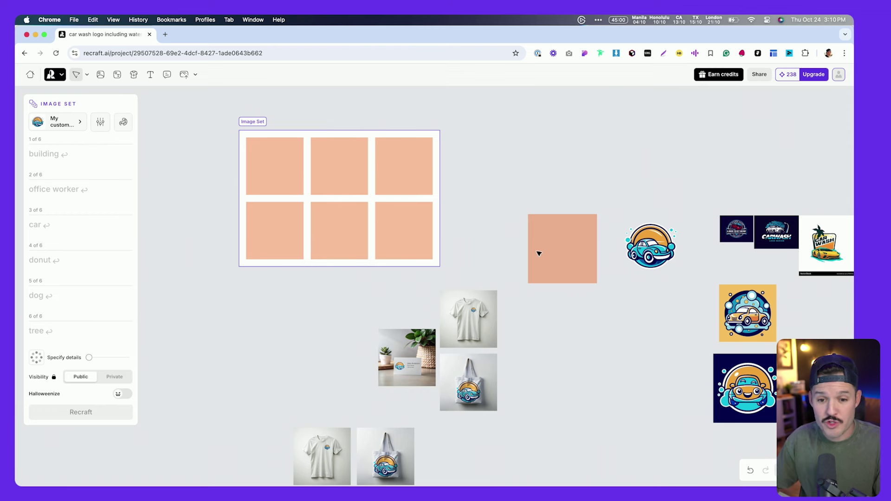
Move the peach placeholder square up and left, then select the set's first tile
left_click_drag(539, 254, 431, 191)
left_click(258, 129)
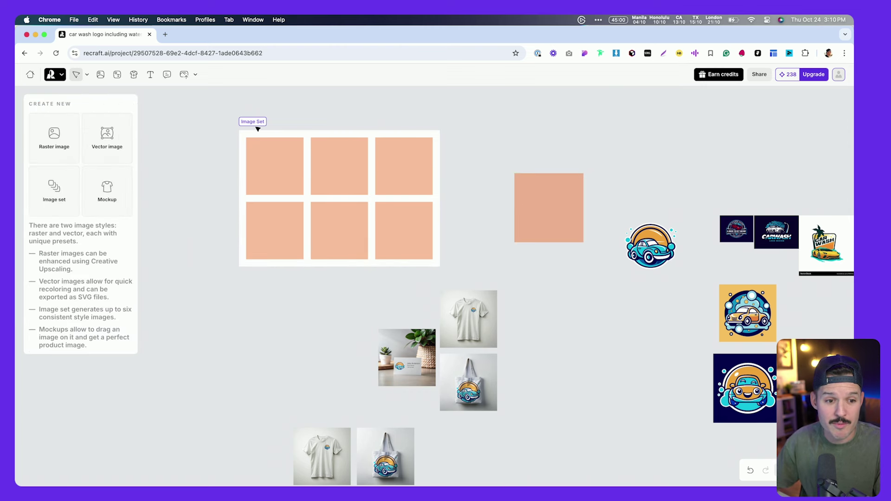
left_click(273, 162)
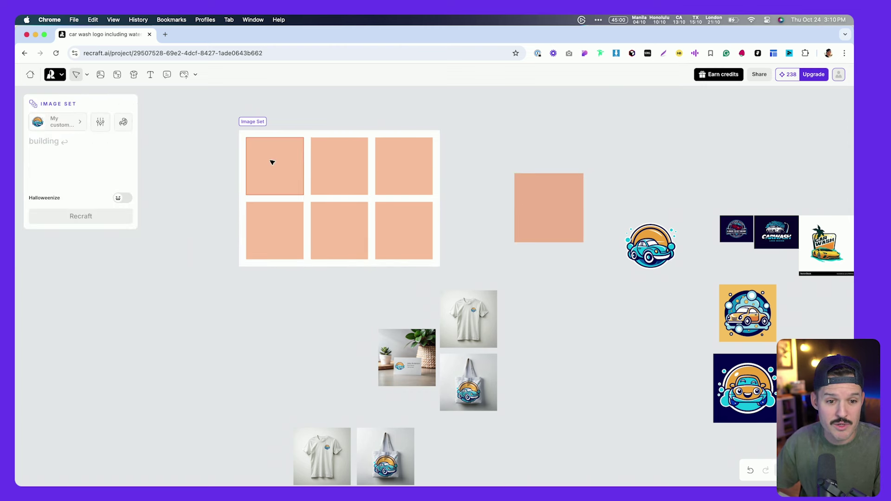
Enter car, sponge and bucket as the first three image set prompts
left_click(258, 117)
left_click(253, 123)
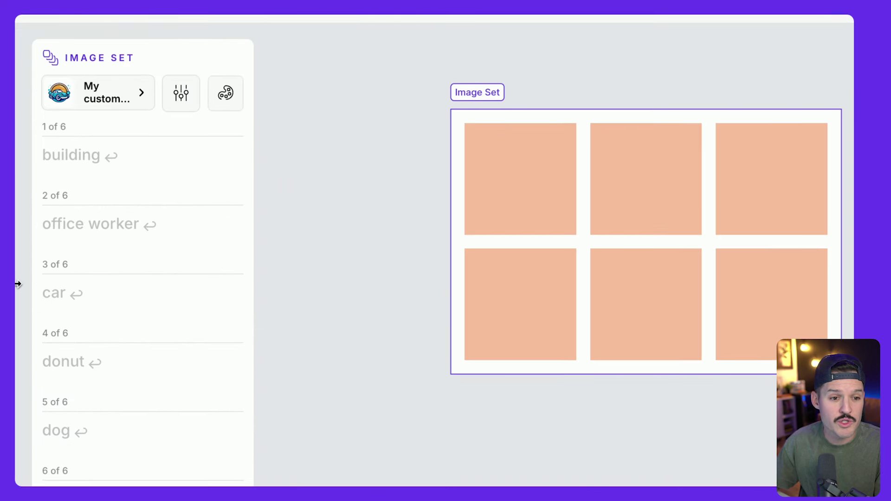
type("car")
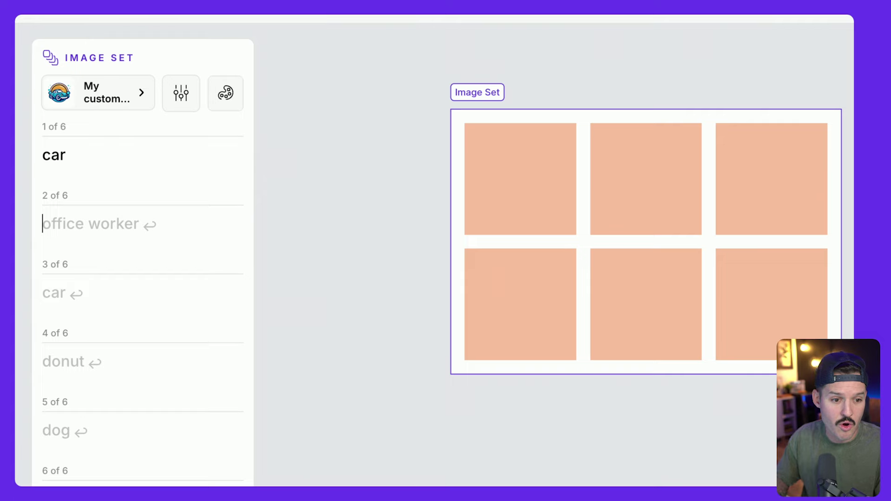
type("sponge")
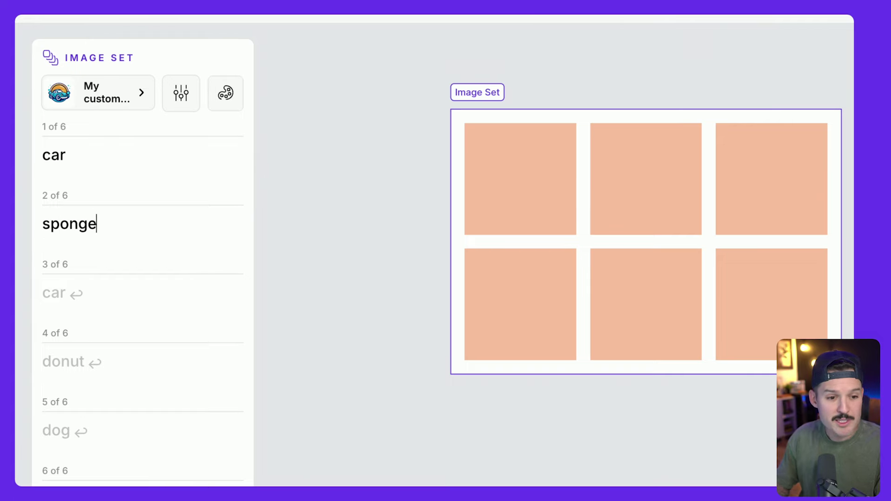
key("Return")
type("bucket")
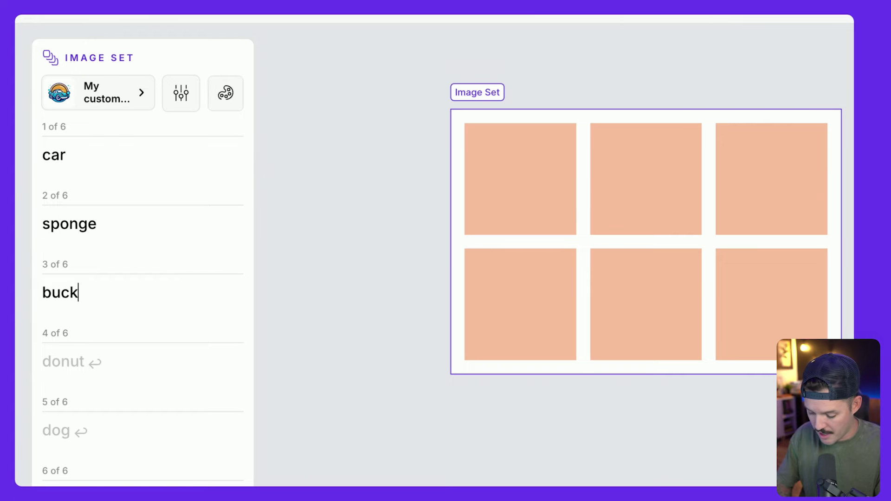
key("Return")
Enter windsheild, dog and shop front as the remaining prompts and generate the set
scroll(104, 364, "down", 3)
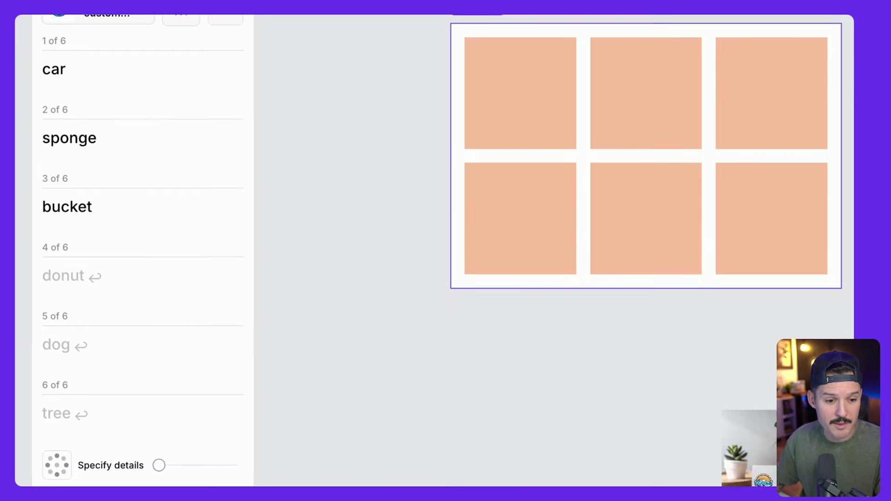
type("windsheild")
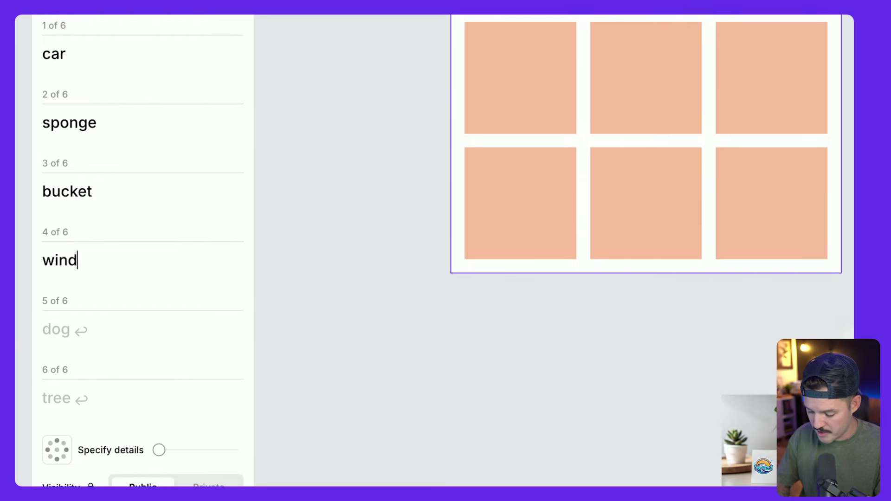
left_click(86, 332)
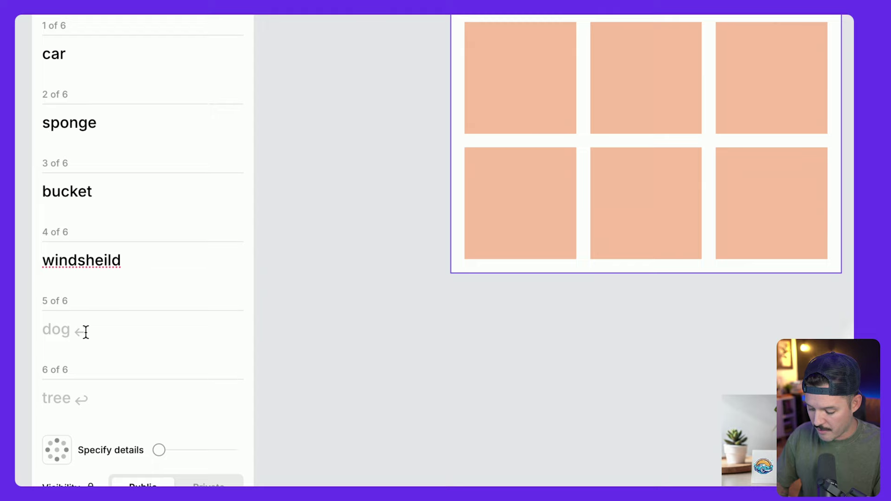
type("dog")
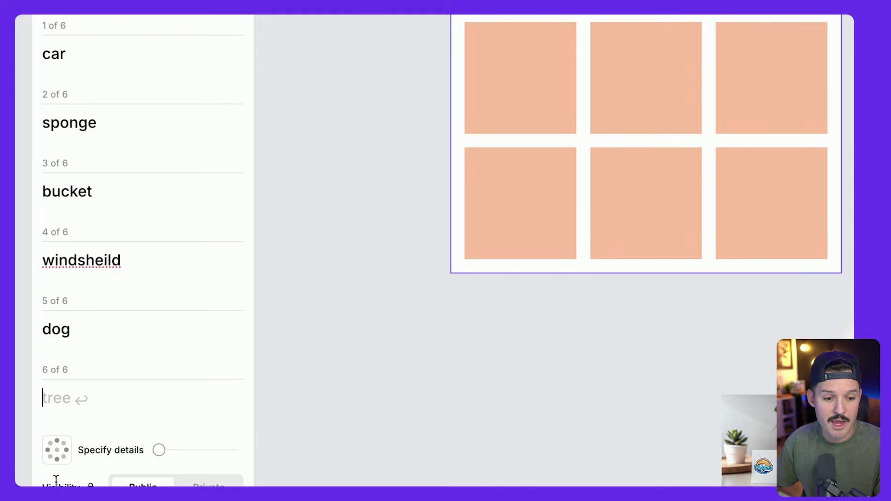
scroll(101, 372, "down", 2)
type("shop ")
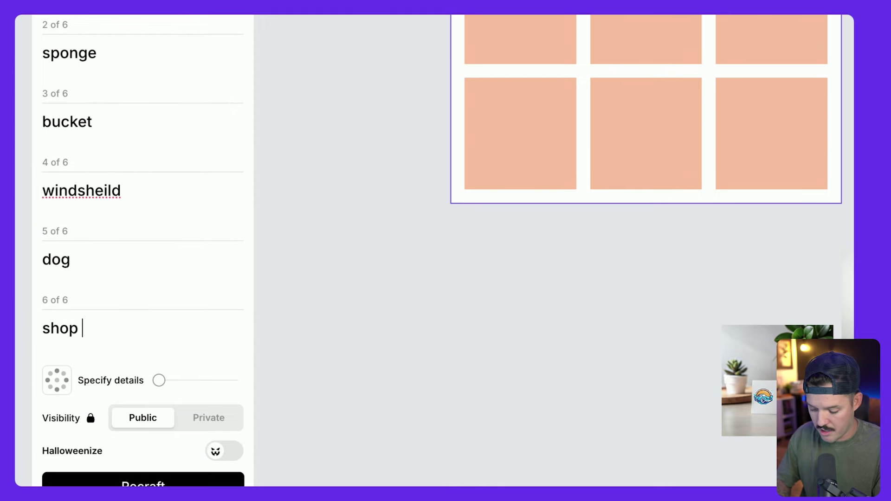
type("fronty")
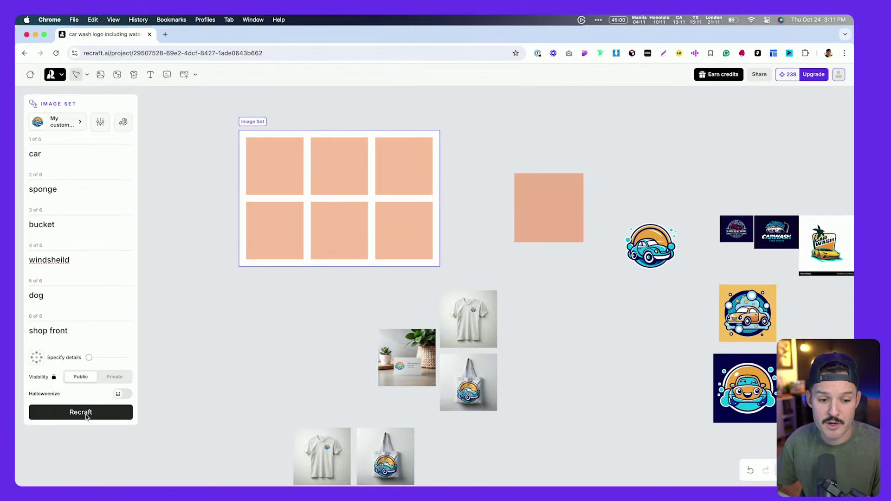
left_click(86, 413)
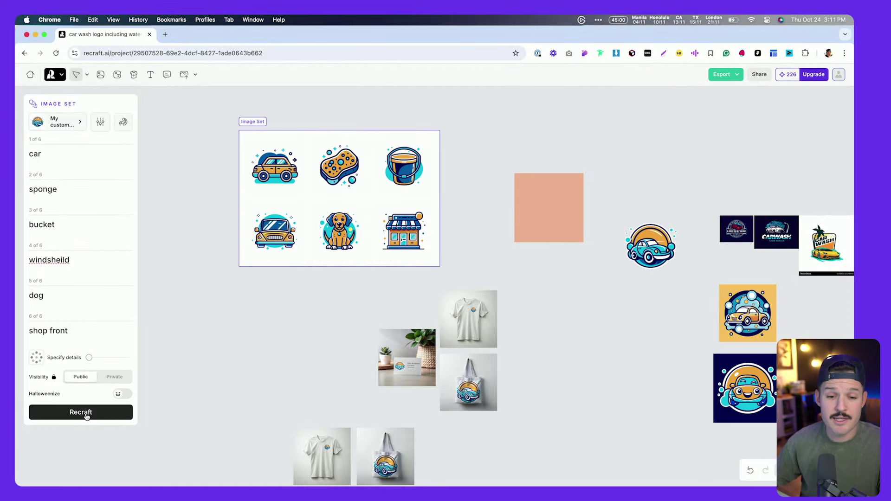
Check the prompts on the car, sponge, bucket, dog and shop front icons
scroll(313, 179, "up", 5)
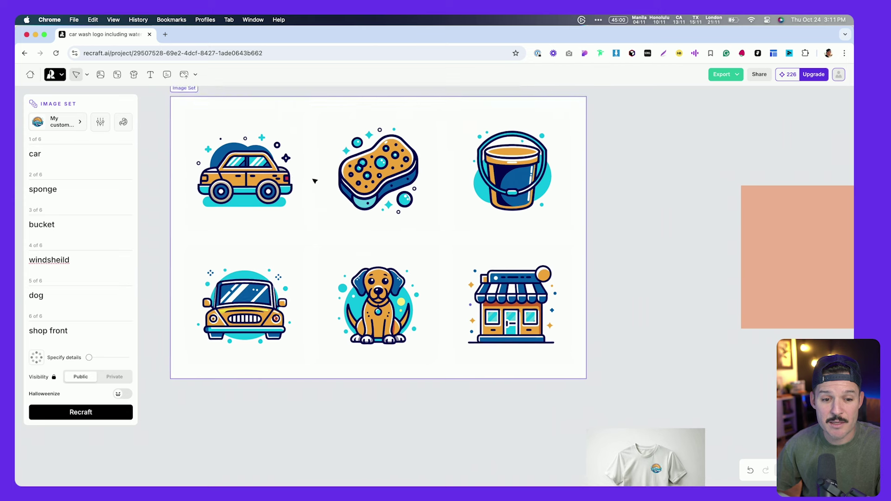
scroll(314, 181, "up", 2)
left_click(249, 186)
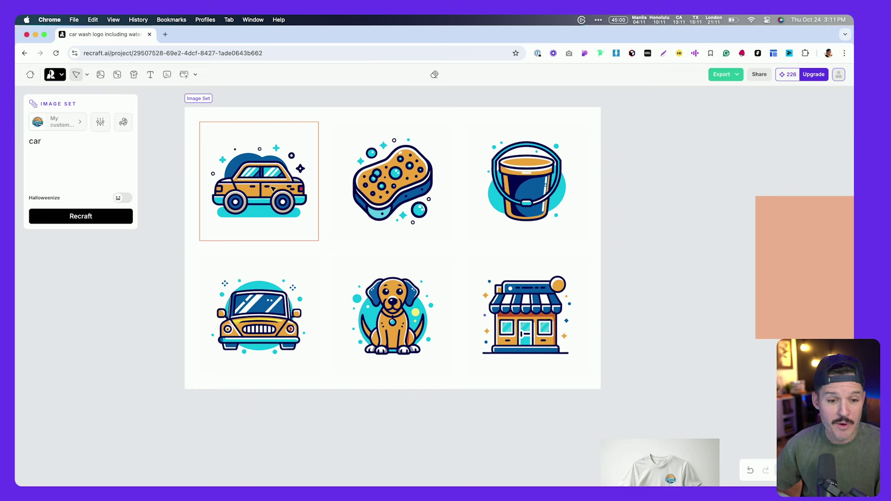
left_click(406, 188)
left_click(532, 180)
left_click(390, 311)
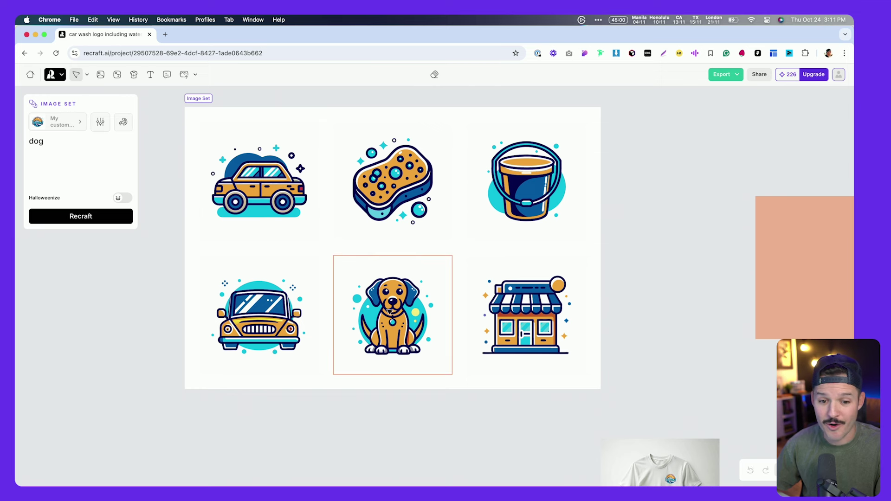
left_click(536, 322)
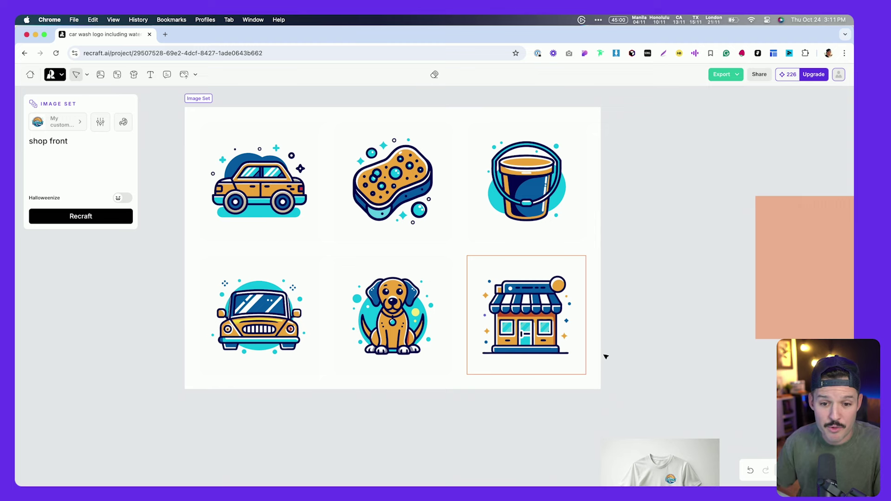
scroll(605, 356, "down", 5)
Shift the icon set left and place the round car logo just right of it
left_click_drag(653, 255, 509, 146)
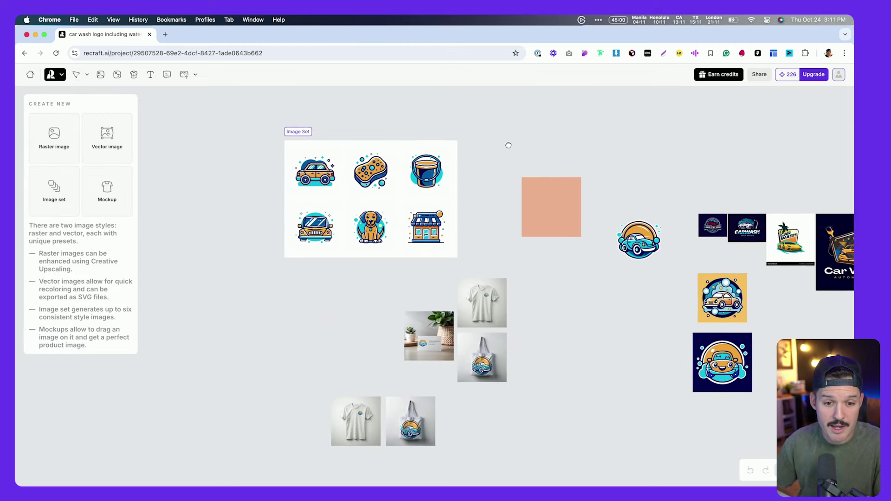
left_click_drag(293, 128, 221, 123)
left_click(613, 245)
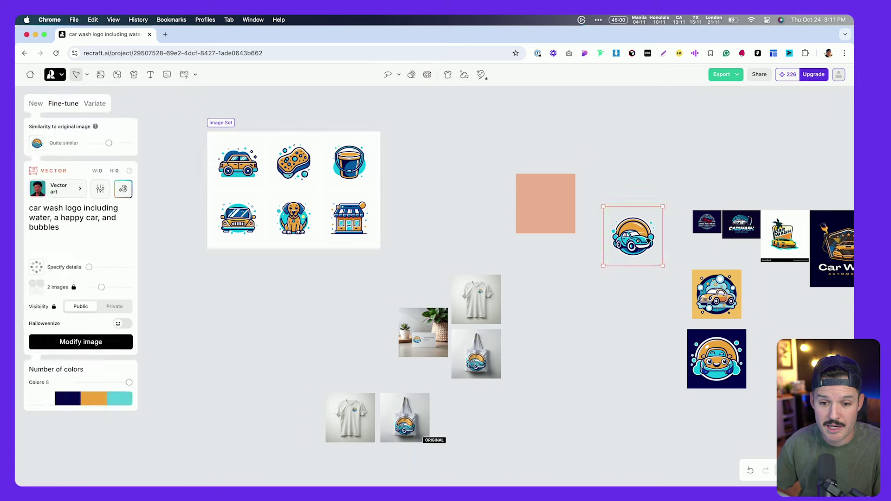
left_click_drag(647, 239, 432, 193)
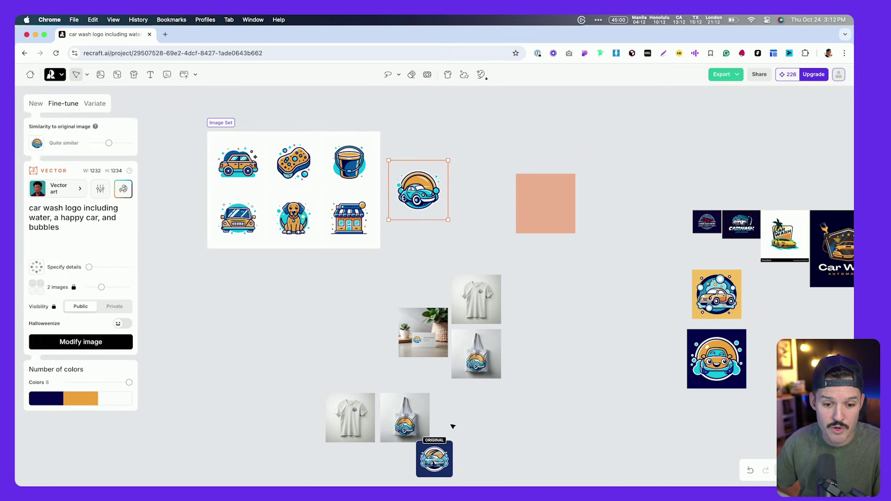
Zoom in and out to inspect the tote-bag mockup
scroll(453, 426, "down", 3)
scroll(409, 381, "up", 10)
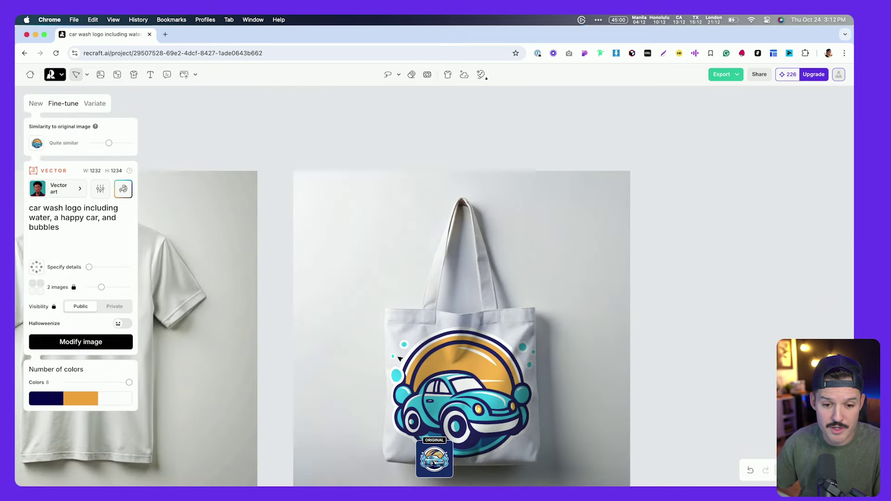
scroll(400, 359, "down", 10)
left_click(458, 254)
scroll(418, 246, "up", 3)
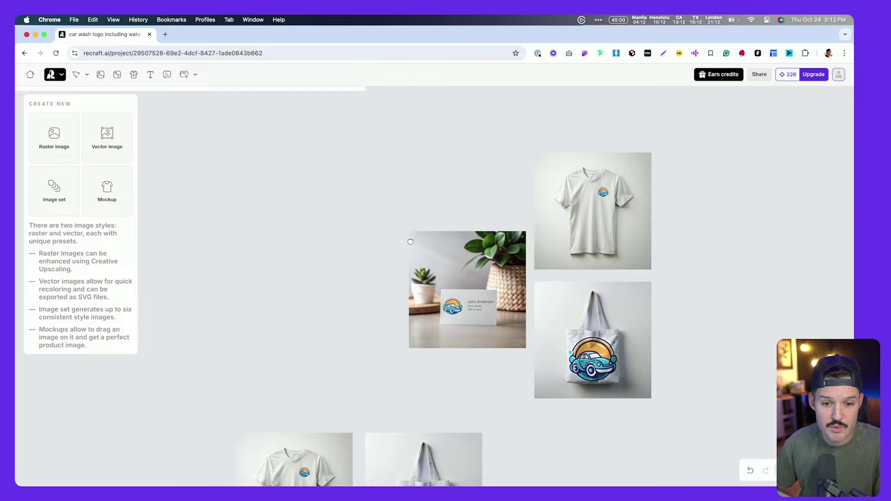